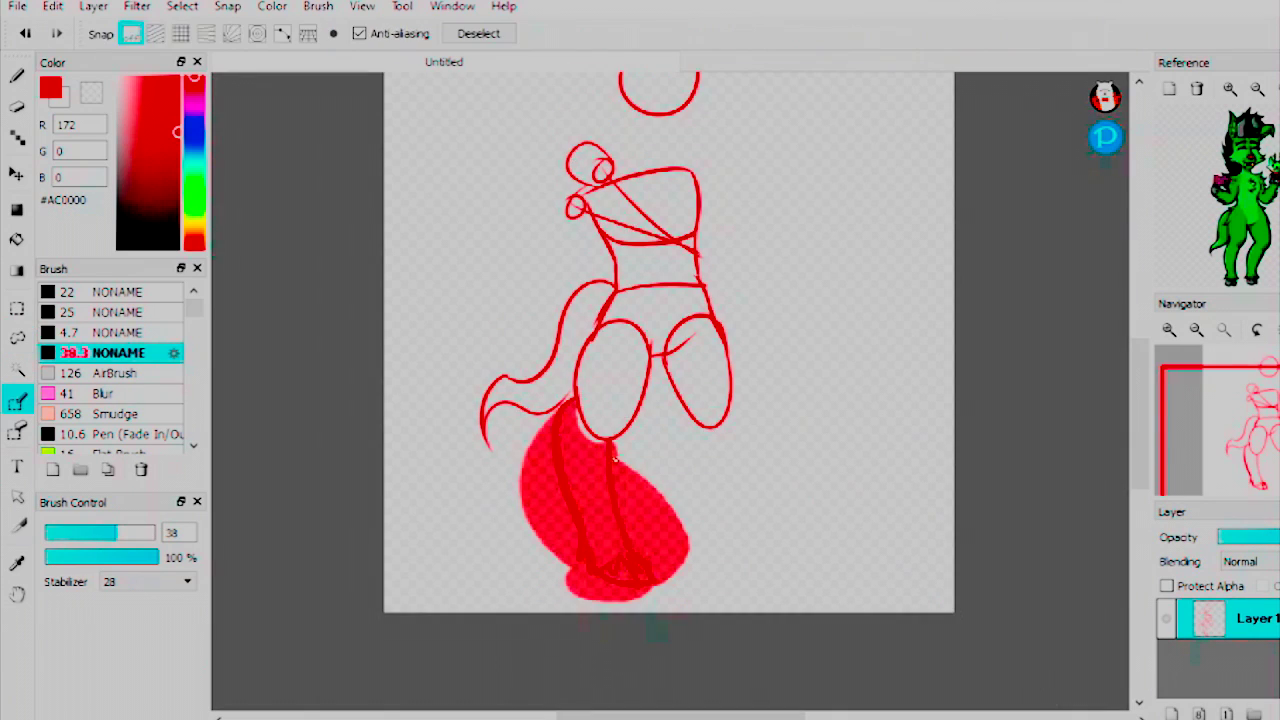
# Step: Build up the red body sketch with the second lower leg and hoof, the torso side and the thigh contours
pyautogui.press('b')
pyautogui.moveTo(658, 400); pyautogui.dragTo(686, 552)
pyautogui.moveTo(722, 430)
pyautogui.mouseDown()
pyautogui.moveTo(718, 545)
pyautogui.moveTo(746, 585)
pyautogui.mouseUp()
pyautogui.moveTo(575, 208); pyautogui.dragTo(657, 233)
pyautogui.moveTo(690, 170); pyautogui.dragTo(700, 284)
pyautogui.scroll(-1, 692, 453)
pyautogui.moveTo(706, 424); pyautogui.dragTo(732, 374)
pyautogui.moveTo(658, 310); pyautogui.dragTo(624, 412)
pyautogui.hotkey('ctrl', 'z')
pyautogui.scroll(2, 670, 340)
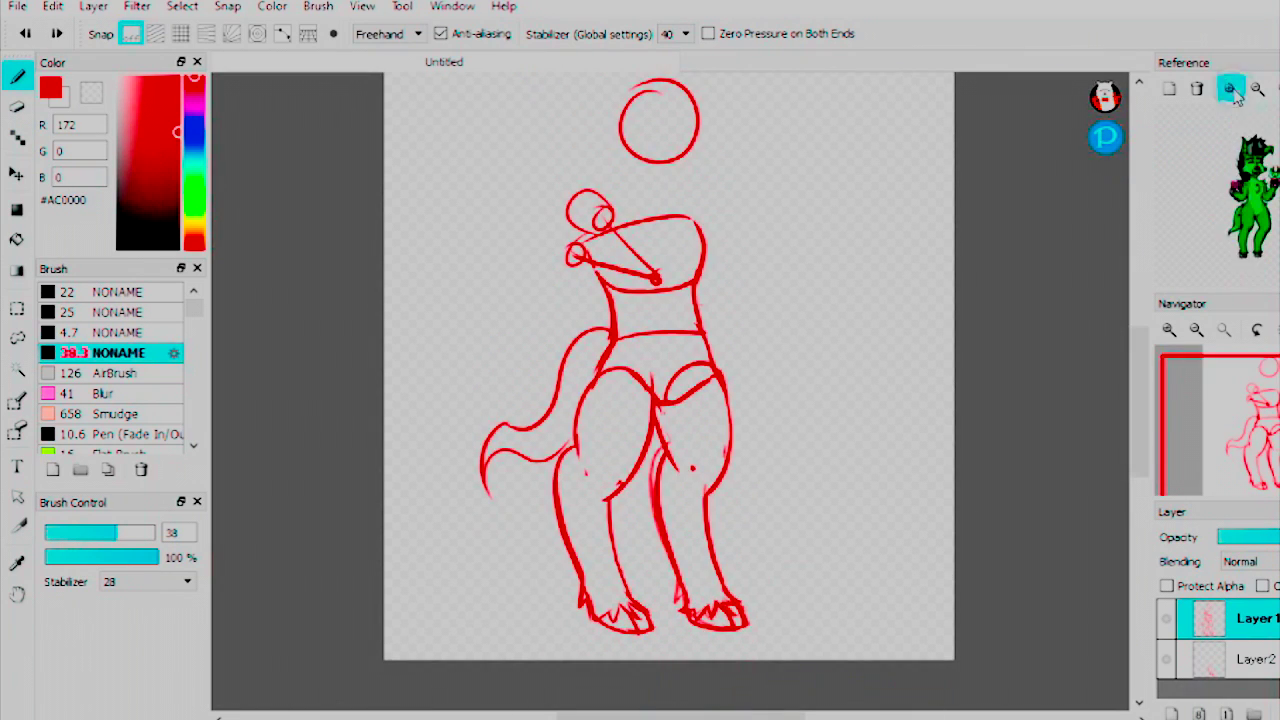
pyautogui.hotkey('ctrl', 'z')
pyautogui.moveTo(600, 212); pyautogui.dragTo(570, 205)
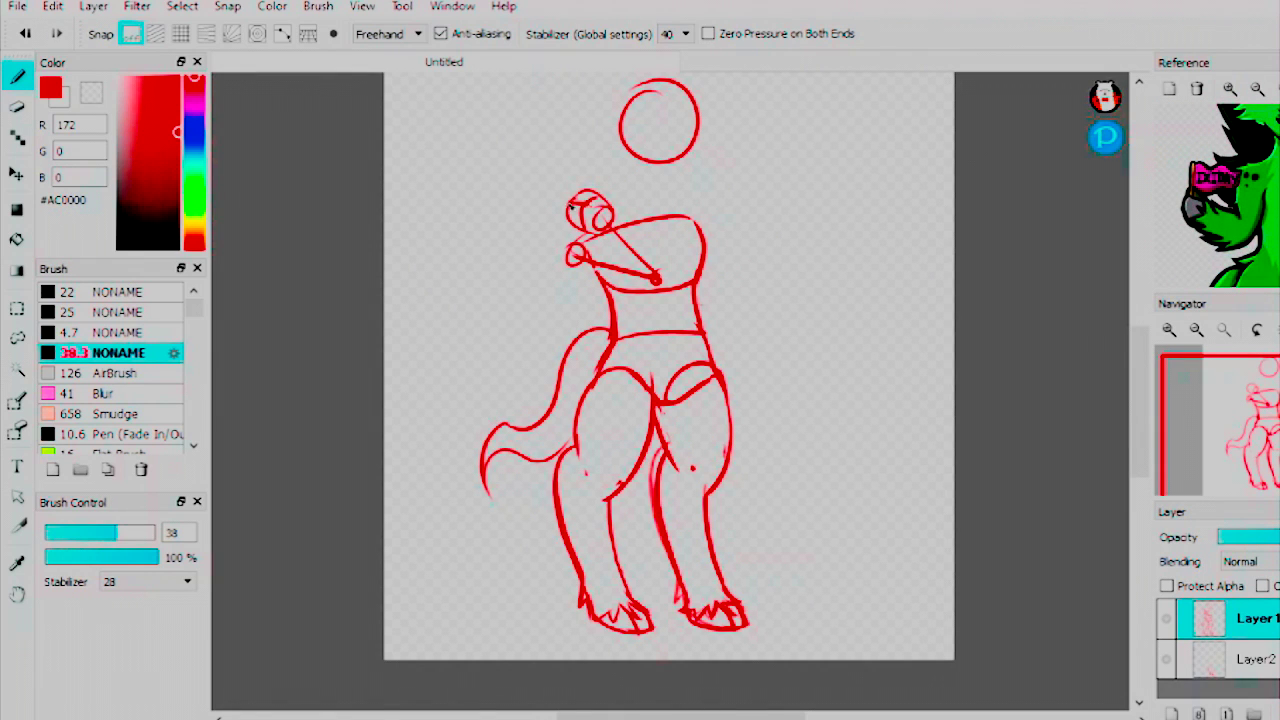
pyautogui.hotkey('ctrl', 'z')
# Step: Lasso the head circle, shift it slightly down and left over the neck, and clear the selection
pyautogui.click(16, 338)
pyautogui.moveTo(640, 78)
pyautogui.mouseDown()
pyautogui.moveTo(728, 114)
pyautogui.moveTo(640, 76)
pyautogui.mouseUp()
pyautogui.click(16, 174)
pyautogui.moveTo(658, 120)
pyautogui.mouseDown()
pyautogui.moveTo(624, 183)
pyautogui.moveTo(700, 168)
pyautogui.mouseUp()
pyautogui.click(10, 76)
pyautogui.hotkey('ctrl', 'd')
# Step: Sketch a drooping ear and a folded upright ear on either side of the head in red
pyautogui.moveTo(675, 95)
pyautogui.mouseDown()
pyautogui.moveTo(718, 120)
pyautogui.moveTo(730, 168)
pyautogui.mouseUp()
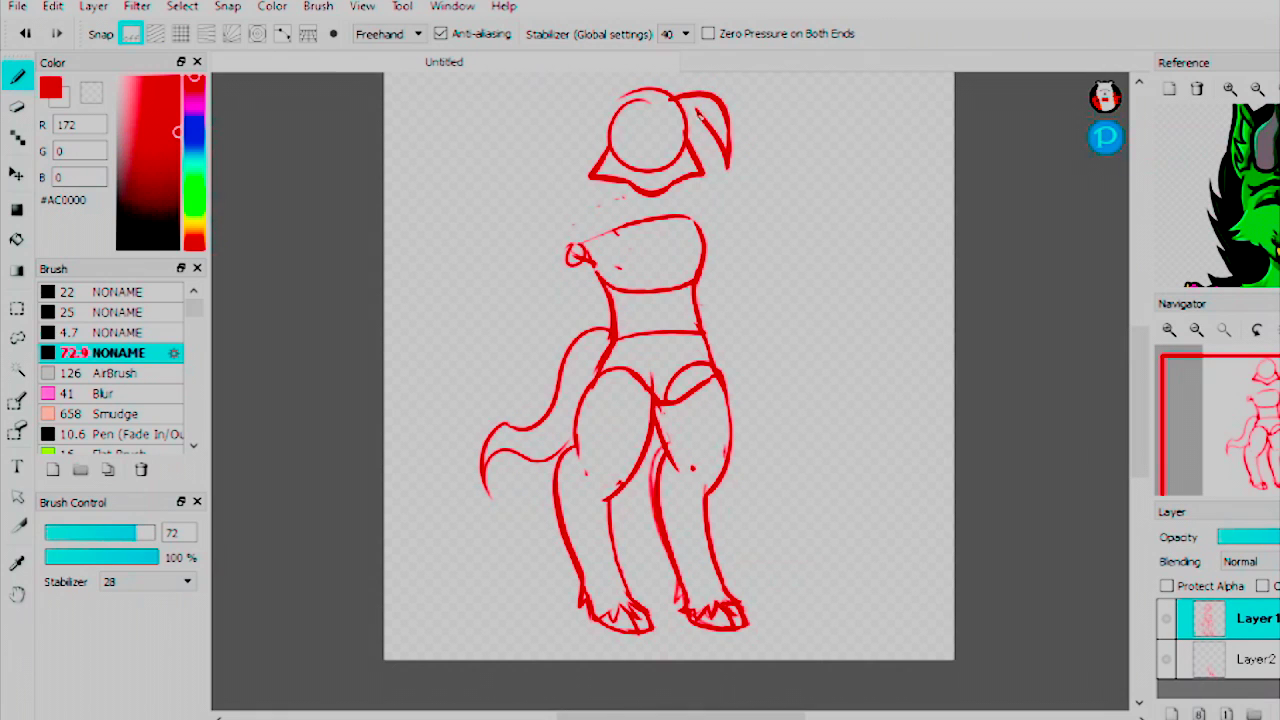
pyautogui.scroll(3, 678, 133)
pyautogui.moveTo(620, 214)
pyautogui.mouseDown()
pyautogui.moveTo(575, 170)
pyautogui.moveTo(558, 206)
pyautogui.moveTo(605, 250)
pyautogui.mouseUp()
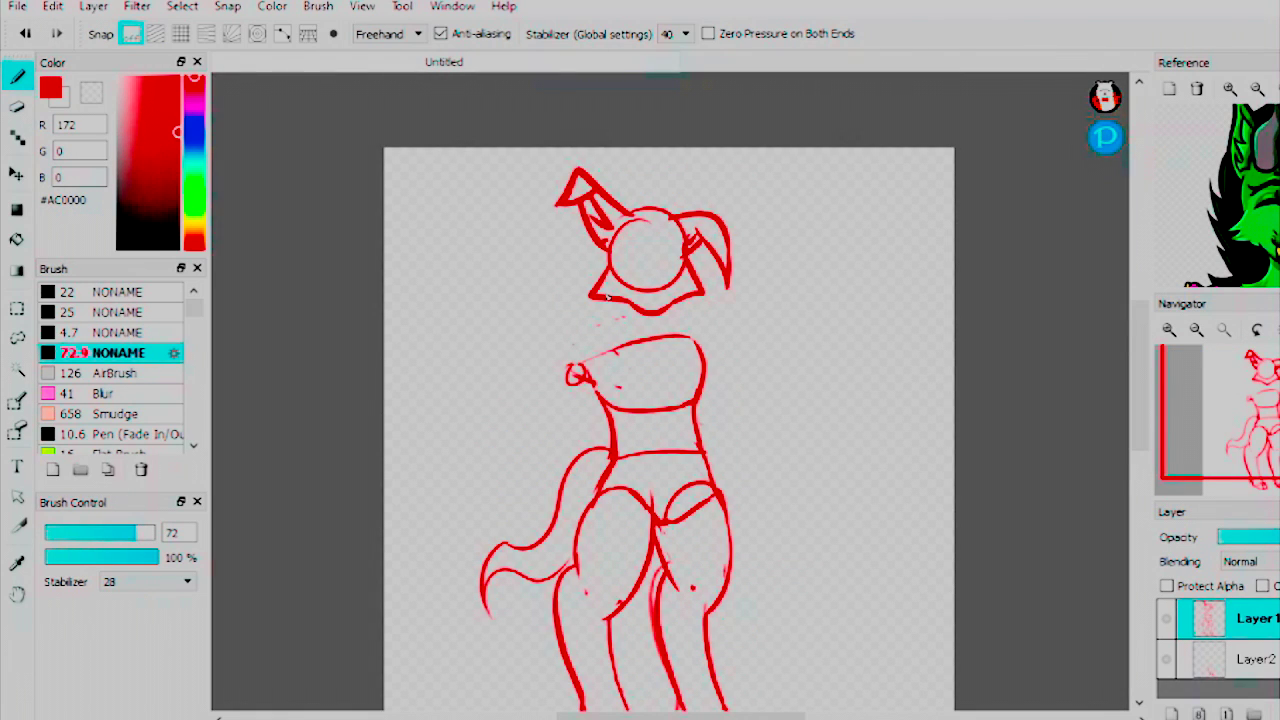
# Step: Sketch the bent arm on the tail side from the shoulder down to the hip, redrawing the first stroke
pyautogui.moveTo(584, 352); pyautogui.dragTo(530, 436)
pyautogui.hotkey('ctrl', 'z')
pyautogui.moveTo(592, 380); pyautogui.dragTo(572, 486)
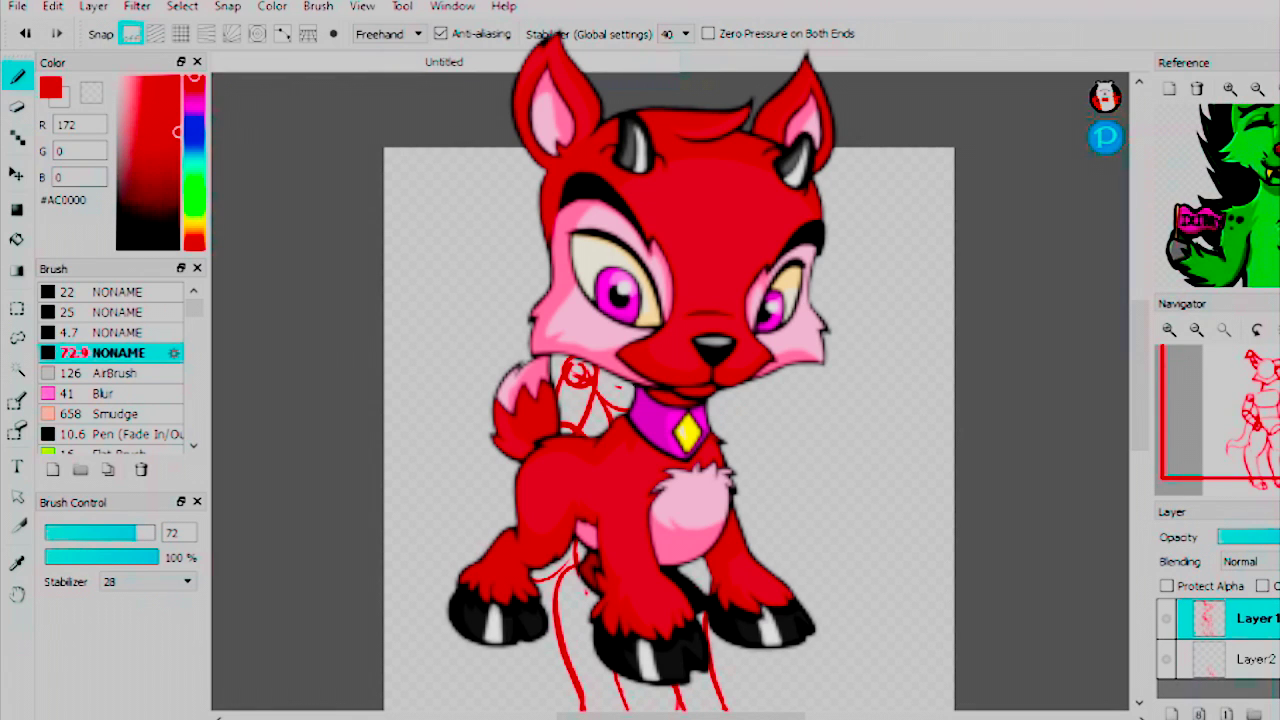
# Step: Lasso the head with its ears, transform it slightly to the left, and clear the selection
pyautogui.click(17, 338)
pyautogui.moveTo(485, 260); pyautogui.dragTo(800, 280)
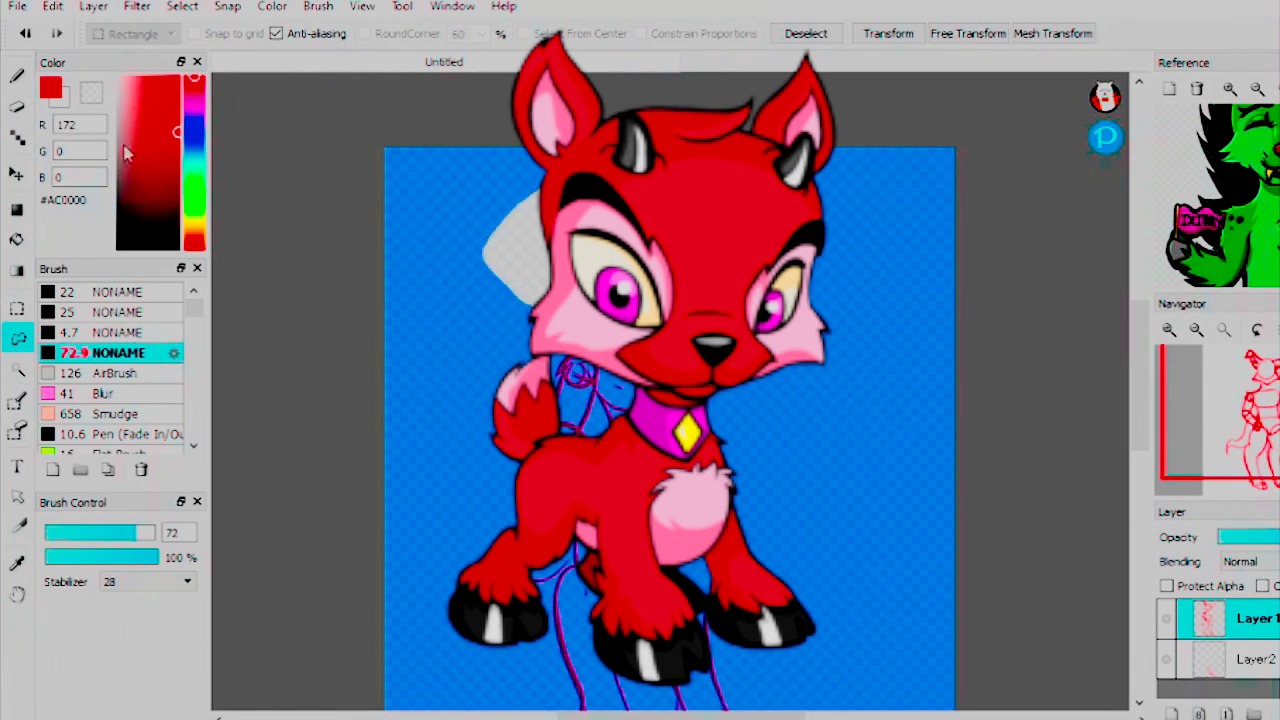
pyautogui.hotkey('ctrl', 't')
pyautogui.press('Return')
pyautogui.hotkey('ctrl', 'd')
# Step: Sketch the raised arm and its hand on the side opposite the tail in red
pyautogui.press('b')
pyautogui.moveTo(690, 338)
pyautogui.mouseDown()
pyautogui.moveTo(746, 428)
pyautogui.moveTo(743, 343)
pyautogui.moveTo(781, 384)
pyautogui.moveTo(808, 367)
pyautogui.moveTo(806, 337)
pyautogui.moveTo(750, 392)
pyautogui.moveTo(820, 365)
pyautogui.mouseUp()
pyautogui.hotkey('ctrl', 'z')
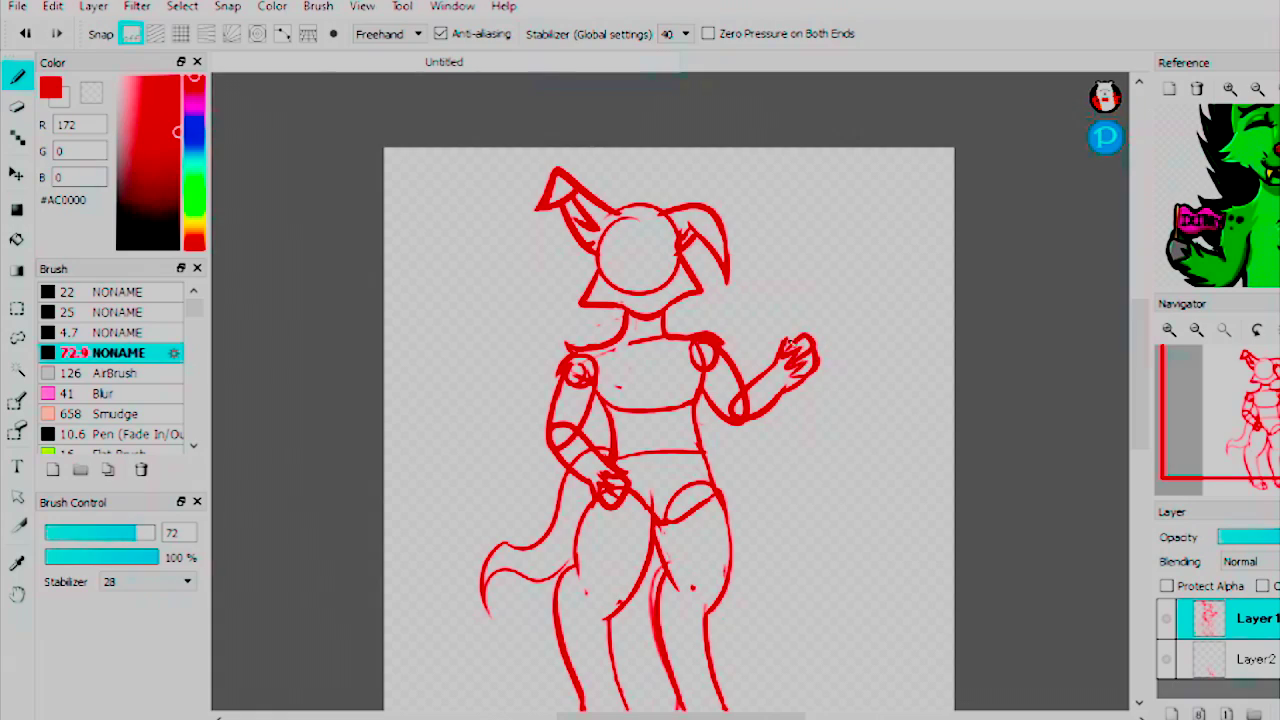
# Step: Lasso the raised hand and adjust its placement on the forearm with a transform
pyautogui.press('l')
pyautogui.moveTo(820, 432); pyautogui.dragTo(818, 436)
pyautogui.hotkey('ctrl', 't')
pyautogui.moveTo(856, 338); pyautogui.dragTo(850, 338)
pyautogui.press('Return')
# Step: On a new layer, draw the horns and first forehead hair tufts in magenta (#AC00A6)
pyautogui.press('b')
pyautogui.hotkey('ctrl', 'shift', 'n')
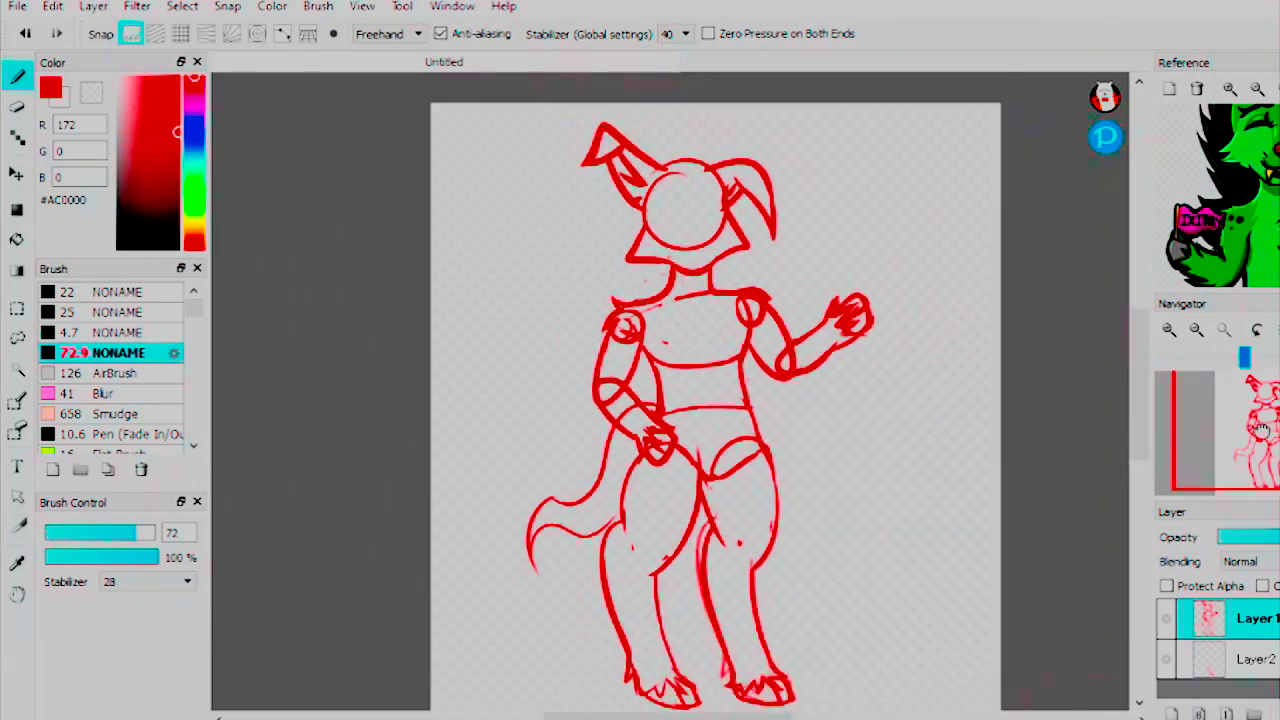
pyautogui.scroll(4, 770, 163)
pyautogui.moveTo(765, 155); pyautogui.dragTo(800, 182)
pyautogui.moveTo(700, 90); pyautogui.dragTo(735, 200)
pyautogui.scroll(3, 770, 163)
pyautogui.moveTo(700, 270); pyautogui.dragTo(672, 172)
pyautogui.moveTo(790, 275)
pyautogui.mouseDown()
pyautogui.moveTo(830, 320)
pyautogui.moveTo(788, 236)
pyautogui.moveTo(820, 292)
pyautogui.mouseUp()
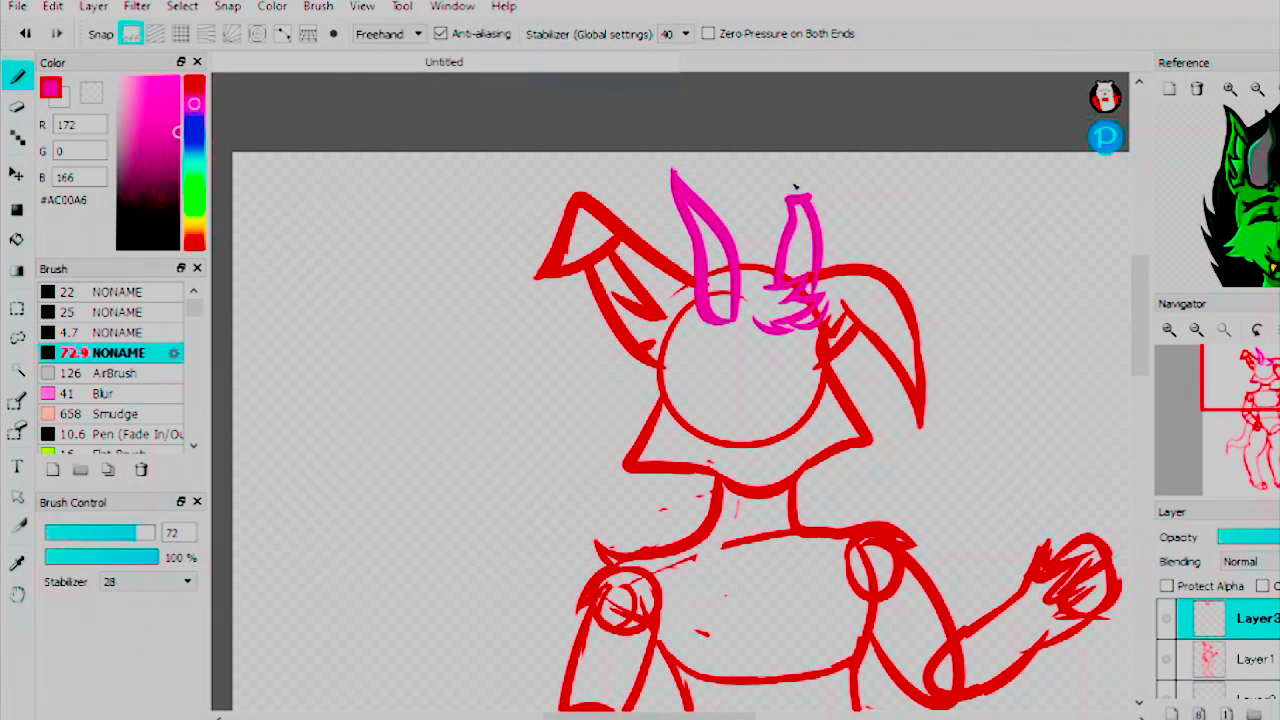
# Step: Rework the second horn as a short stump and add more jagged fringe tufts around it
pyautogui.moveTo(784, 238); pyautogui.dragTo(822, 245)
pyautogui.moveTo(775, 300); pyautogui.dragTo(742, 342)
pyautogui.moveTo(780, 200); pyautogui.dragTo(740, 262)
# Step: Draw the long hair falling beside the face to the shoulder, plus a lock behind the lowered arm
pyautogui.moveTo(636, 356); pyautogui.dragTo(596, 452)
pyautogui.moveTo(640, 392); pyautogui.dragTo(630, 524)
pyautogui.scroll(-5, 650, 500)
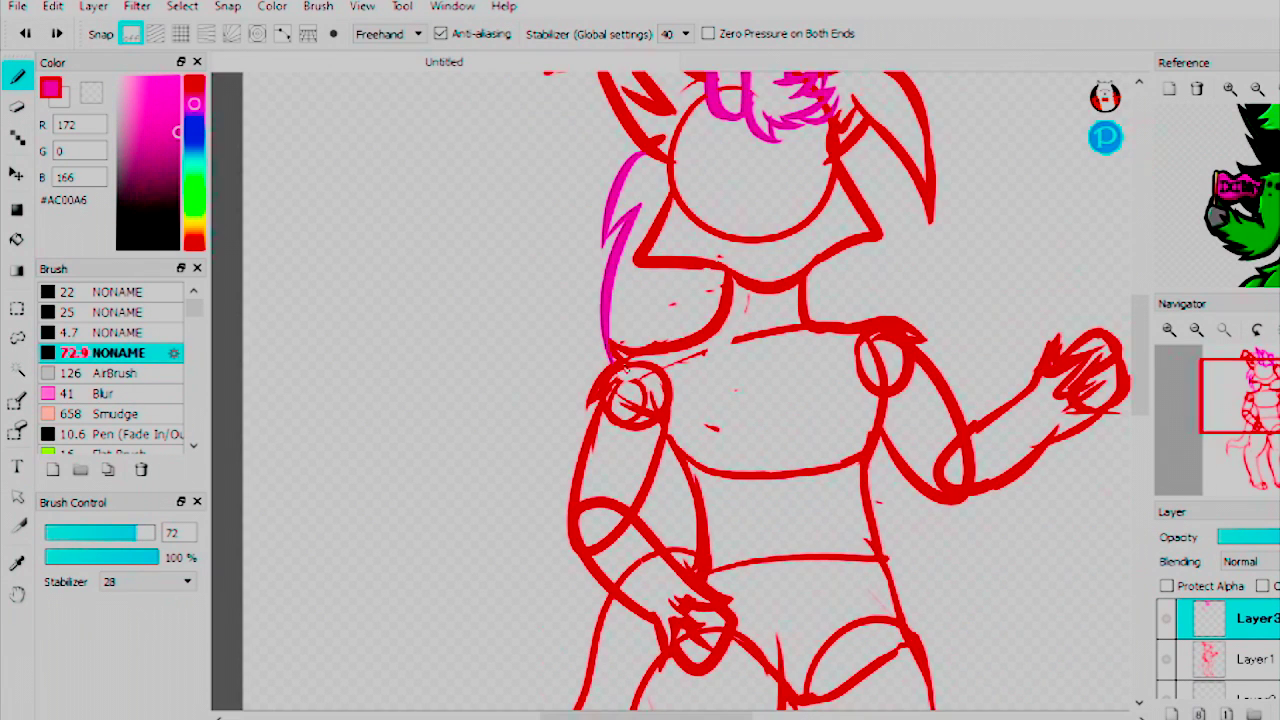
pyautogui.moveTo(655, 458); pyautogui.dragTo(712, 548)
pyautogui.moveTo(640, 280); pyautogui.dragTo(615, 352)
# Step: Outline the folded ear, the drooping ear and the jaw with jagged cheek fur in magenta
pyautogui.scroll(4, 640, 300)
pyautogui.moveTo(535, 258)
pyautogui.mouseDown()
pyautogui.moveTo(680, 265)
pyautogui.moveTo(620, 345)
pyautogui.mouseUp()
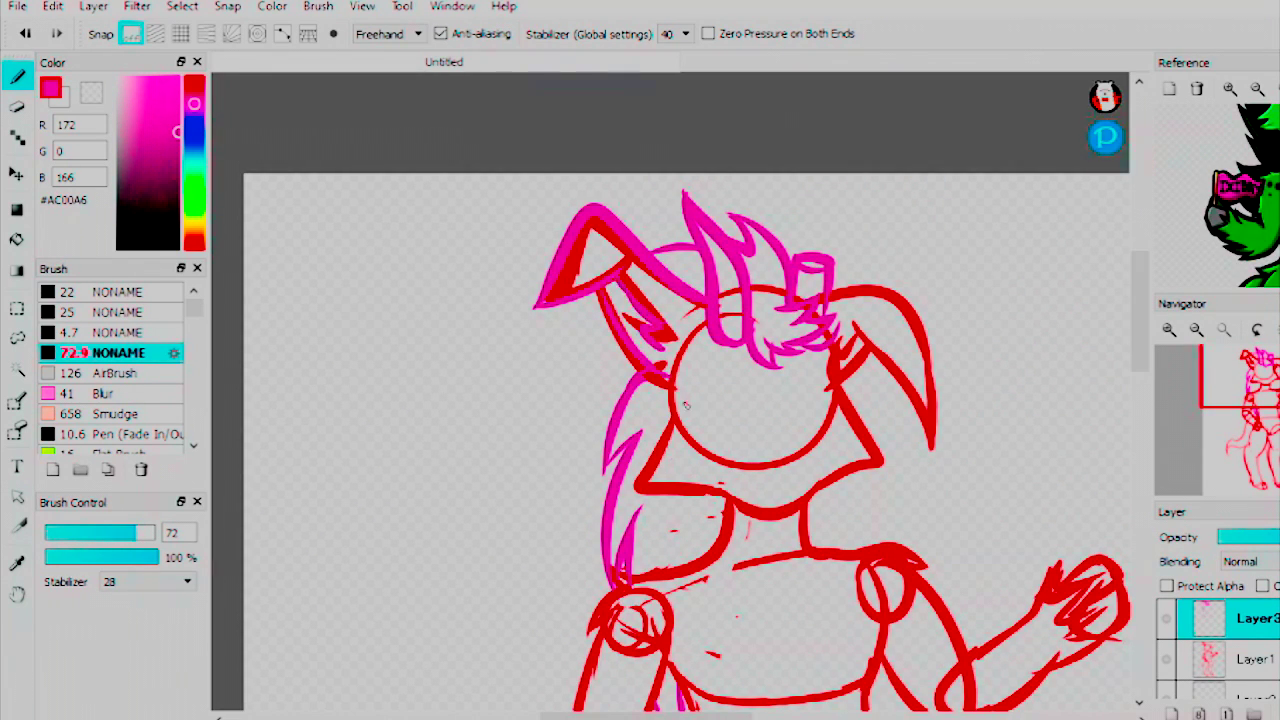
pyautogui.moveTo(820, 245); pyautogui.dragTo(915, 340)
pyautogui.moveTo(845, 270); pyautogui.dragTo(918, 345)
pyautogui.moveTo(592, 222); pyautogui.dragTo(627, 243)
pyautogui.hotkey('ctrl', 'z')
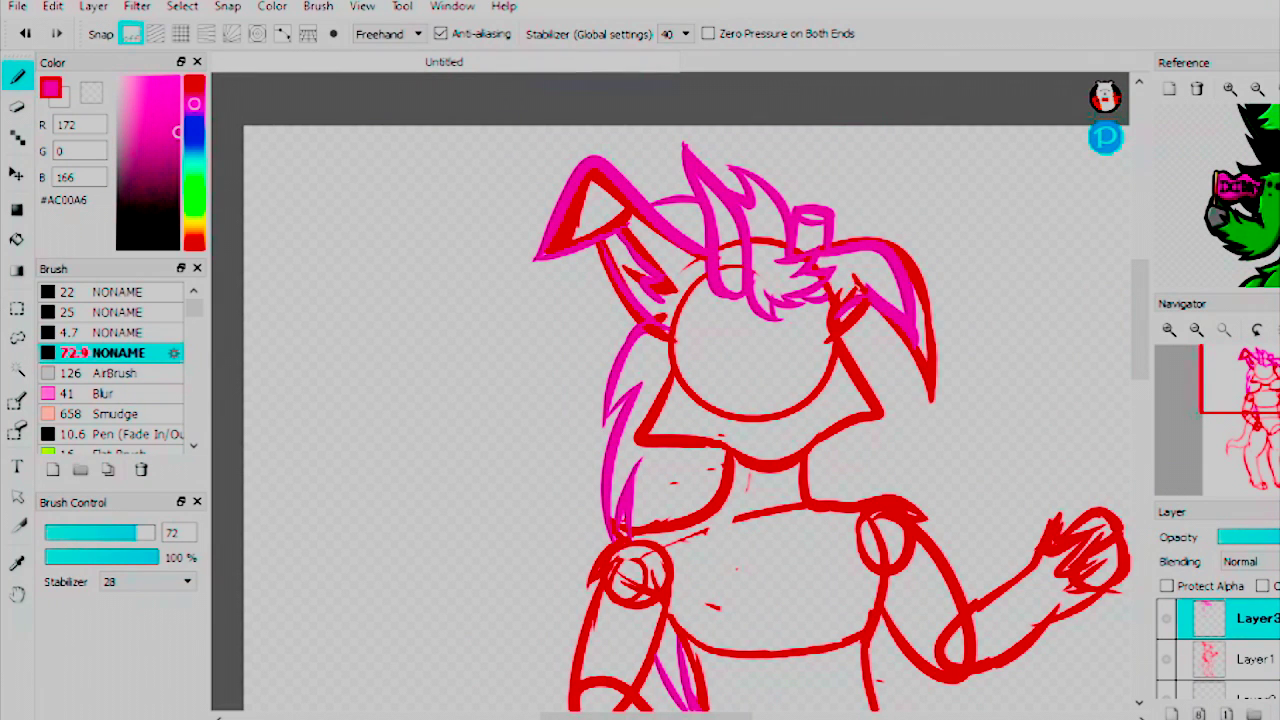
pyautogui.moveTo(668, 325)
pyautogui.mouseDown()
pyautogui.moveTo(652, 435)
pyautogui.moveTo(770, 468)
pyautogui.moveTo(842, 418)
pyautogui.moveTo(822, 432)
pyautogui.mouseUp()
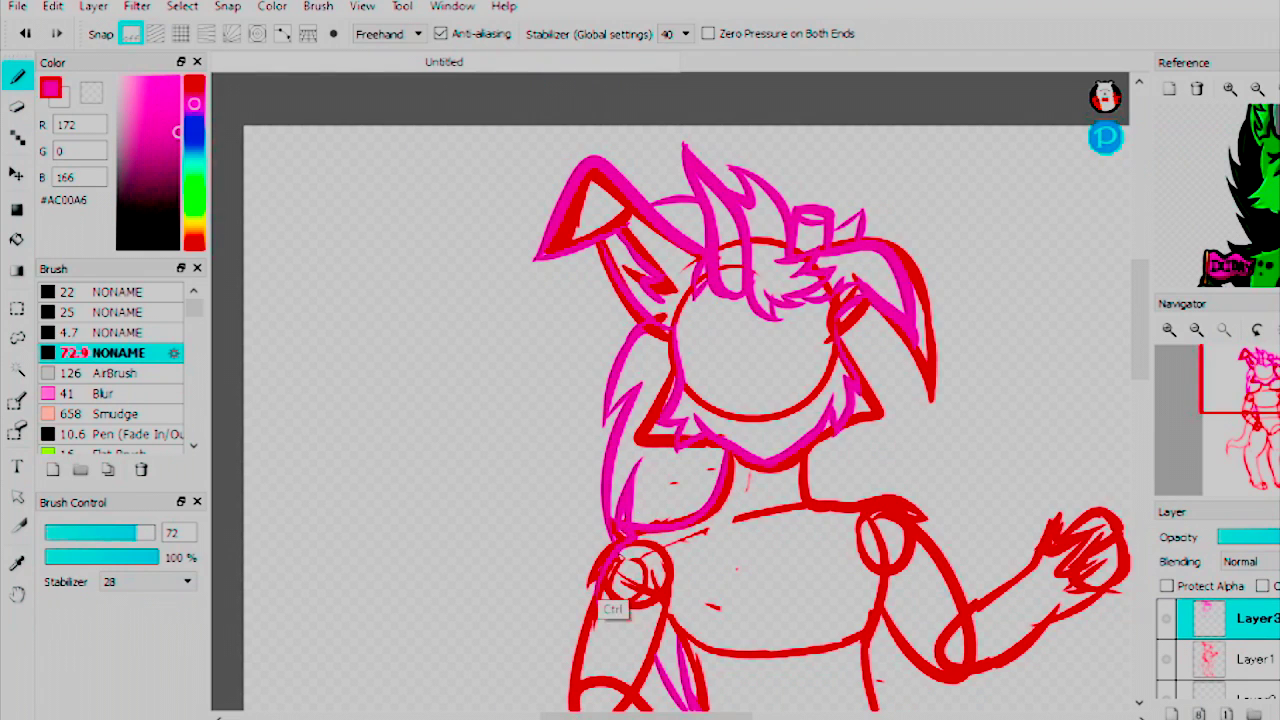
# Step: Trace both arms, the neck and shoulder line and the torso side in magenta over the red sketch
pyautogui.moveTo(630, 530); pyautogui.dragTo(585, 685)
pyautogui.scroll(-5, 671, 385)
pyautogui.moveTo(671, 385)
pyautogui.mouseDown()
pyautogui.moveTo(700, 600)
pyautogui.moveTo(705, 530)
pyautogui.mouseUp()
pyautogui.moveTo(875, 335)
pyautogui.mouseDown()
pyautogui.moveTo(868, 460)
pyautogui.moveTo(905, 585)
pyautogui.mouseUp()
pyautogui.moveTo(790, 245); pyautogui.dragTo(950, 350)
pyautogui.moveTo(900, 310); pyautogui.dragTo(1080, 398)
pyautogui.moveTo(1040, 340); pyautogui.dragTo(1110, 380)
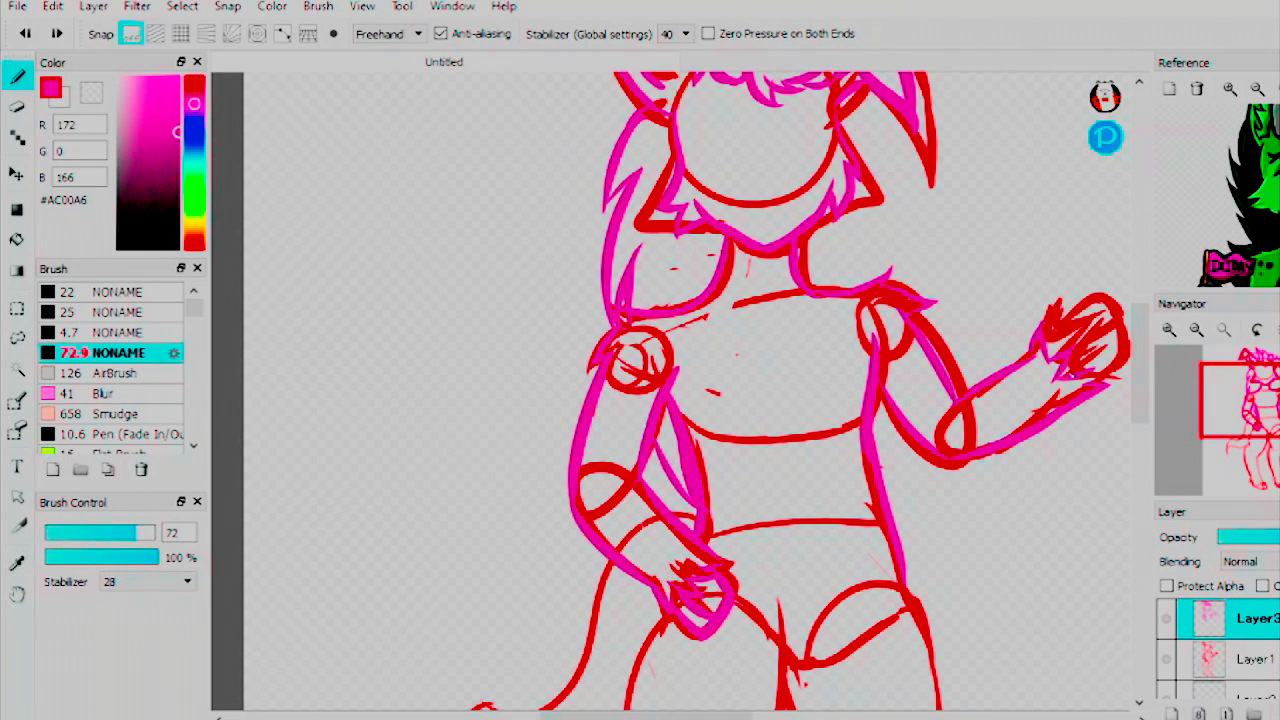
# Step: Trace the thighs and the tail-side lower leg with its ankle fur and hoof in magenta
pyautogui.moveTo(1240, 400); pyautogui.dragTo(1261, 440)
pyautogui.moveTo(790, 410); pyautogui.dragTo(768, 645)
pyautogui.moveTo(560, 660); pyautogui.dragTo(656, 425)
pyautogui.moveTo(546, 418); pyautogui.dragTo(505, 584)
pyautogui.moveTo(505, 584)
pyautogui.mouseDown()
pyautogui.moveTo(615, 304)
pyautogui.moveTo(624, 588)
pyautogui.mouseUp()
pyautogui.moveTo(628, 568); pyautogui.dragTo(686, 624)
pyautogui.moveTo(710, 375); pyautogui.dragTo(680, 545)
pyautogui.moveTo(680, 548); pyautogui.dragTo(746, 622)
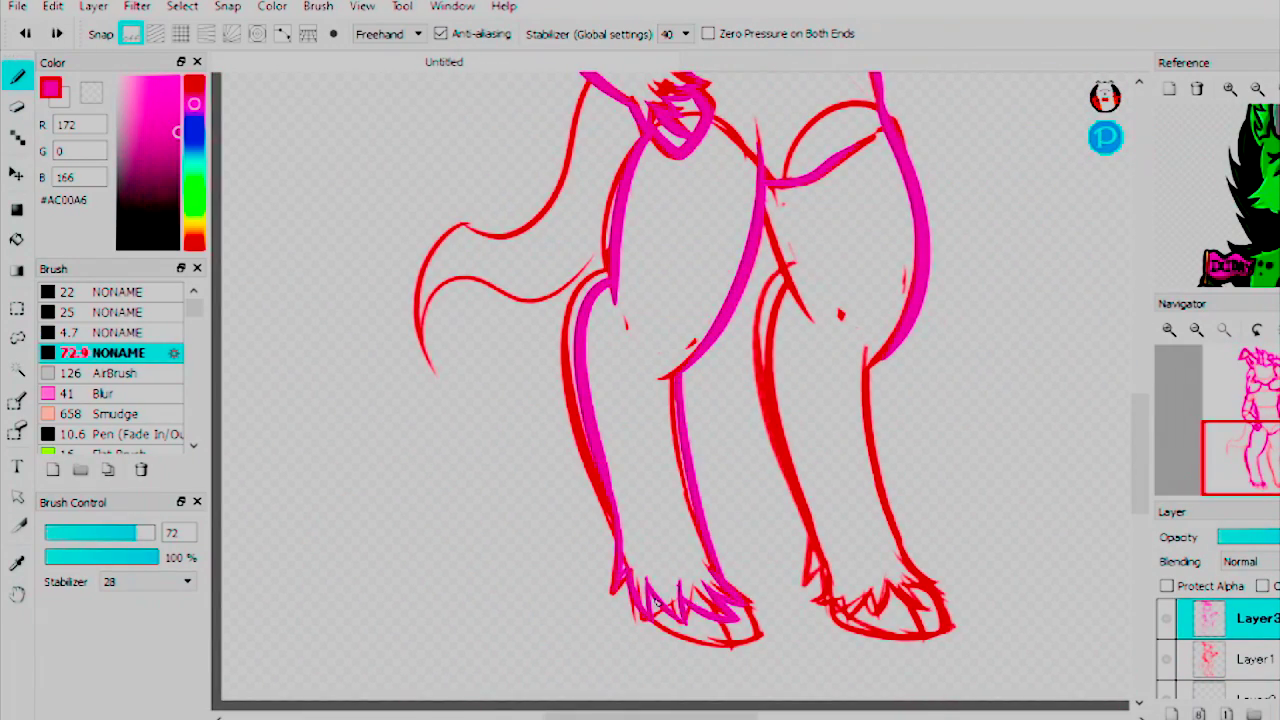
pyautogui.moveTo(655, 605); pyautogui.dragTo(750, 650)
# Step: Trace the other lower leg with its furry hoof and the curved tail in magenta
pyautogui.moveTo(762, 216); pyautogui.dragTo(800, 454)
pyautogui.moveTo(865, 352); pyautogui.dragTo(900, 536)
pyautogui.moveTo(778, 450)
pyautogui.mouseDown()
pyautogui.moveTo(820, 590)
pyautogui.moveTo(930, 615)
pyautogui.moveTo(948, 632)
pyautogui.mouseUp()
pyautogui.moveTo(447, 367); pyautogui.dragTo(467, 562)
pyautogui.scroll(3, 467, 562)
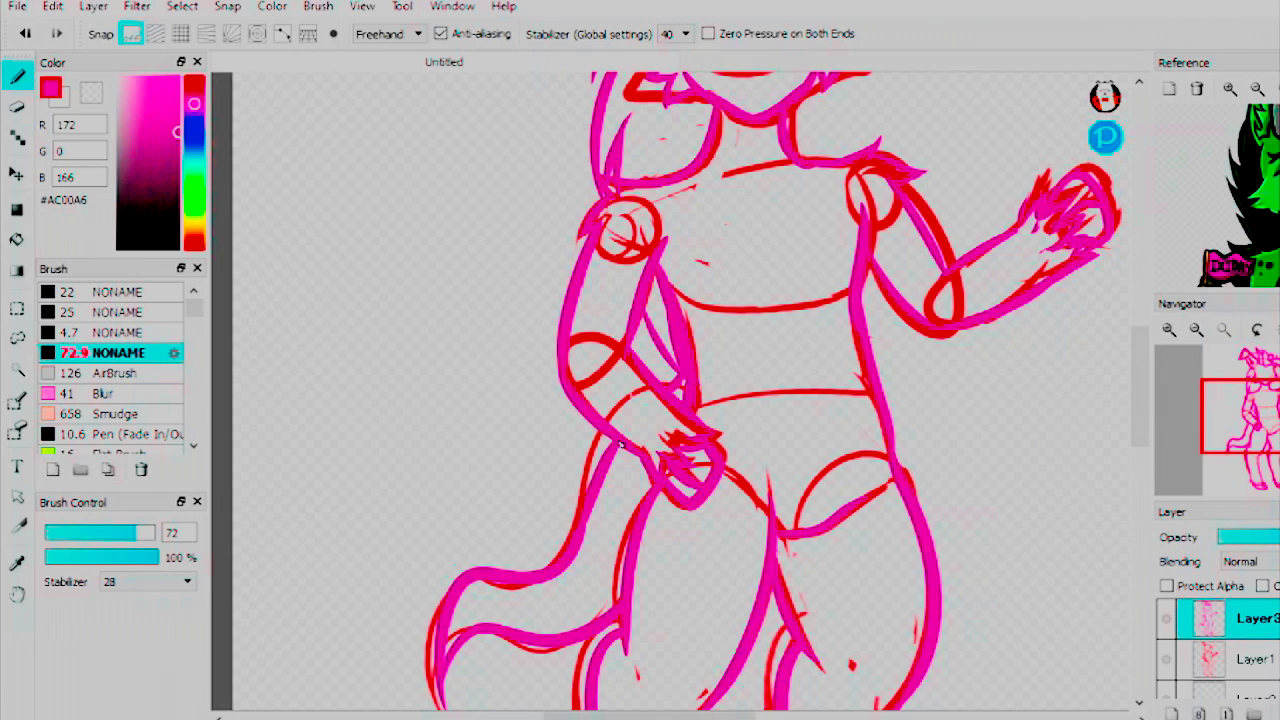
# Step: Try a stroke at the neckline, undo it, and draw a jagged fur tuft on the chest
pyautogui.scroll(3, 620, 444)
pyautogui.moveTo(718, 275)
pyautogui.mouseDown()
pyautogui.moveTo(722, 340)
pyautogui.moveTo(830, 338)
pyautogui.moveTo(700, 359)
pyautogui.mouseUp()
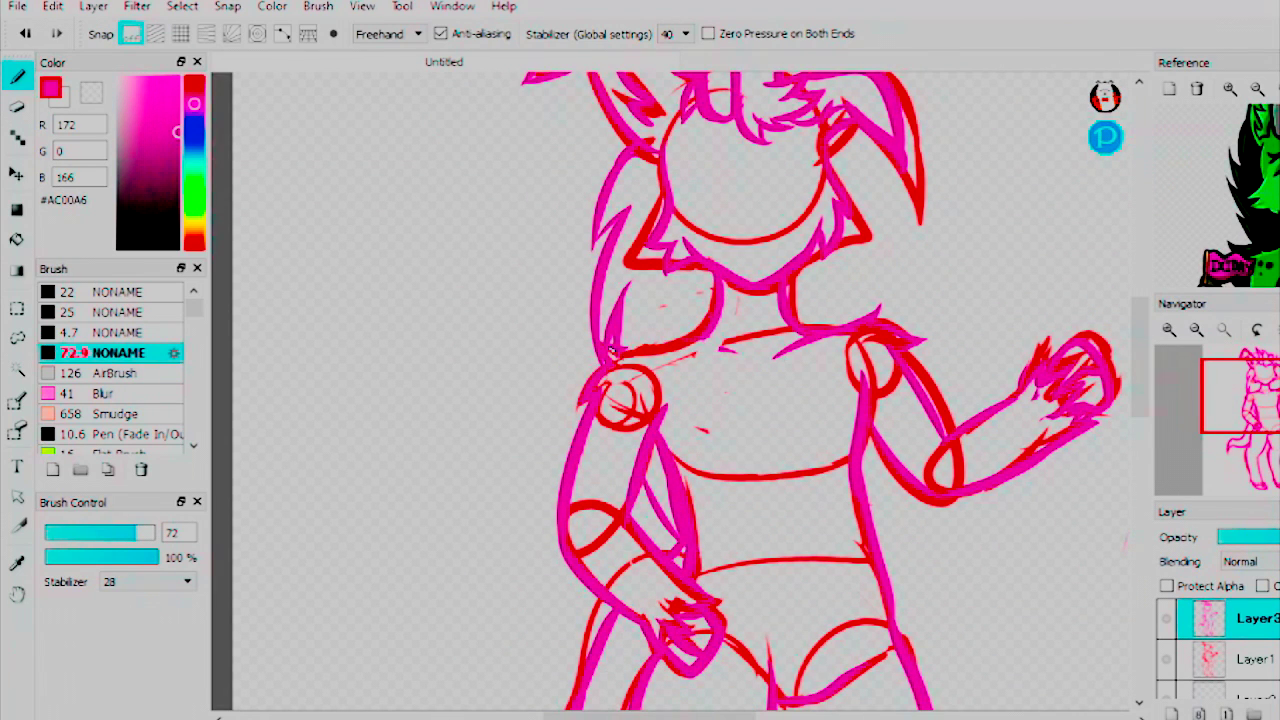
pyautogui.hotkey('ctrl', 'z')
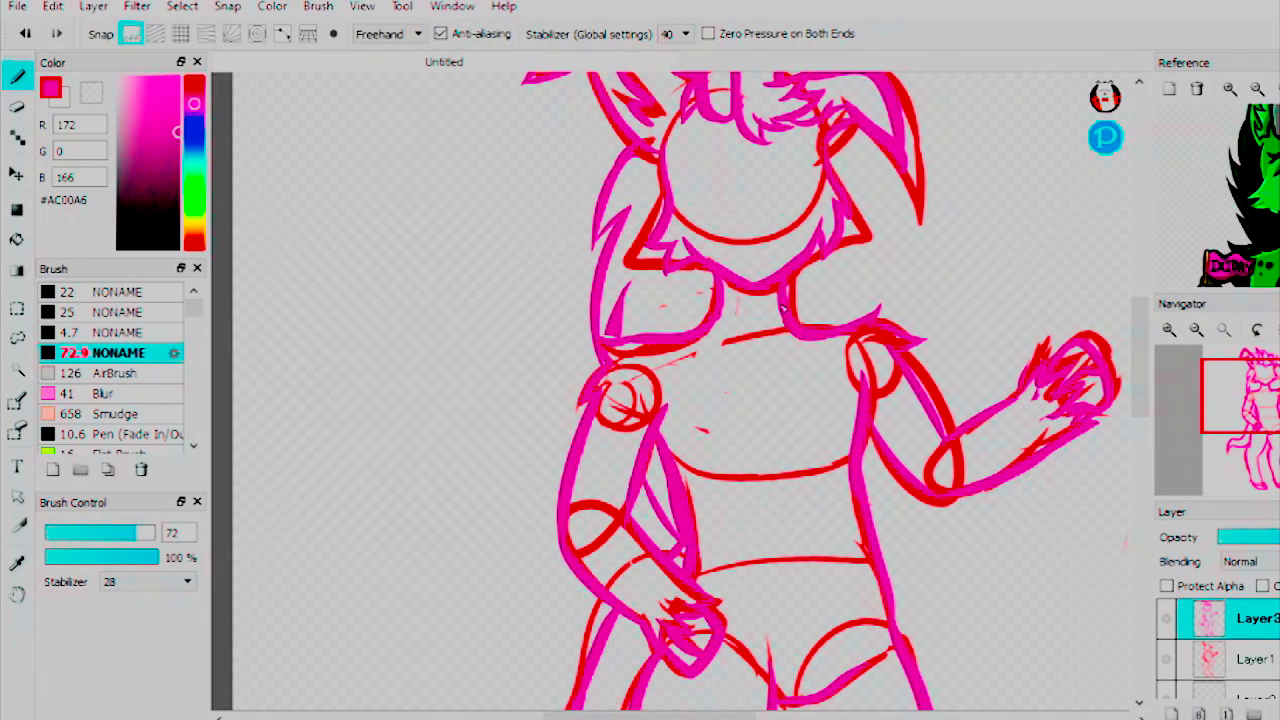
pyautogui.scroll(-3, 775, 338)
pyautogui.moveTo(762, 225)
pyautogui.mouseDown()
pyautogui.moveTo(800, 318)
pyautogui.moveTo(786, 322)
pyautogui.mouseUp()
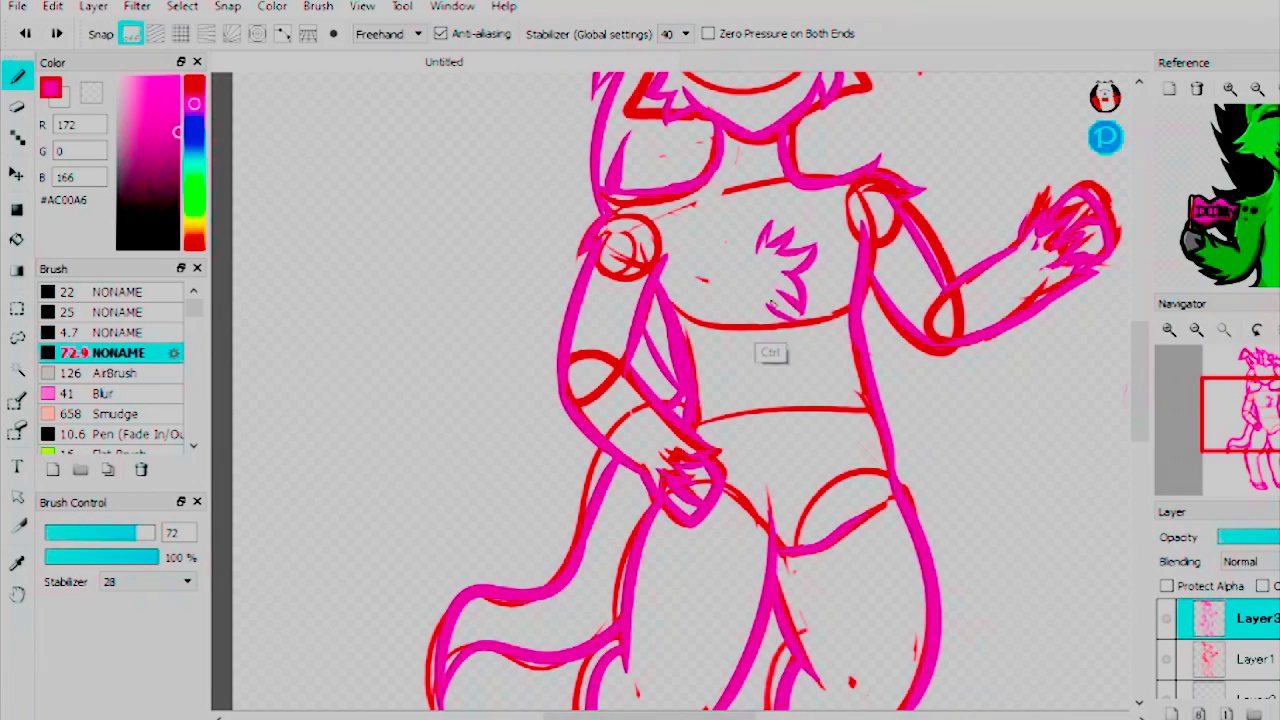
# Step: Draw the first eye with its upper lid and lashes using a 23 px brush, undoing unwanted strokes
pyautogui.scroll(5, 776, 339)
pyautogui.moveTo(547, 297); pyautogui.dragTo(570, 333)
pyautogui.moveTo(475, 300)
pyautogui.mouseDown()
pyautogui.moveTo(570, 335)
pyautogui.moveTo(500, 300)
pyautogui.moveTo(537, 265)
pyautogui.mouseUp()
pyautogui.hotkey('ctrl', 't')
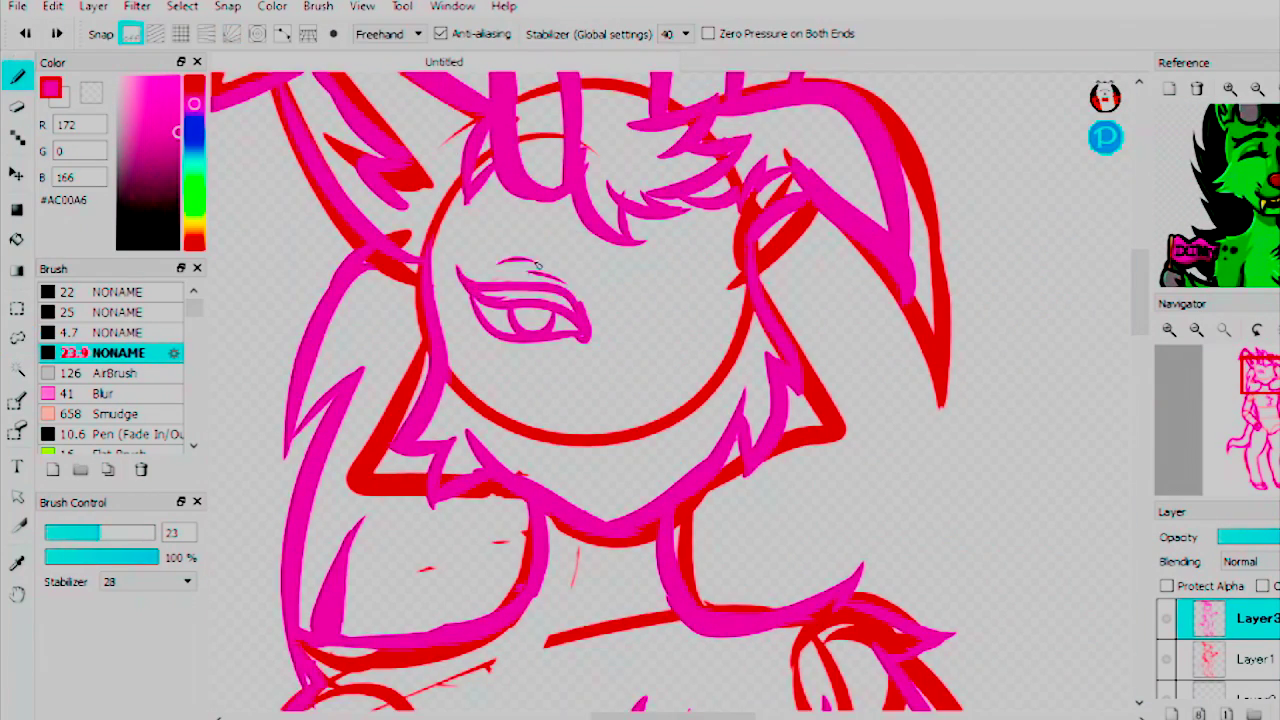
pyautogui.hotkey('ctrl', 'z')
pyautogui.hotkey('ctrl', 'z')
# Step: Select the finished eye, paste a mirrored copy, and rotate and place it as the second eye
pyautogui.press('o')
pyautogui.moveTo(473, 317)
pyautogui.mouseDown()
pyautogui.moveTo(520, 300)
pyautogui.moveTo(545, 325)
pyautogui.mouseUp()
pyautogui.click(52, 6)
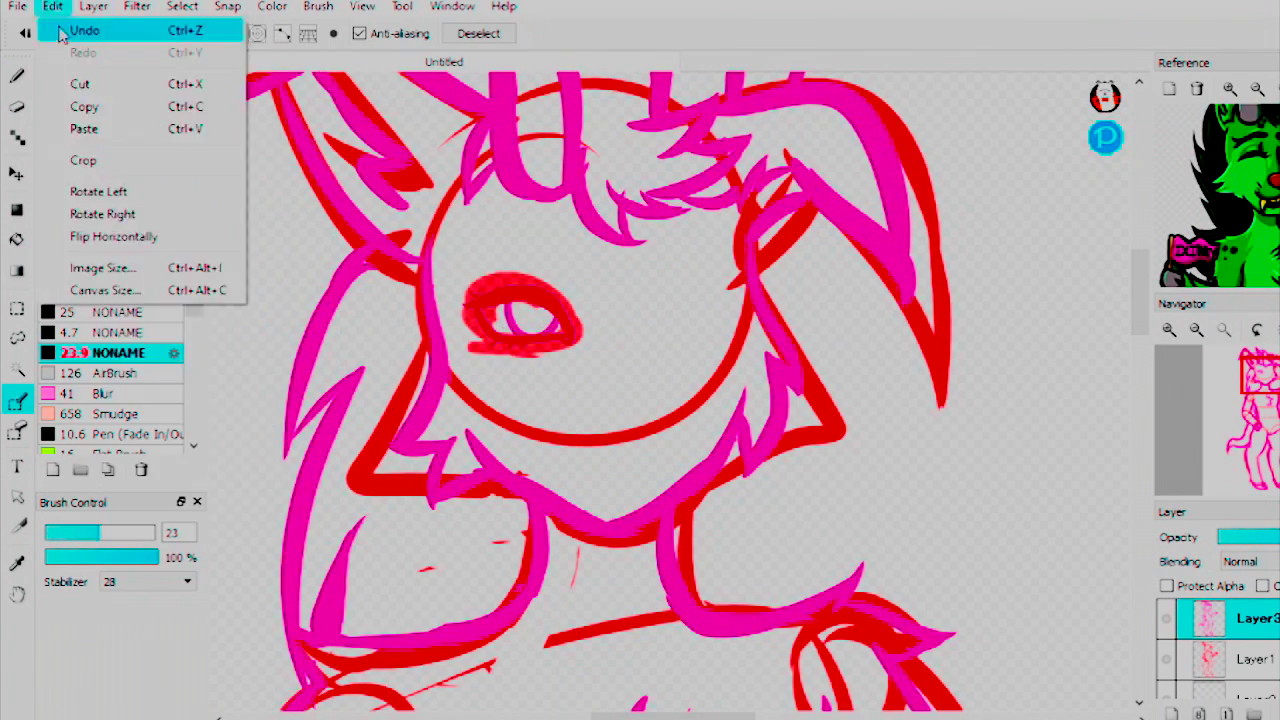
pyautogui.click(62, 33)
pyautogui.hotkey('ctrl', 'v')
pyautogui.hotkey('ctrl', 't')
pyautogui.moveTo(691, 260); pyautogui.dragTo(745, 250)
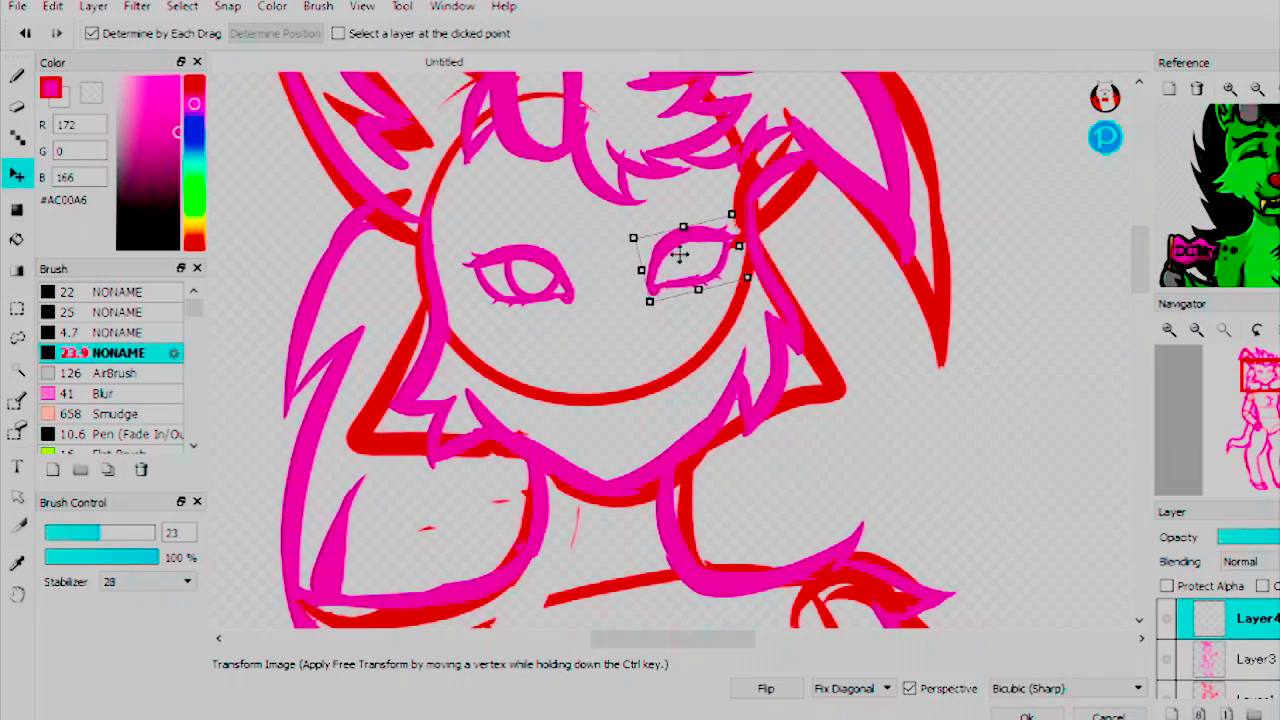
pyautogui.press('Return')
# Step: Draw a vertical centre guide and two horizontal eye guides across the face in red (#AC0000) on the construction layer
pyautogui.scroll(1, 745, 250)
pyautogui.press('b')
pyautogui.moveTo(445, 352); pyautogui.dragTo(755, 325)
pyautogui.moveTo(620, 202); pyautogui.dragTo(625, 520)
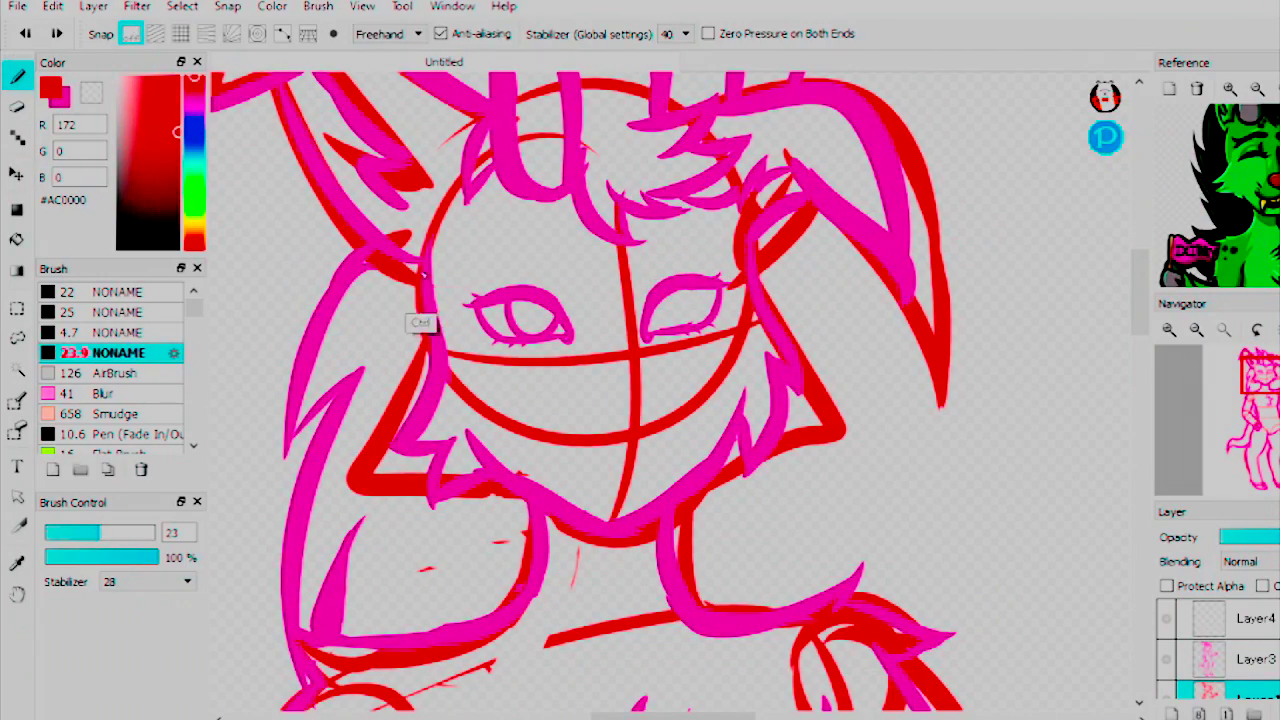
pyautogui.moveTo(437, 277); pyautogui.dragTo(740, 258)
# Step: Transform each eye so that both fit between the horizontal face guides
pyautogui.press('l')
pyautogui.scroll(-1, 740, 258)
pyautogui.hotkey('ctrl', 't')
pyautogui.press('Escape')
pyautogui.click(1250, 618)
pyautogui.hotkey('ctrl', 't')
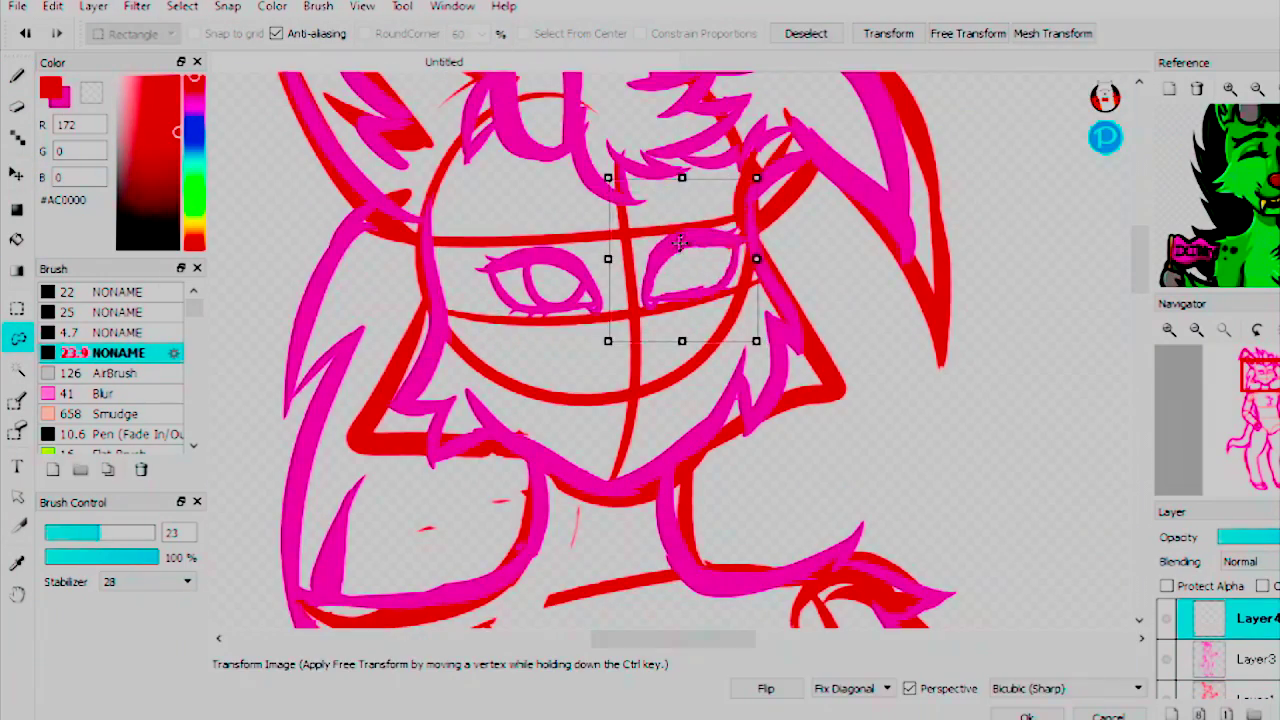
pyautogui.press('Escape')
# Step: Redraw the lower lid of the second eye in magenta
pyautogui.scroll(1, 680, 242)
pyautogui.press('b')
pyautogui.hotkey('ctrl', 'z')
pyautogui.moveTo(648, 322); pyautogui.dragTo(694, 338)
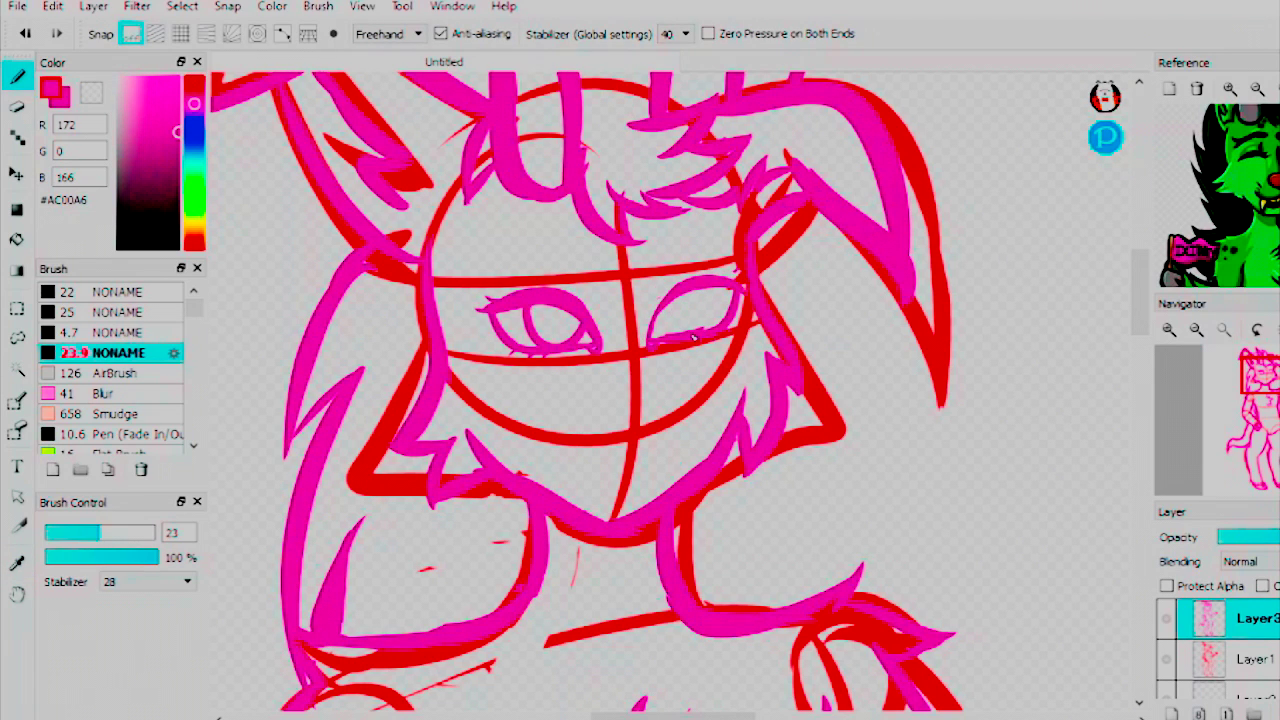
pyautogui.hotkey('ctrl', 'z')
# Step: Sketch the snout bridge and the mouth line below the nose
pyautogui.moveTo(656, 274)
pyautogui.mouseDown()
pyautogui.moveTo(672, 384)
pyautogui.moveTo(660, 424)
pyautogui.moveTo(608, 446)
pyautogui.moveTo(712, 432)
pyautogui.mouseUp()
pyautogui.hotkey('ctrl', 'z')
pyautogui.moveTo(592, 450); pyautogui.dragTo(714, 428)
pyautogui.hotkey('ctrl', 'z')
pyautogui.hotkey('ctrl', 'y')
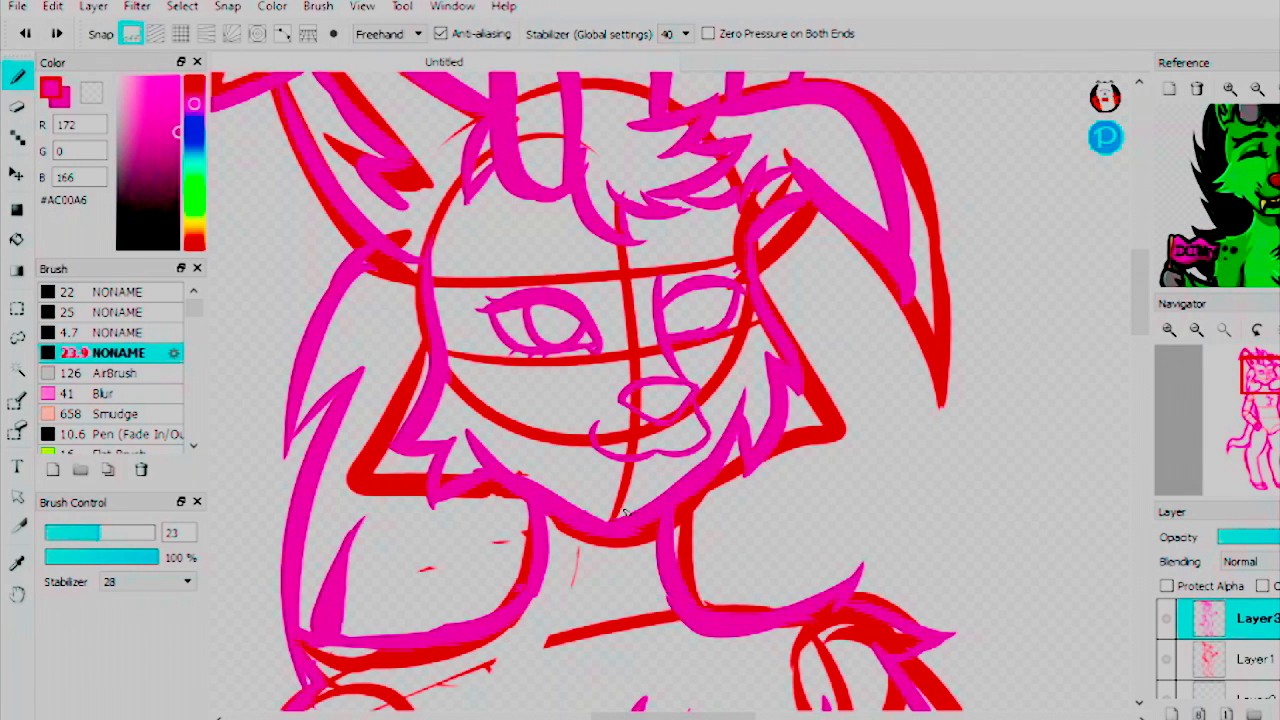
# Step: Redraw the snout bridge and add the iris to the second eye, comparing versions with undo and redo
pyautogui.hotkey('ctrl', 'z')
pyautogui.hotkey('ctrl', 'z')
pyautogui.moveTo(668, 278)
pyautogui.mouseDown()
pyautogui.moveTo(630, 395)
pyautogui.moveTo(688, 375)
pyautogui.mouseUp()
pyautogui.moveTo(728, 292); pyautogui.dragTo(697, 315)
pyautogui.hotkey('ctrl', 'z')
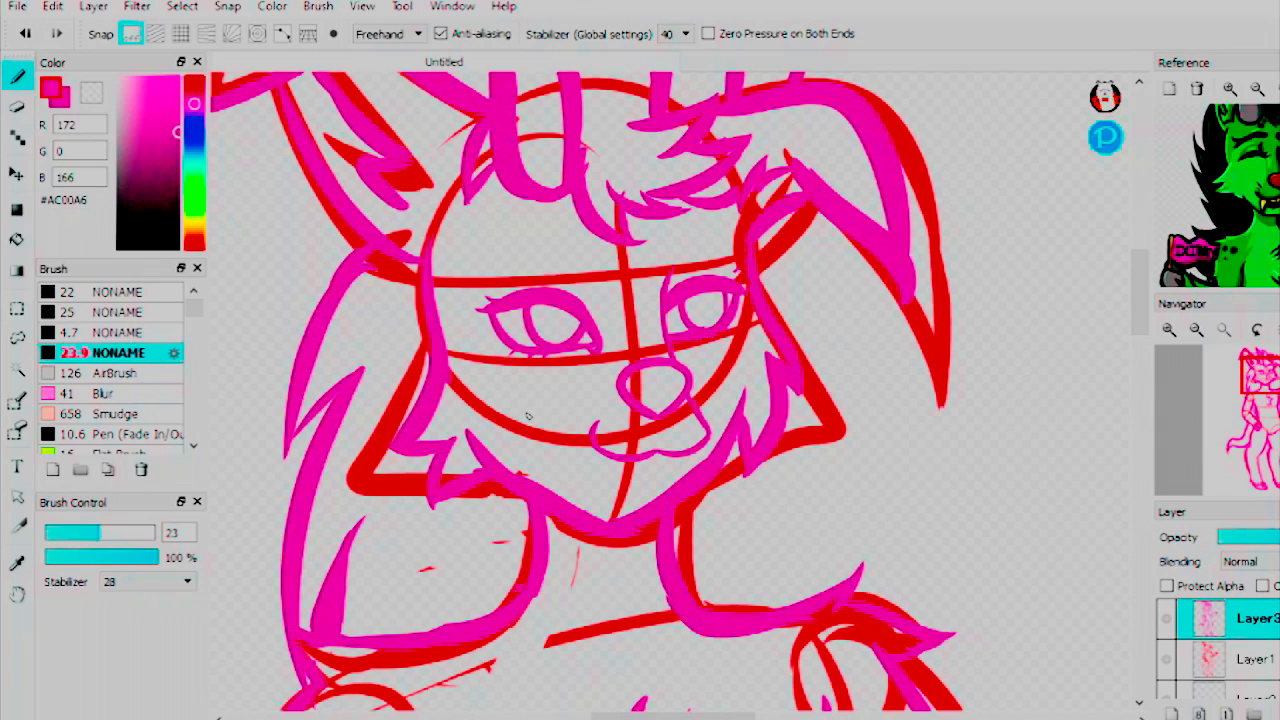
pyautogui.hotkey('ctrl', 'y')
pyautogui.hotkey('ctrl', 'z')
pyautogui.hotkey('ctrl', 'y')
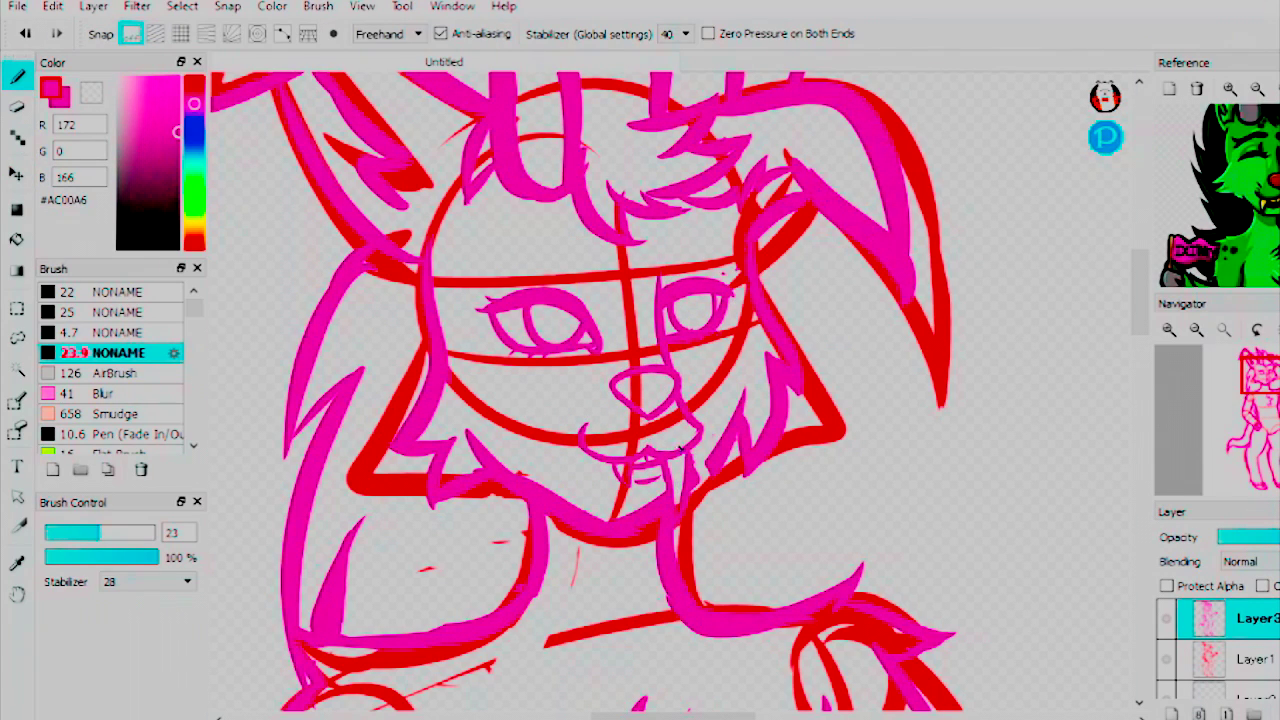
# Step: Draw thick, tufted eyebrows above both eyes in magenta
pyautogui.scroll(-5, 665, 512)
pyautogui.scroll(6, 665, 512)
pyautogui.moveTo(555, 305)
pyautogui.mouseDown()
pyautogui.moveTo(710, 228)
pyautogui.moveTo(646, 270)
pyautogui.mouseUp()
pyautogui.moveTo(926, 212); pyautogui.dragTo(810, 248)
pyautogui.moveTo(924, 242); pyautogui.dragTo(866, 264)
pyautogui.moveTo(858, 232); pyautogui.dragTo(806, 240)
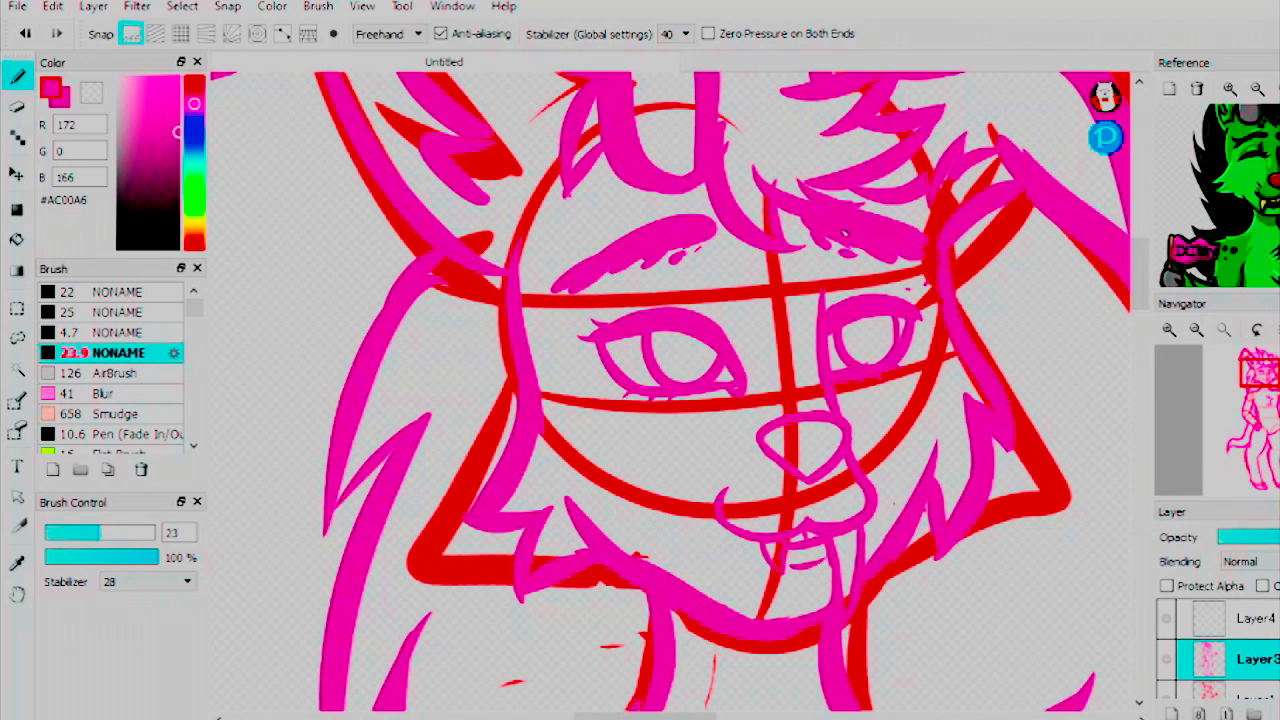
pyautogui.scroll(-3, 1275, 410)
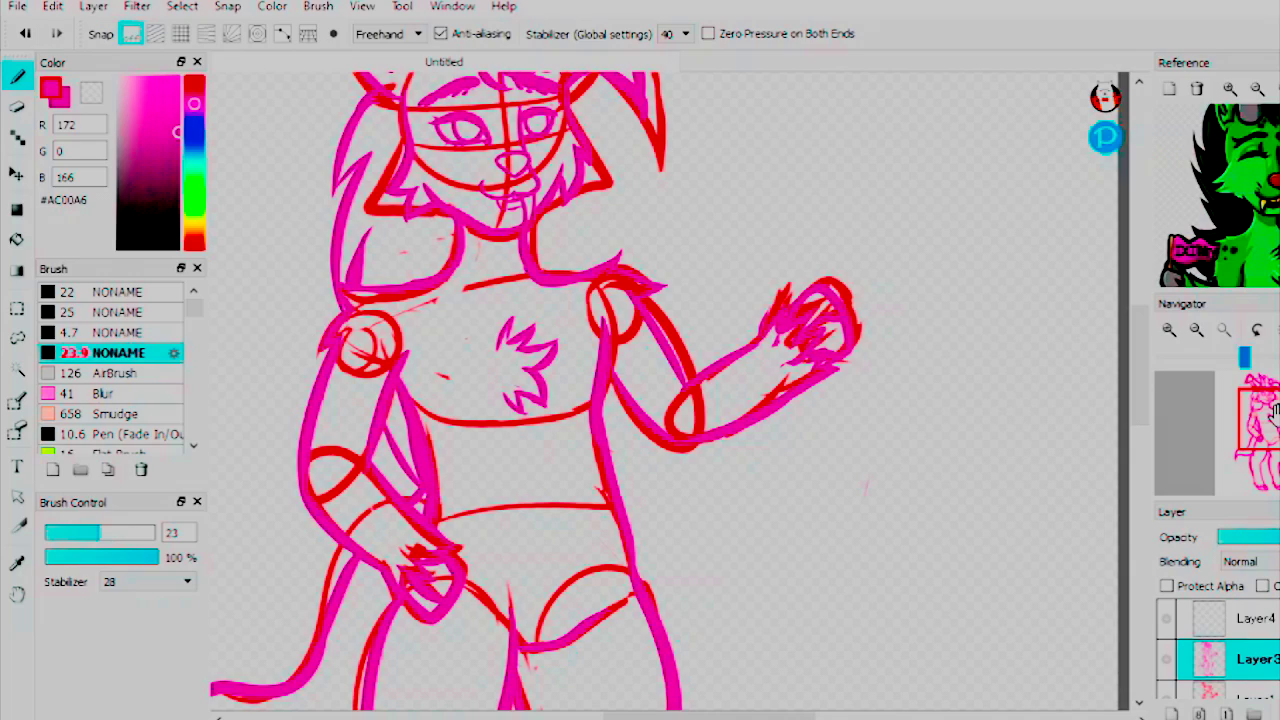
# Step: Hide the red construction lines and draw the garment's two chest straps and bib edges in blue (#3900AC) on Layer4
pyautogui.scroll(3, 1275, 411)
pyautogui.moveTo(540, 380)
pyautogui.mouseDown()
pyautogui.moveTo(600, 423)
pyautogui.moveTo(594, 343)
pyautogui.mouseUp()
pyautogui.press('Return')
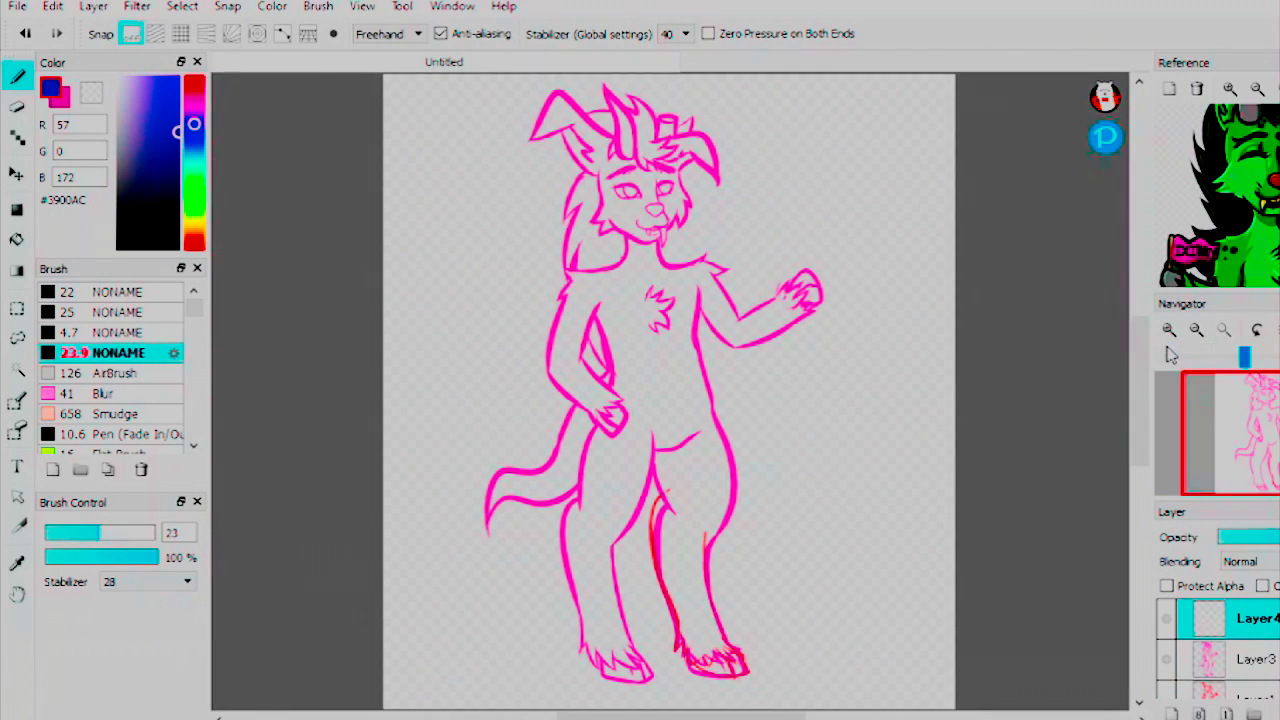
pyautogui.scroll(3, 1272, 410)
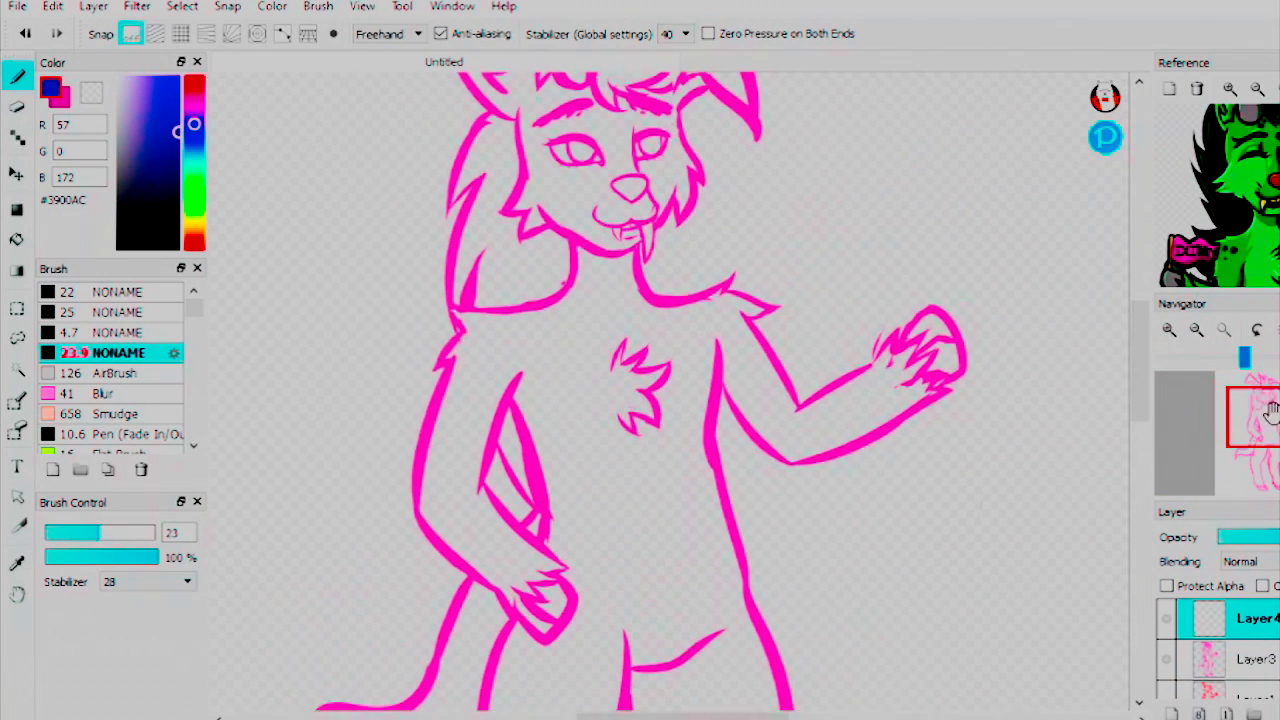
pyautogui.moveTo(530, 302)
pyautogui.mouseDown()
pyautogui.moveTo(588, 440)
pyautogui.moveTo(528, 495)
pyautogui.moveTo(540, 540)
pyautogui.mouseUp()
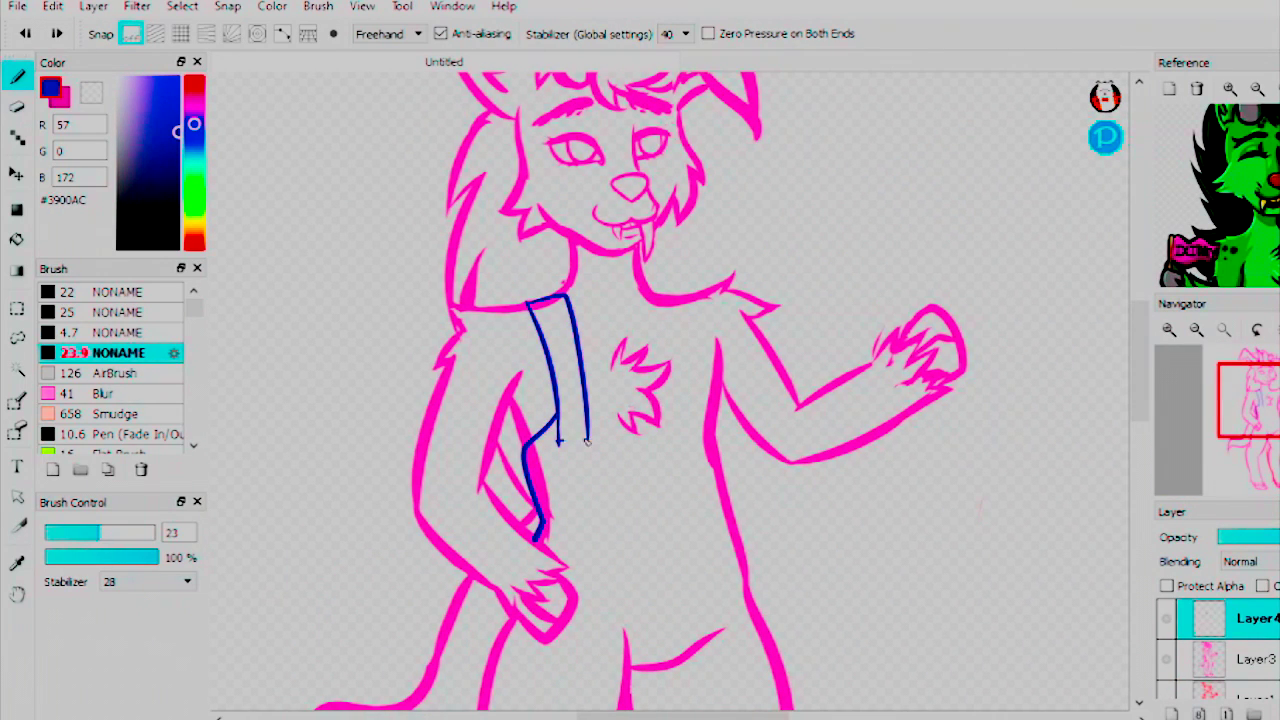
pyautogui.moveTo(587, 441); pyautogui.dragTo(572, 410)
pyautogui.moveTo(588, 412); pyautogui.dragTo(680, 406)
pyautogui.moveTo(668, 295)
pyautogui.mouseDown()
pyautogui.moveTo(682, 436)
pyautogui.moveTo(706, 425)
pyautogui.mouseUp()
pyautogui.moveTo(693, 404); pyautogui.dragTo(712, 382)
# Step: Draw the sleeve edge over the tail-side shoulder and the garment's side line down to the waist in blue
pyautogui.moveTo(500, 294); pyautogui.dragTo(434, 356)
pyautogui.hotkey('ctrl', 'z')
pyautogui.moveTo(578, 366)
pyautogui.mouseDown()
pyautogui.moveTo(672, 354)
pyautogui.moveTo(515, 402)
pyautogui.mouseUp()
pyautogui.moveTo(708, 352); pyautogui.dragTo(750, 585)
pyautogui.moveTo(526, 300)
pyautogui.mouseDown()
pyautogui.moveTo(440, 350)
pyautogui.moveTo(440, 368)
pyautogui.mouseUp()
# Step: Outline the lowered forearm in blue with jagged fur at the elbow and around the wrist
pyautogui.moveTo(494, 456); pyautogui.dragTo(476, 494)
pyautogui.moveTo(410, 448); pyautogui.dragTo(496, 584)
pyautogui.scroll(-3, 500, 560)
pyautogui.moveTo(482, 356); pyautogui.dragTo(555, 378)
pyautogui.moveTo(502, 276); pyautogui.dragTo(548, 334)
pyautogui.moveTo(568, 336); pyautogui.dragTo(546, 362)
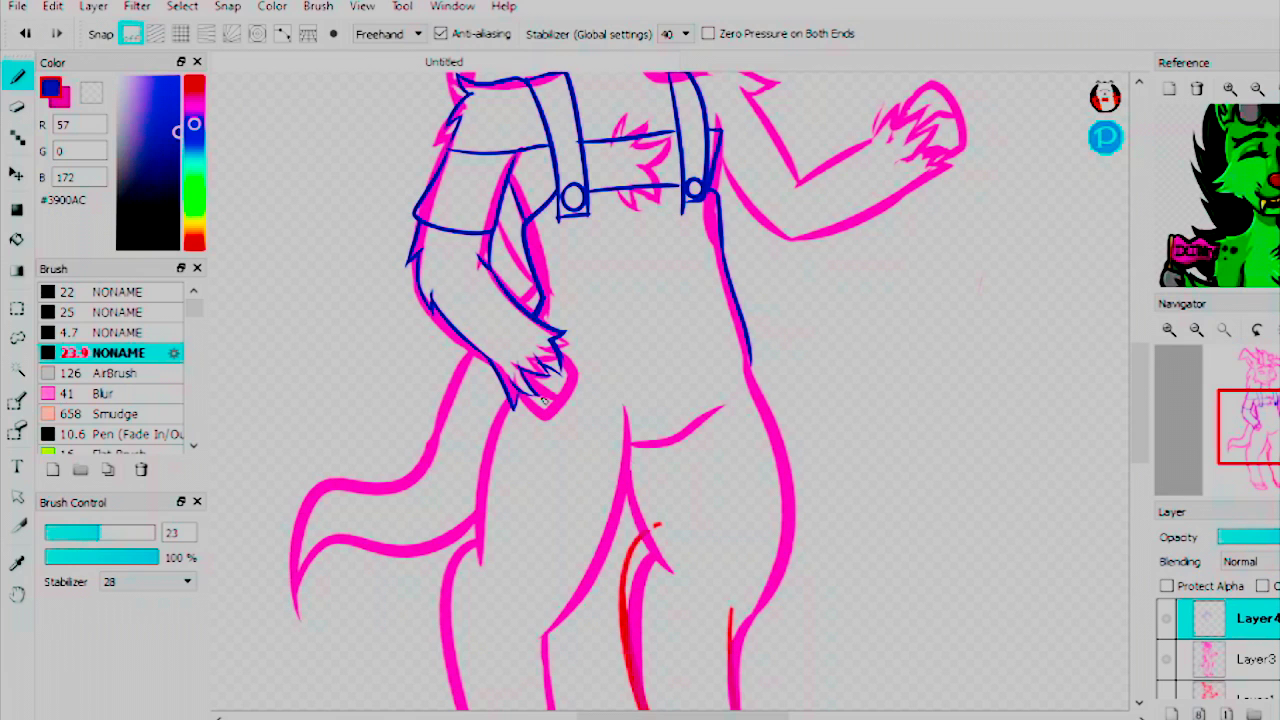
# Step: Draw the garment's hip sides, its curved hem across the thighs and a few fold lines in blue
pyautogui.moveTo(490, 378); pyautogui.dragTo(463, 512)
pyautogui.moveTo(463, 512); pyautogui.dragTo(800, 490)
pyautogui.hotkey('ctrl', 'z')
pyautogui.moveTo(748, 362); pyautogui.dragTo(795, 492)
pyautogui.moveTo(748, 400)
pyautogui.mouseDown()
pyautogui.moveTo(680, 447)
pyautogui.moveTo(684, 418)
pyautogui.mouseUp()
pyautogui.moveTo(712, 500); pyautogui.dragTo(572, 524)
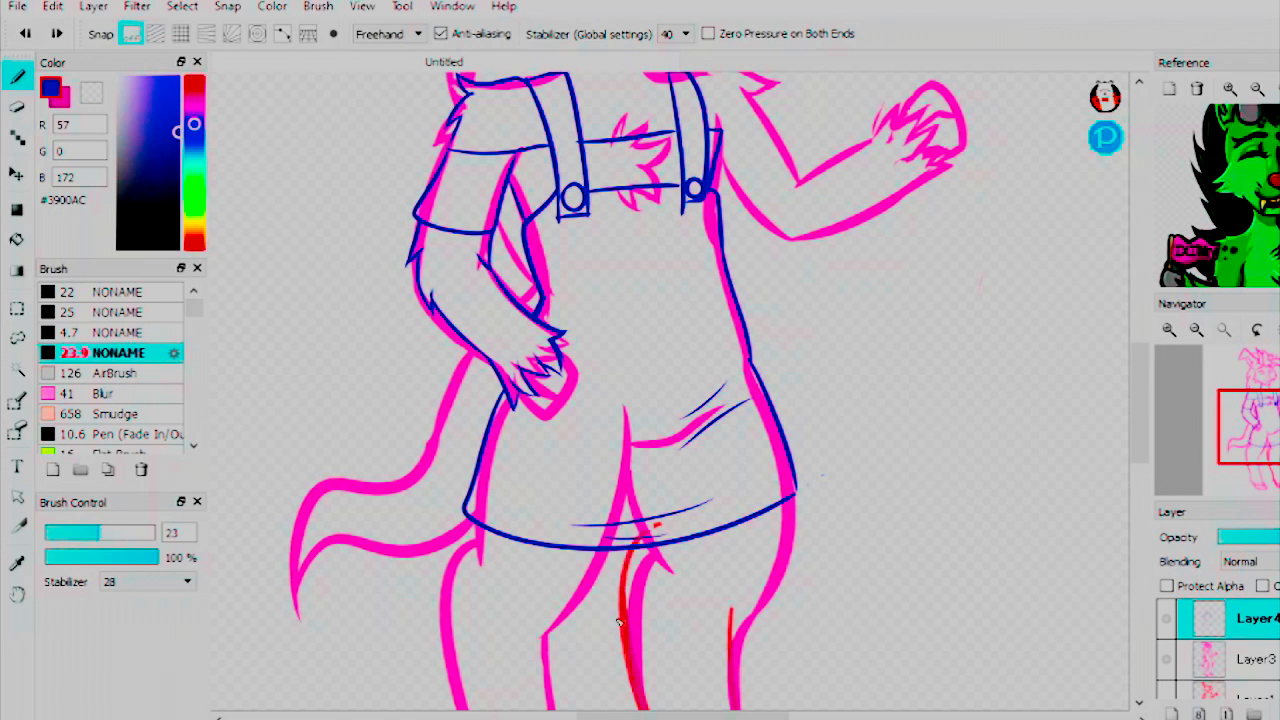
# Step: Outline both trouser legs down to the ankle cuffs in blue, with a crease behind the knee
pyautogui.scroll(-5, 647, 517)
pyautogui.moveTo(470, 230); pyautogui.dragTo(593, 495)
pyautogui.moveTo(608, 265)
pyautogui.mouseDown()
pyautogui.moveTo(593, 495)
pyautogui.moveTo(657, 491)
pyautogui.moveTo(651, 514)
pyautogui.moveTo(762, 480)
pyautogui.mouseUp()
pyautogui.moveTo(795, 198); pyautogui.dragTo(762, 486)
pyautogui.hotkey('ctrl', 'z')
pyautogui.moveTo(592, 304); pyautogui.dragTo(510, 394)
# Step: Redraw the lowered arm with a smoother outline and outline the raised arm in blue
pyautogui.scroll(6, 506, 410)
pyautogui.moveTo(150, 532)
pyautogui.mouseDown()
pyautogui.moveTo(197, 527)
pyautogui.moveTo(150, 532)
pyautogui.mouseUp()
pyautogui.moveTo(395, 330); pyautogui.dragTo(435, 540)
pyautogui.moveTo(445, 390); pyautogui.dragTo(425, 470)
pyautogui.moveTo(655, 315); pyautogui.dragTo(812, 322)
pyautogui.moveTo(705, 418); pyautogui.dragTo(815, 372)
# Step: Draw the wrist lines and furry hands on both arms, and the neck with its chain choker, in blue
pyautogui.moveTo(810, 325); pyautogui.dragTo(835, 375)
pyautogui.moveTo(820, 295); pyautogui.dragTo(850, 295)
pyautogui.moveTo(510, 560); pyautogui.dragTo(470, 600)
pyautogui.moveTo(840, 372)
pyautogui.mouseDown()
pyautogui.moveTo(884, 350)
pyautogui.moveTo(896, 296)
pyautogui.mouseUp()
pyautogui.moveTo(838, 290); pyautogui.dragTo(886, 268)
pyautogui.moveTo(848, 330); pyautogui.dragTo(884, 306)
pyautogui.moveTo(526, 240); pyautogui.dragTo(578, 367)
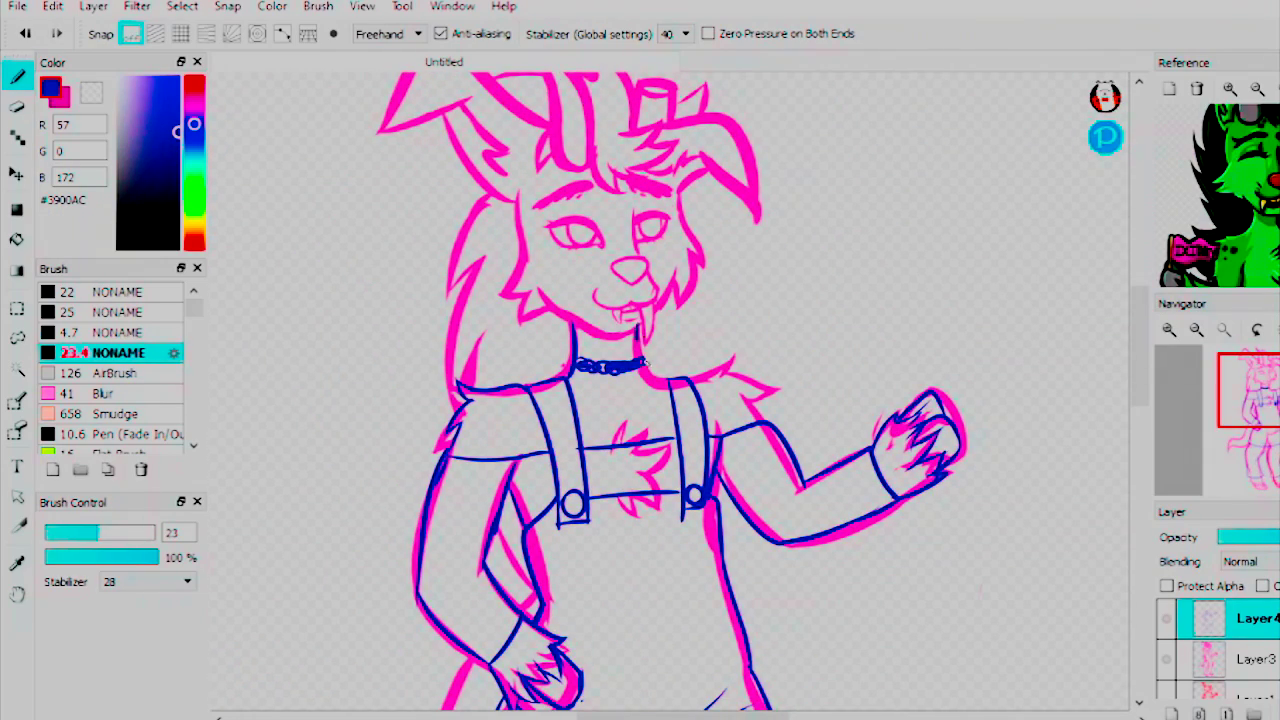
# Step: On a new Layer5, draw the cylindrical horn stub and the curled hair tuft around its base in blue
pyautogui.moveTo(1226, 342); pyautogui.dragTo(1236, 375)
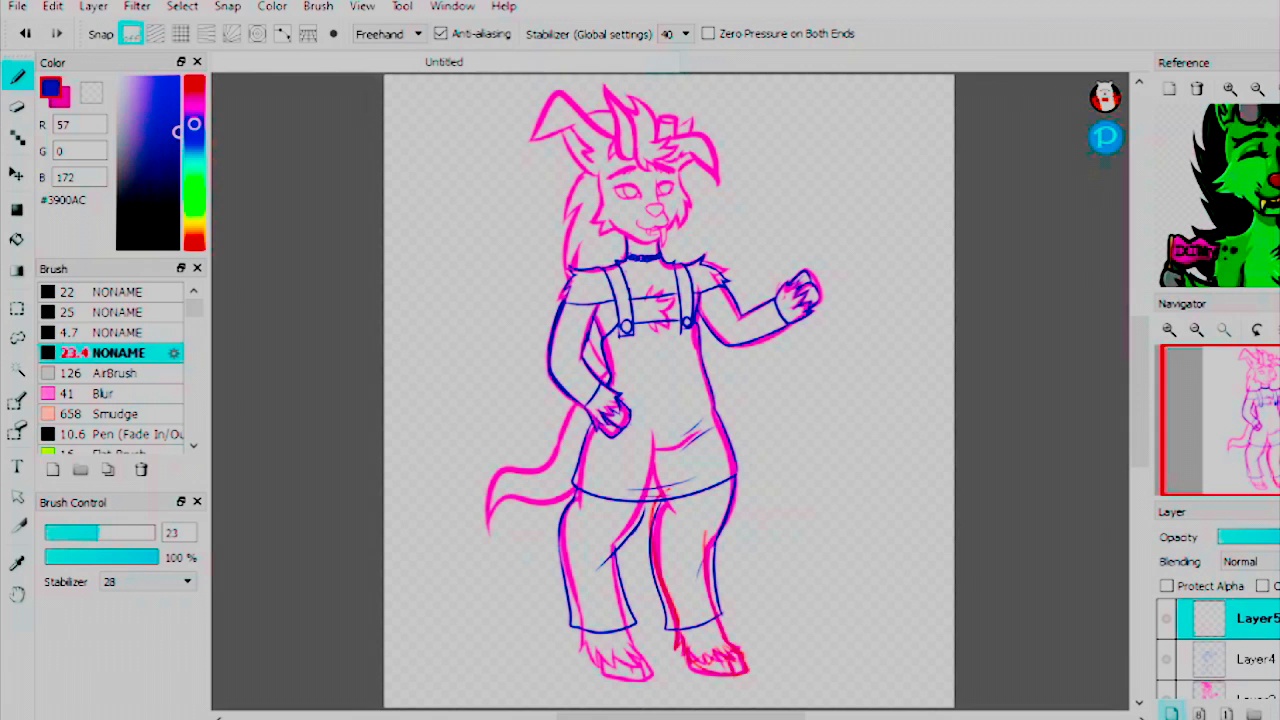
pyautogui.click(1168, 330)
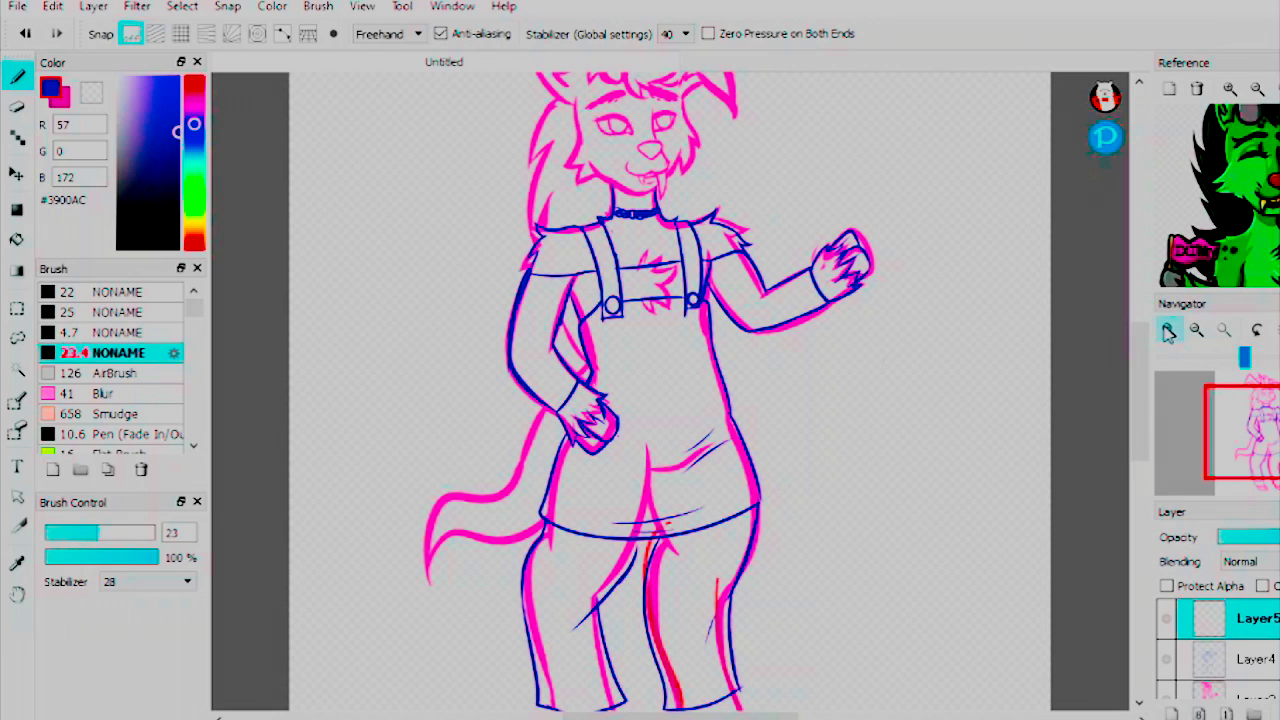
pyautogui.scroll(-2, 680, 390)
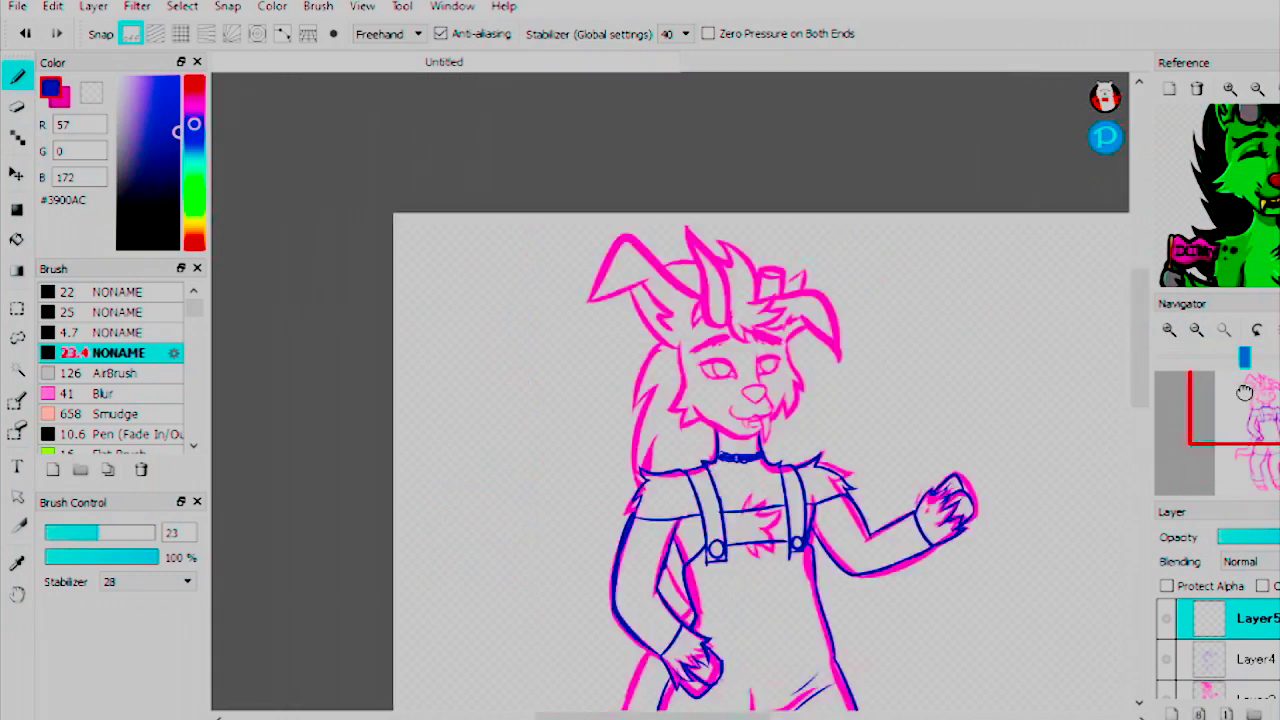
pyautogui.scroll(4, 680, 390)
pyautogui.moveTo(622, 245)
pyautogui.mouseDown()
pyautogui.moveTo(693, 222)
pyautogui.moveTo(640, 300)
pyautogui.moveTo(652, 320)
pyautogui.mouseUp()
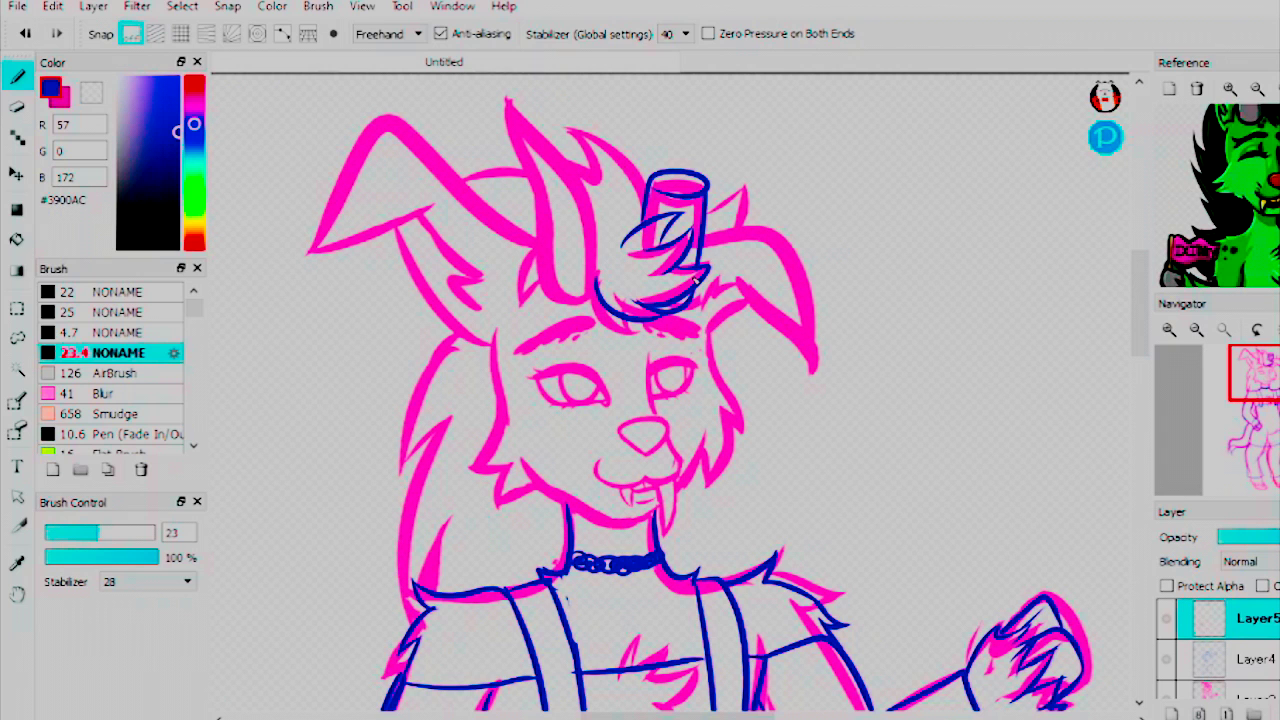
# Step: Outline the face and jaw with jagged cheek fur, plus the floppy ear next to the horn, in blue
pyautogui.moveTo(462, 330); pyautogui.dragTo(408, 455)
pyautogui.moveTo(720, 300); pyautogui.dragTo(665, 230)
pyautogui.moveTo(676, 205); pyautogui.dragTo(760, 300)
pyautogui.moveTo(660, 245); pyautogui.dragTo(645, 420)
pyautogui.moveTo(675, 350); pyautogui.dragTo(650, 425)
pyautogui.moveTo(650, 345); pyautogui.dragTo(625, 420)
pyautogui.moveTo(440, 258)
pyautogui.mouseDown()
pyautogui.moveTo(455, 412)
pyautogui.moveTo(600, 452)
pyautogui.mouseUp()
pyautogui.moveTo(655, 348)
pyautogui.mouseDown()
pyautogui.moveTo(608, 450)
pyautogui.moveTo(635, 415)
pyautogui.mouseUp()
pyautogui.moveTo(455, 380); pyautogui.dragTo(500, 448)
# Step: Draw the folded ear on the far side from the horn and the pointed hair tufts on top of the head in blue
pyautogui.moveTo(435, 270)
pyautogui.mouseDown()
pyautogui.moveTo(345, 162)
pyautogui.moveTo(258, 185)
pyautogui.mouseUp()
pyautogui.moveTo(395, 102); pyautogui.dragTo(485, 175)
pyautogui.moveTo(1262, 415); pyautogui.dragTo(1250, 370)
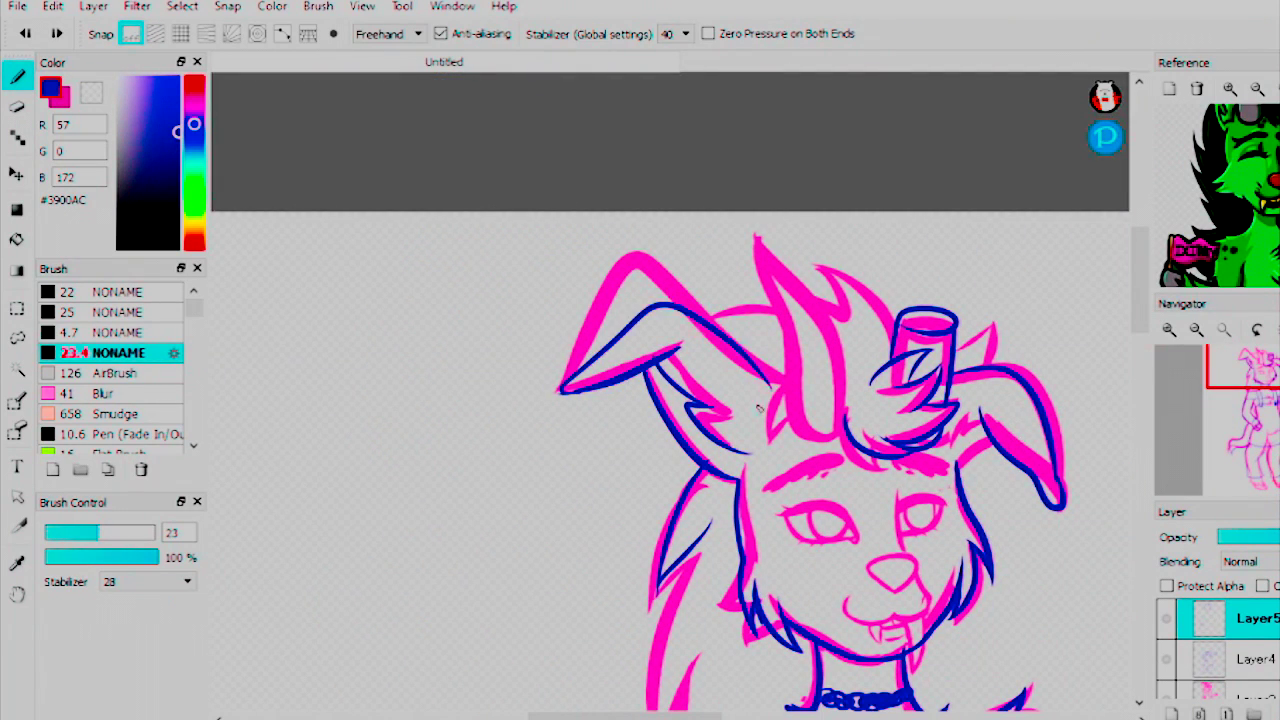
pyautogui.moveTo(757, 238)
pyautogui.mouseDown()
pyautogui.moveTo(851, 424)
pyautogui.moveTo(761, 237)
pyautogui.moveTo(836, 352)
pyautogui.mouseUp()
pyautogui.moveTo(818, 244)
pyautogui.mouseDown()
pyautogui.moveTo(894, 322)
pyautogui.moveTo(948, 316)
pyautogui.moveTo(918, 306)
pyautogui.mouseUp()
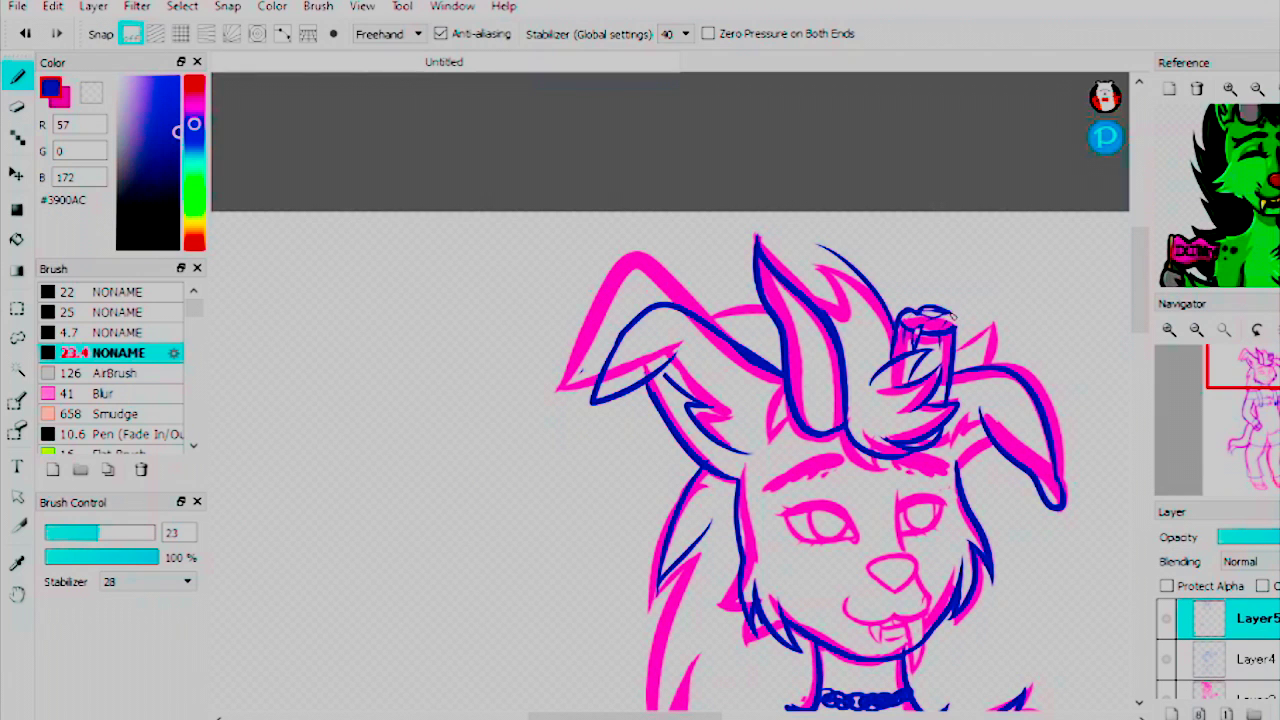
pyautogui.moveTo(818, 246); pyautogui.dragTo(850, 330)
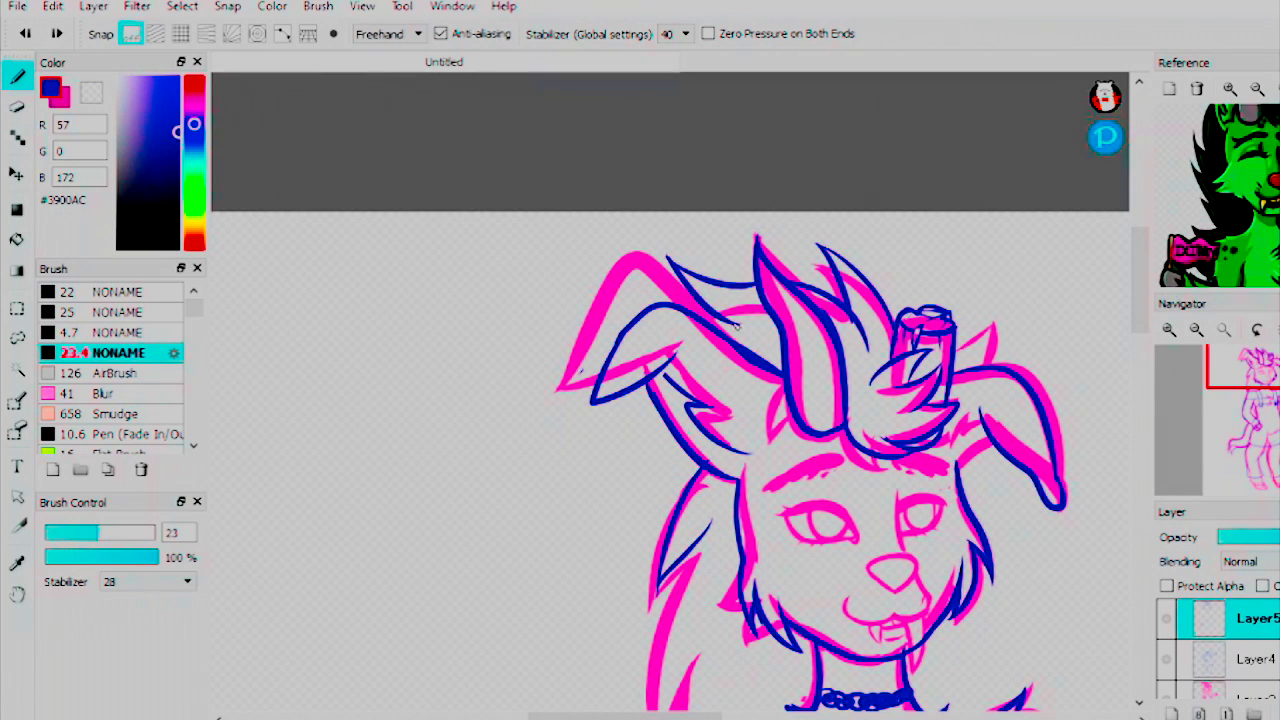
# Step: Draw the long hair locks hanging behind the cheek and the curved mouth line in blue
pyautogui.moveTo(1240, 372); pyautogui.dragTo(1251, 392)
pyautogui.moveTo(568, 300); pyautogui.dragTo(497, 500)
pyautogui.moveTo(566, 368); pyautogui.dragTo(548, 426)
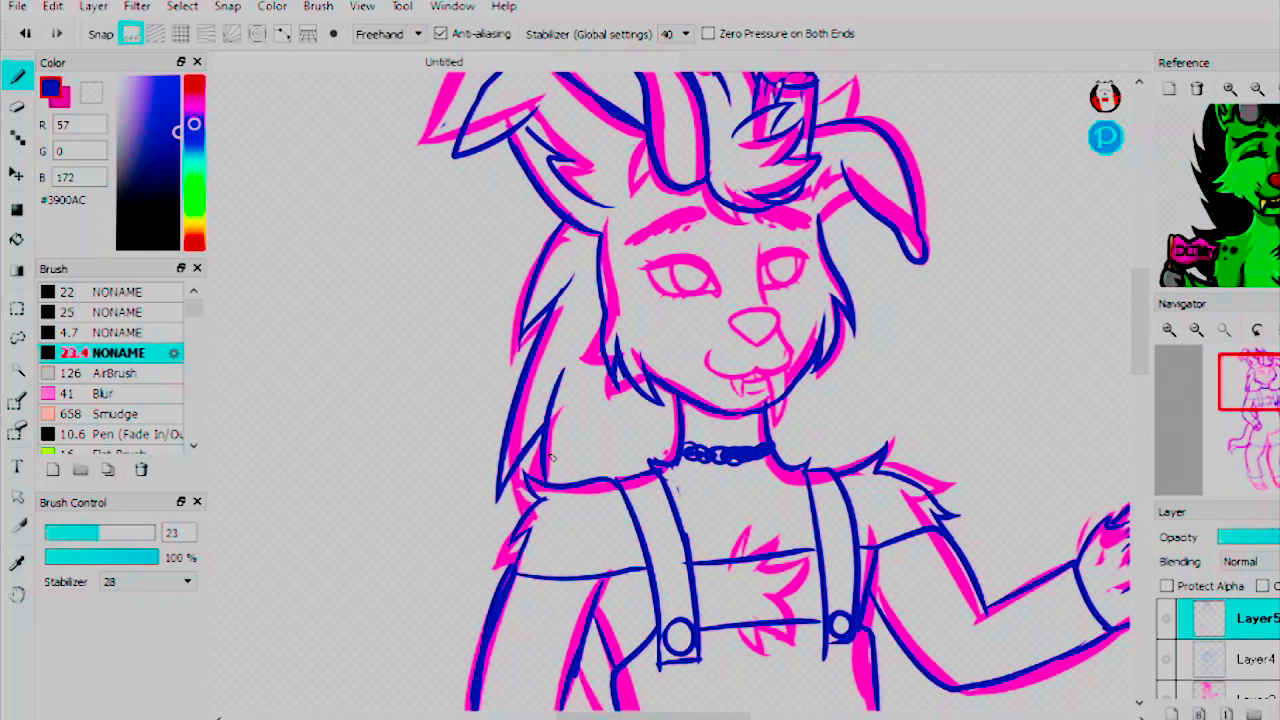
pyautogui.moveTo(778, 384); pyautogui.dragTo(770, 410)
pyautogui.moveTo(706, 354)
pyautogui.mouseDown()
pyautogui.moveTo(786, 350)
pyautogui.moveTo(778, 368)
pyautogui.mouseUp()
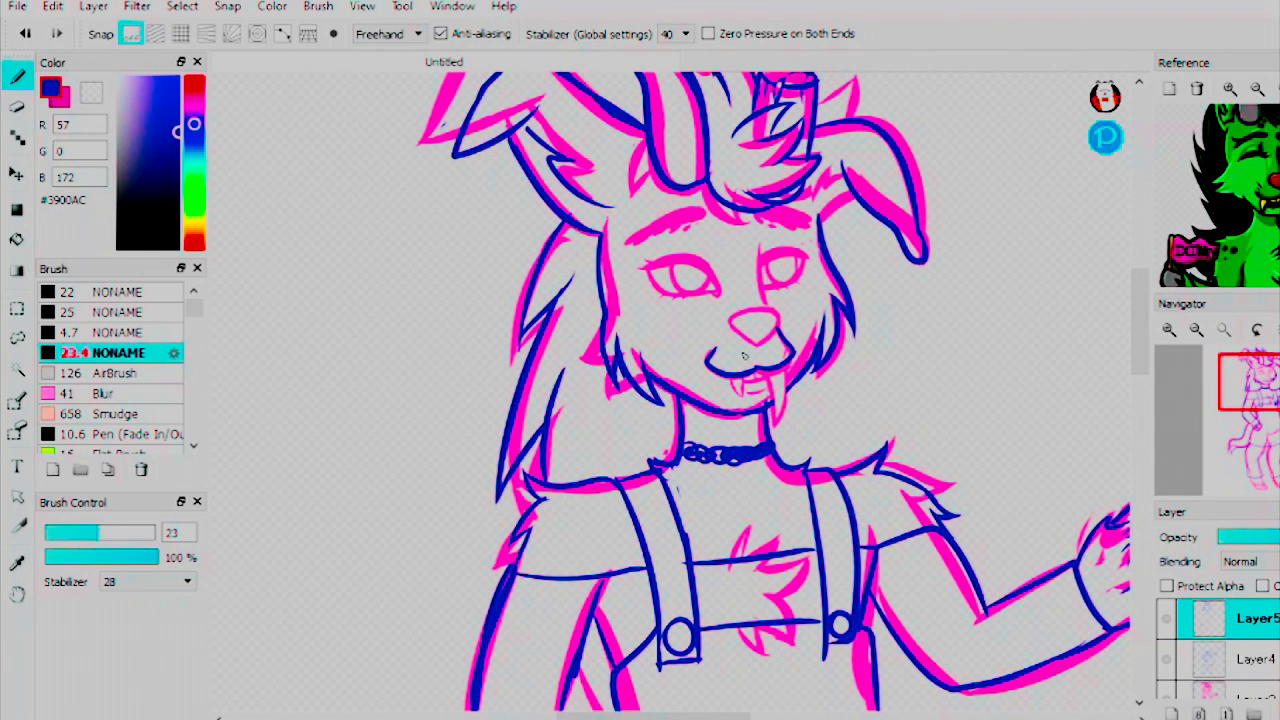
# Step: Draw the nose, the muzzle bridge line and the fangs below the mouth in blue
pyautogui.scroll(-5, 744, 355)
pyautogui.scroll(5, 744, 355)
pyautogui.moveTo(786, 424); pyautogui.dragTo(815, 462)
pyautogui.moveTo(870, 408)
pyautogui.mouseDown()
pyautogui.moveTo(818, 450)
pyautogui.moveTo(880, 512)
pyautogui.mouseUp()
pyautogui.hotkey('ctrl', 'z')
pyautogui.moveTo(800, 300)
pyautogui.mouseDown()
pyautogui.moveTo(880, 320)
pyautogui.moveTo(858, 325)
pyautogui.moveTo(850, 430)
pyautogui.moveTo(795, 575)
pyautogui.mouseUp()
# Step: Fill in both thick, tufted eyebrows in blue
pyautogui.moveTo(470, 365); pyautogui.dragTo(630, 312)
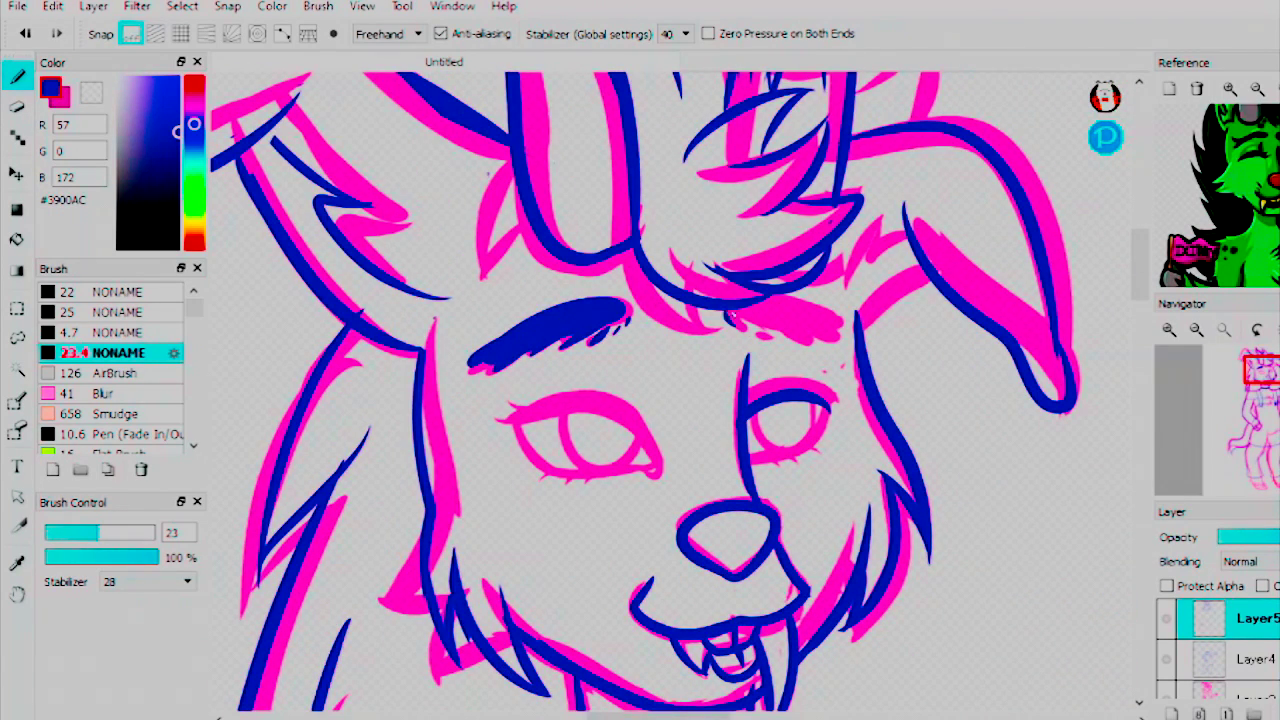
pyautogui.moveTo(728, 318); pyautogui.dragTo(850, 332)
pyautogui.moveTo(740, 342); pyautogui.dragTo(796, 326)
# Step: Draw the eye beside the muzzle bridge in blue with an iris, heavy upper lid and lashes
pyautogui.moveTo(750, 405)
pyautogui.mouseDown()
pyautogui.moveTo(828, 414)
pyautogui.moveTo(858, 392)
pyautogui.moveTo(838, 428)
pyautogui.moveTo(786, 462)
pyautogui.moveTo(826, 452)
pyautogui.mouseUp()
pyautogui.hotkey('ctrl', 'z')
pyautogui.hotkey('ctrl', 'z')
pyautogui.moveTo(822, 392); pyautogui.dragTo(846, 372)
pyautogui.moveTo(798, 462); pyautogui.dragTo(834, 424)
pyautogui.moveTo(750, 398)
pyautogui.mouseDown()
pyautogui.moveTo(828, 380)
pyautogui.moveTo(856, 394)
pyautogui.mouseUp()
pyautogui.hotkey('ctrl', 'z')
# Step: Draw the upper and lower lids and the lashes of the wider eye in blue
pyautogui.moveTo(498, 420)
pyautogui.mouseDown()
pyautogui.moveTo(586, 414)
pyautogui.moveTo(658, 470)
pyautogui.mouseUp()
pyautogui.moveTo(522, 476); pyautogui.dragTo(648, 472)
pyautogui.moveTo(566, 420); pyautogui.dragTo(580, 468)
pyautogui.moveTo(610, 402); pyautogui.dragTo(656, 440)
pyautogui.moveTo(836, 440); pyautogui.dragTo(856, 430)
pyautogui.moveTo(498, 426); pyautogui.dragTo(528, 412)
pyautogui.hotkey('ctrl', 'z')
pyautogui.moveTo(534, 462)
pyautogui.mouseDown()
pyautogui.moveTo(586, 480)
pyautogui.moveTo(566, 480)
pyautogui.mouseUp()
# Step: Rework the wider eye's iris and outer lashes in blue, undoing the unwanted strokes
pyautogui.moveTo(596, 414); pyautogui.dragTo(582, 466)
pyautogui.moveTo(624, 420); pyautogui.dragTo(636, 464)
pyautogui.moveTo(582, 432); pyautogui.dragTo(624, 414)
pyautogui.hotkey('ctrl', 'z')
pyautogui.moveTo(540, 432); pyautogui.dragTo(642, 420)
pyautogui.hotkey('ctrl', 'z')
pyautogui.hotkey('ctrl', 'z')
pyautogui.hotkey('ctrl', 'z')
pyautogui.moveTo(522, 428)
pyautogui.mouseDown()
pyautogui.moveTo(594, 402)
pyautogui.moveTo(546, 436)
pyautogui.moveTo(564, 416)
pyautogui.moveTo(640, 462)
pyautogui.mouseUp()
pyautogui.hotkey('ctrl', 'z')
pyautogui.moveTo(508, 446); pyautogui.dragTo(534, 440)
pyautogui.moveTo(552, 440)
pyautogui.mouseDown()
pyautogui.moveTo(561, 469)
pyautogui.moveTo(630, 462)
pyautogui.mouseUp()
pyautogui.hotkey('ctrl', 'z')
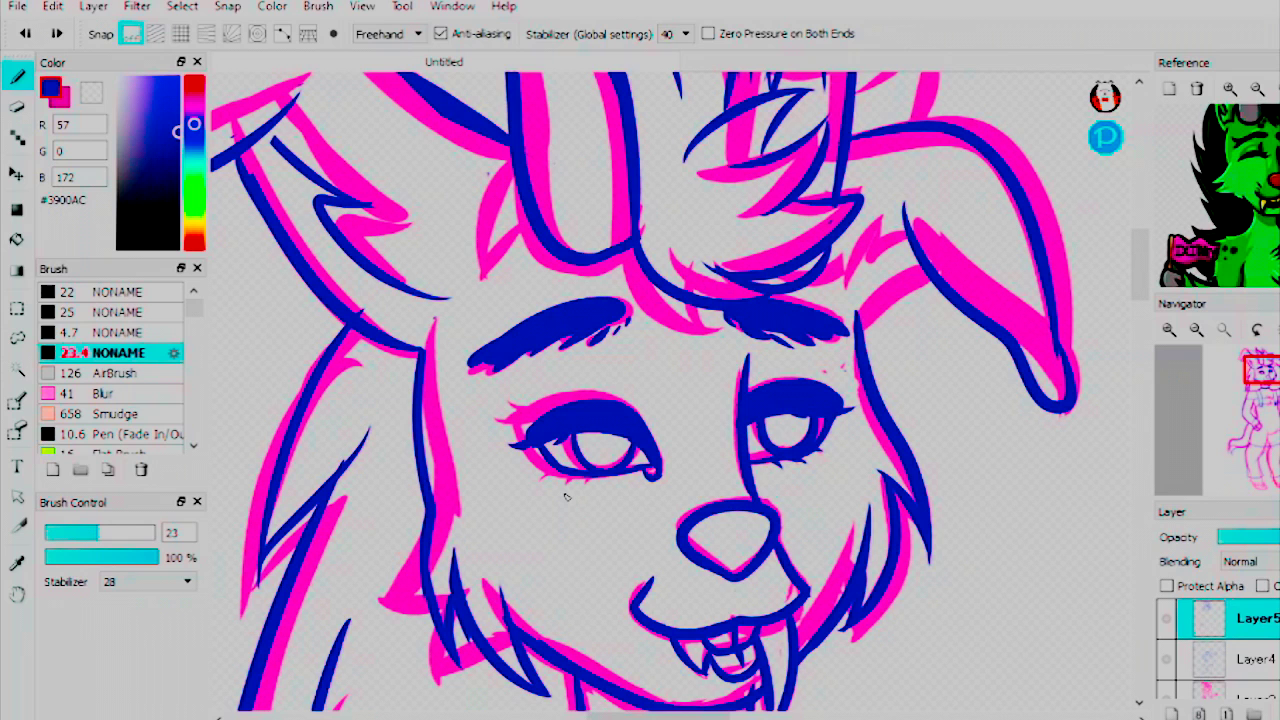
# Step: Add inner fur and a base line to the ear next to the horn, and outline both furry feet in blue
pyautogui.moveTo(868, 350)
pyautogui.mouseDown()
pyautogui.moveTo(935, 290)
pyautogui.moveTo(855, 303)
pyautogui.moveTo(868, 296)
pyautogui.mouseUp()
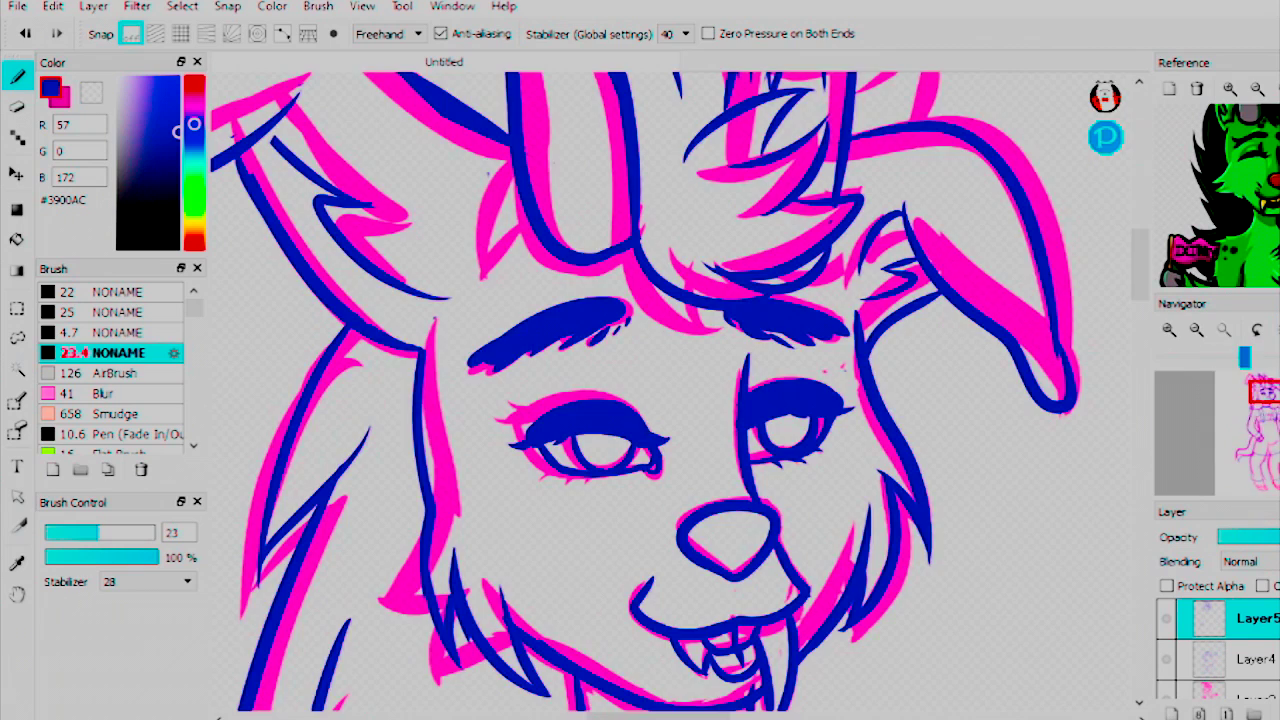
pyautogui.scroll(-15, 680, 400)
pyautogui.moveTo(455, 365); pyautogui.dragTo(500, 440)
pyautogui.moveTo(560, 380)
pyautogui.mouseDown()
pyautogui.moveTo(573, 359)
pyautogui.moveTo(632, 416)
pyautogui.mouseUp()
pyautogui.moveTo(505, 452); pyautogui.dragTo(625, 468)
pyautogui.moveTo(625, 420); pyautogui.dragTo(645, 462)
pyautogui.moveTo(703, 342)
pyautogui.mouseDown()
pyautogui.moveTo(735, 405)
pyautogui.moveTo(865, 382)
pyautogui.mouseUp()
pyautogui.moveTo(818, 300)
pyautogui.mouseDown()
pyautogui.moveTo(885, 445)
pyautogui.moveTo(742, 430)
pyautogui.mouseUp()
pyautogui.moveTo(838, 410); pyautogui.dragTo(830, 448)
pyautogui.scroll(15, 643, 291)
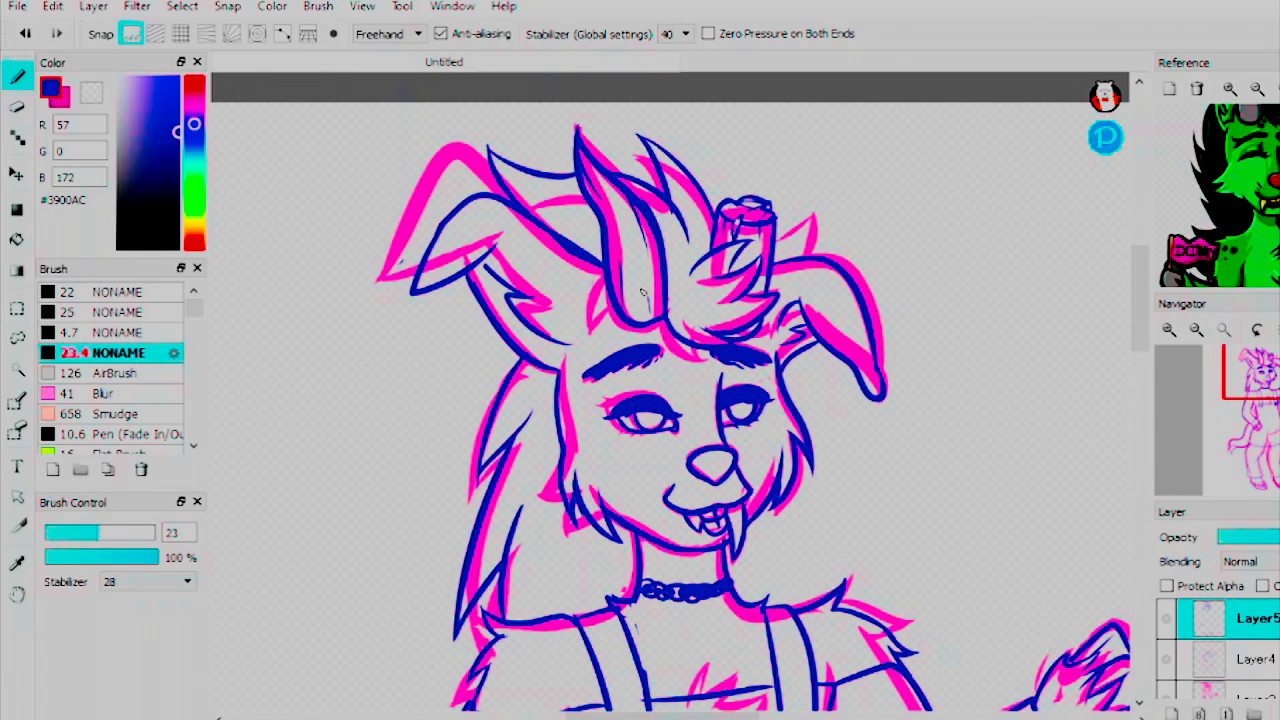
# Step: On a new Layer6, ink the lowered arm's shoulder sleeve and the adjoining chest strap in black (#000000)
pyautogui.scroll(-3, 1236, 418)
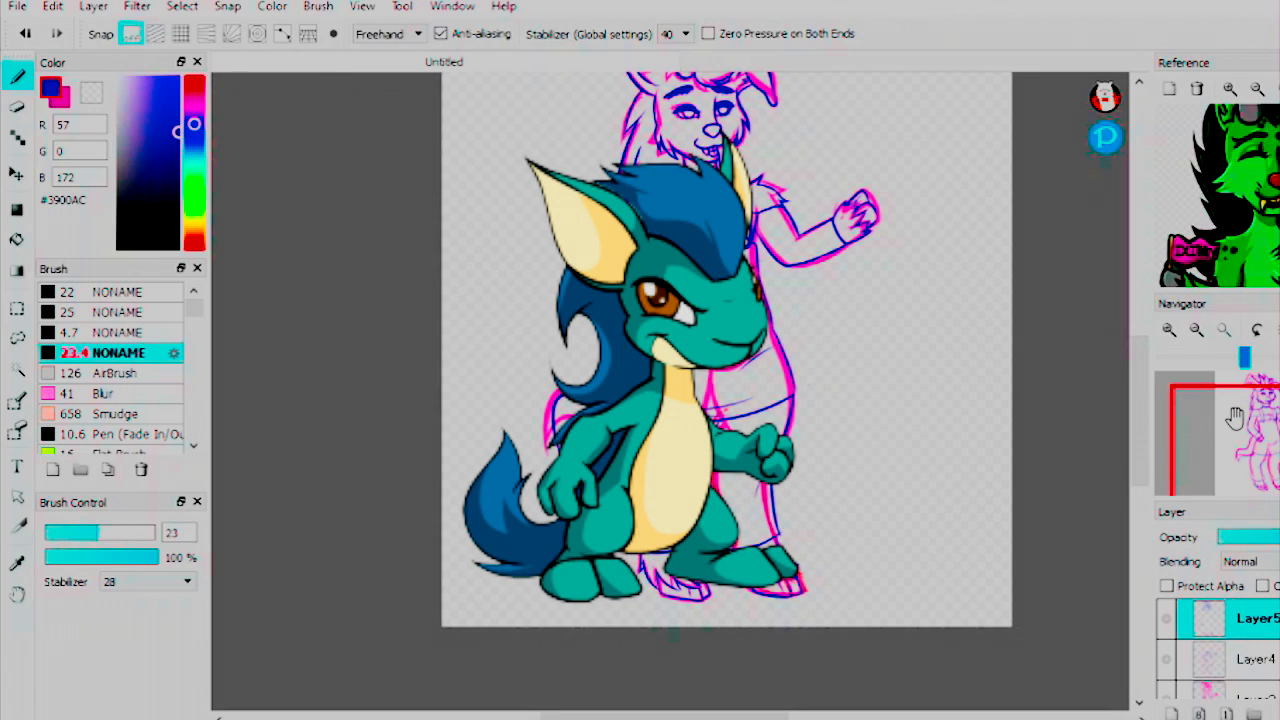
pyautogui.scroll(2, 1236, 418)
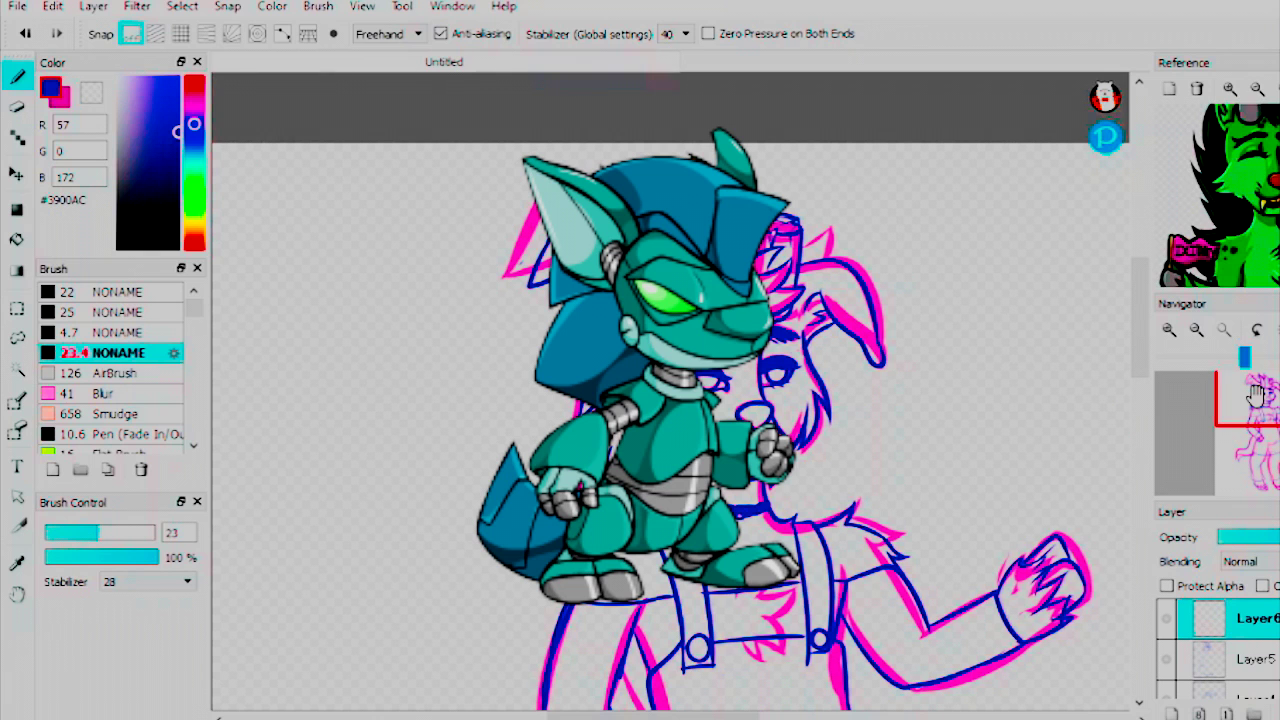
pyautogui.scroll(2, 1257, 395)
pyautogui.moveTo(557, 428); pyautogui.dragTo(528, 271)
pyautogui.moveTo(286, 263); pyautogui.dragTo(543, 251)
pyautogui.moveTo(355, 345)
pyautogui.mouseDown()
pyautogui.moveTo(310, 440)
pyautogui.moveTo(510, 455)
pyautogui.mouseUp()
pyautogui.moveTo(470, 318); pyautogui.dragTo(529, 600)
pyautogui.moveTo(588, 563); pyautogui.dragTo(590, 598)
# Step: Ink the garment's armhole, the bib's lower edge and the second chest strap in black
pyautogui.moveTo(560, 192); pyautogui.dragTo(512, 298)
pyautogui.moveTo(588, 576); pyautogui.dragTo(535, 588)
pyautogui.moveTo(560, 545); pyautogui.dragTo(445, 576)
pyautogui.moveTo(735, 505); pyautogui.dragTo(780, 495)
pyautogui.moveTo(850, 418); pyautogui.dragTo(862, 640)
pyautogui.moveTo(760, 380); pyautogui.dragTo(778, 578)
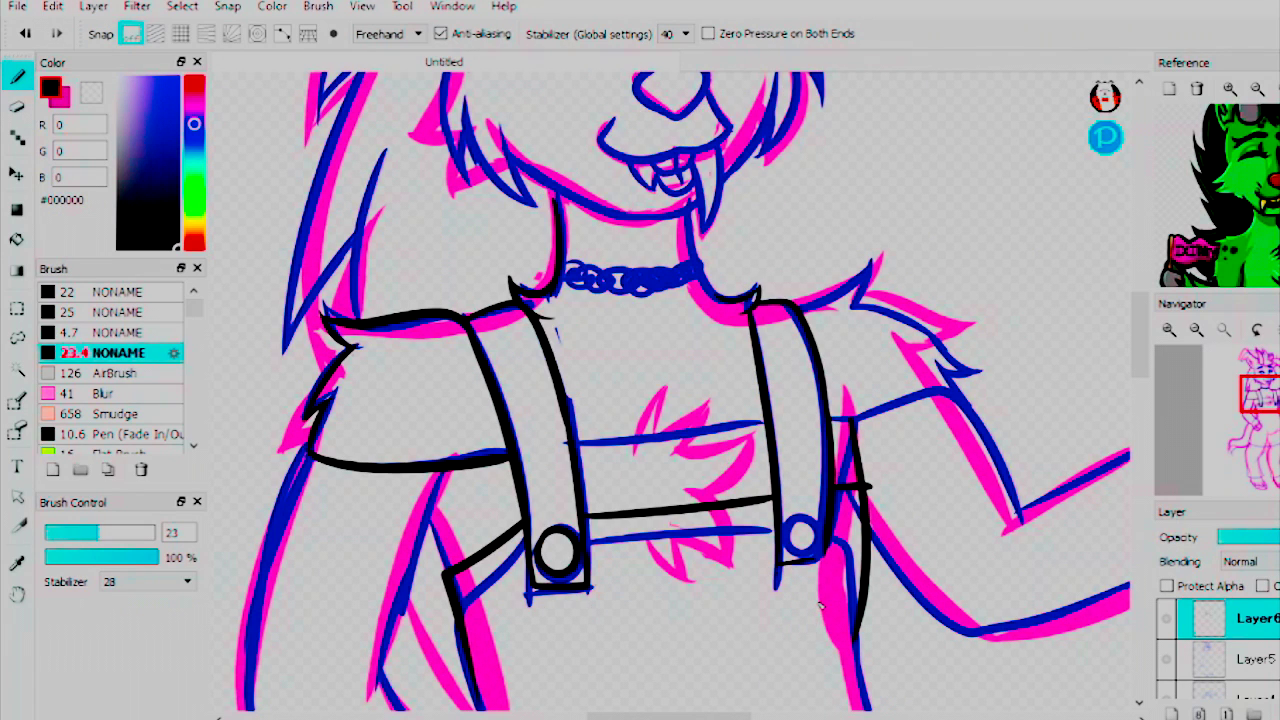
# Step: Ink the other side of the neck, the bib's upper edge and the raised arm's sleeve hem in black
pyautogui.moveTo(688, 208)
pyautogui.mouseDown()
pyautogui.moveTo(716, 306)
pyautogui.moveTo(824, 310)
pyautogui.mouseUp()
pyautogui.moveTo(638, 420); pyautogui.dragTo(1018, 366)
pyautogui.moveTo(922, 414); pyautogui.dragTo(932, 560)
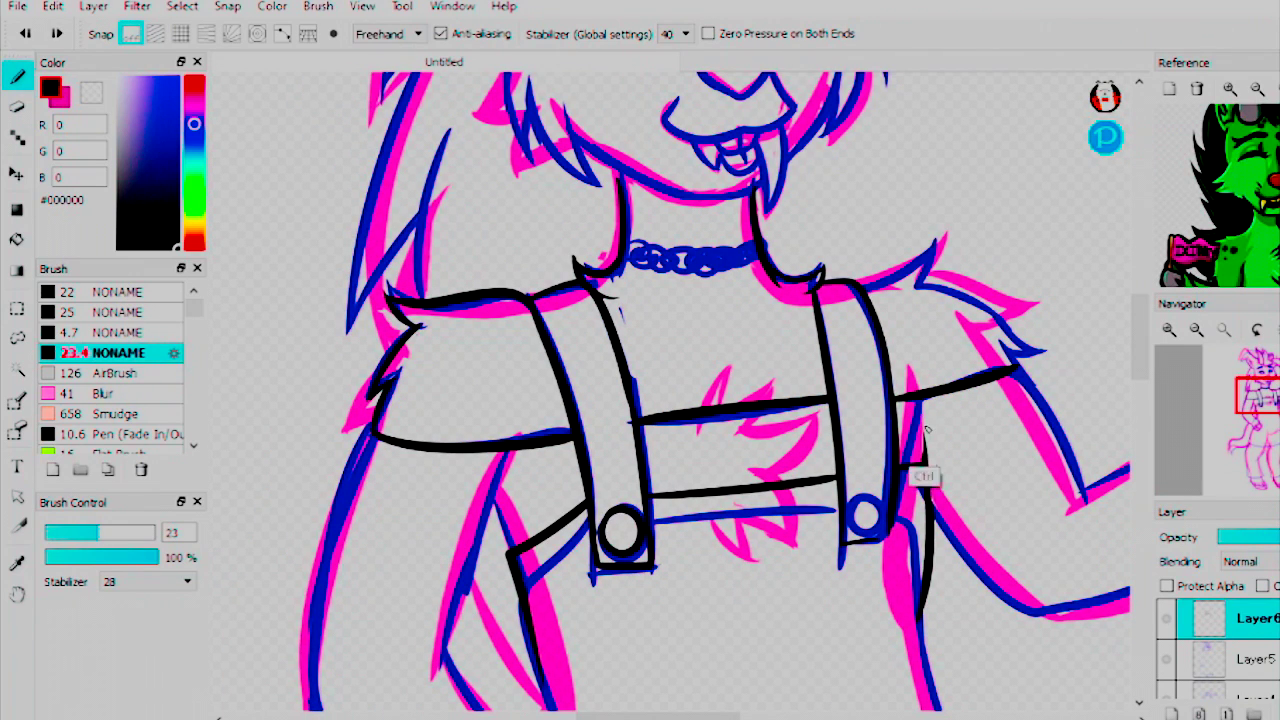
# Step: Ink the lowered arm's inner edge and both edges of the raised upper arm in black
pyautogui.moveTo(496, 502); pyautogui.dragTo(446, 658)
pyautogui.moveTo(1004, 368); pyautogui.dragTo(1084, 496)
pyautogui.moveTo(936, 494); pyautogui.dragTo(1096, 604)
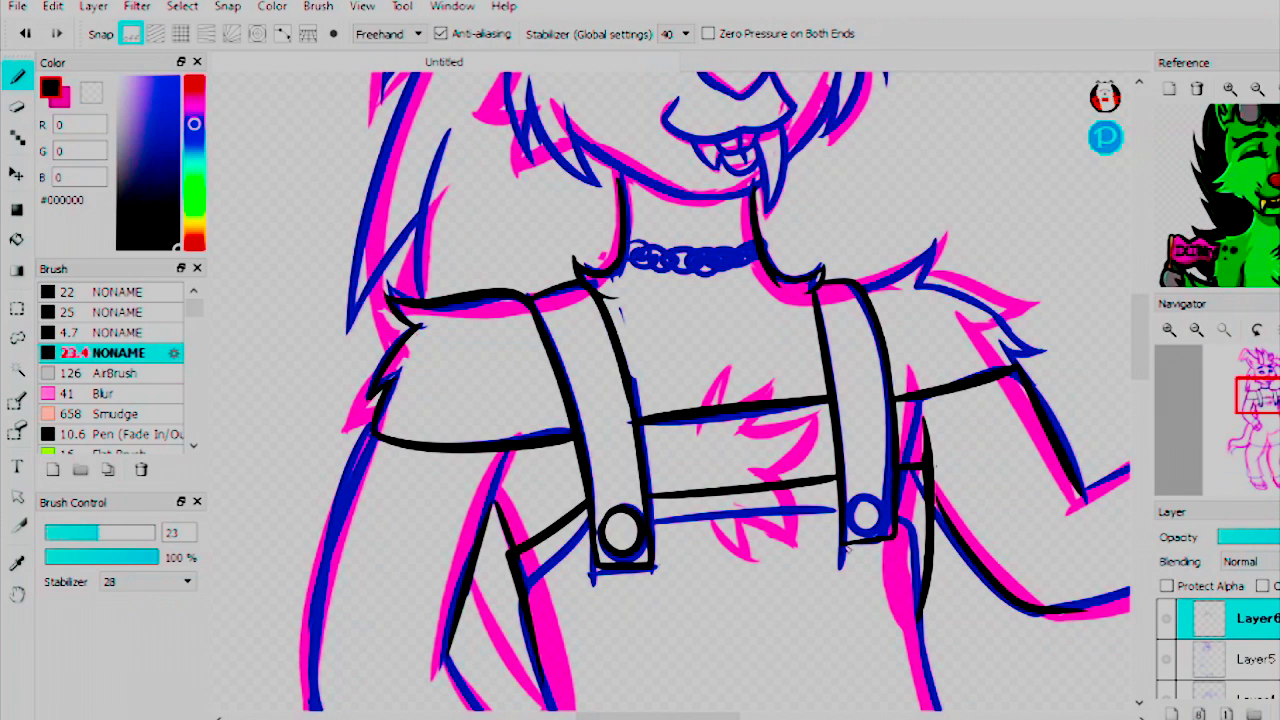
# Step: Ink the face sides, jaw and jagged cheek fur in black
pyautogui.scroll(5, 700, 400)
pyautogui.moveTo(775, 425)
pyautogui.mouseDown()
pyautogui.moveTo(805, 335)
pyautogui.moveTo(815, 178)
pyautogui.mouseUp()
pyautogui.moveTo(857, 345); pyautogui.dragTo(860, 352)
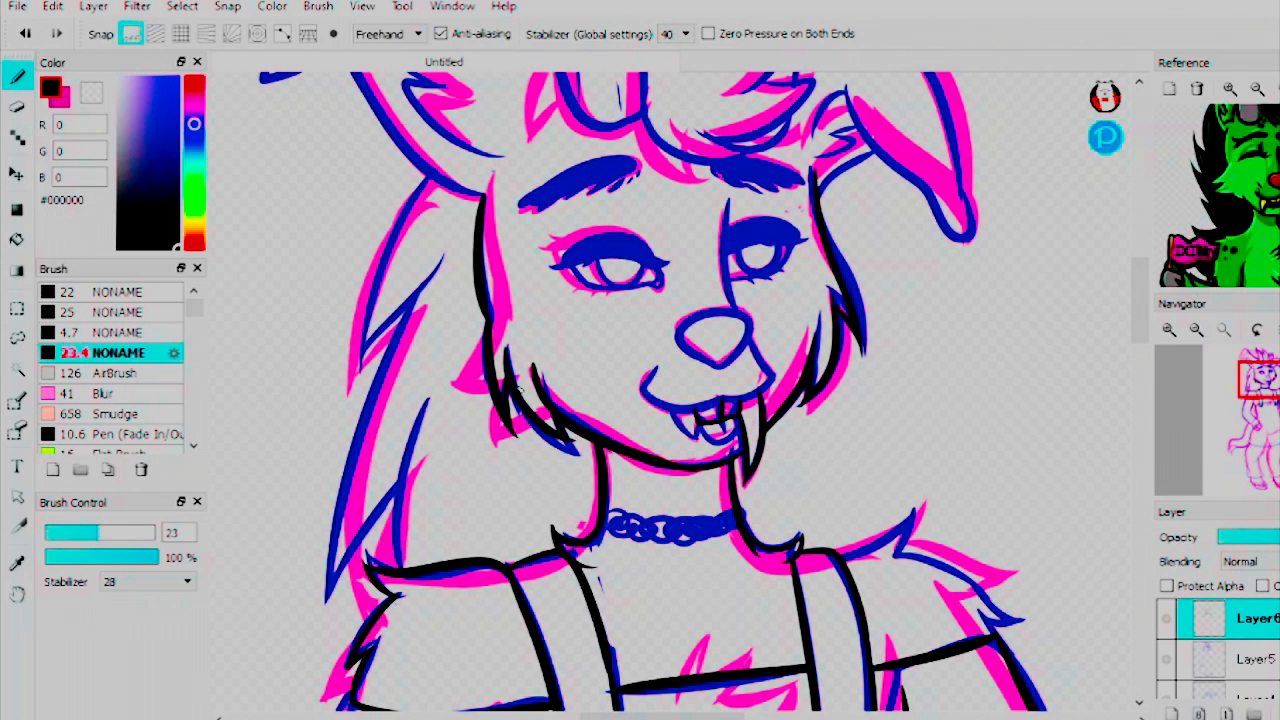
# Step: Ink the mouth line and the nose in black
pyautogui.moveTo(678, 404)
pyautogui.mouseDown()
pyautogui.moveTo(702, 438)
pyautogui.moveTo(778, 340)
pyautogui.mouseUp()
pyautogui.moveTo(648, 366); pyautogui.dragTo(704, 408)
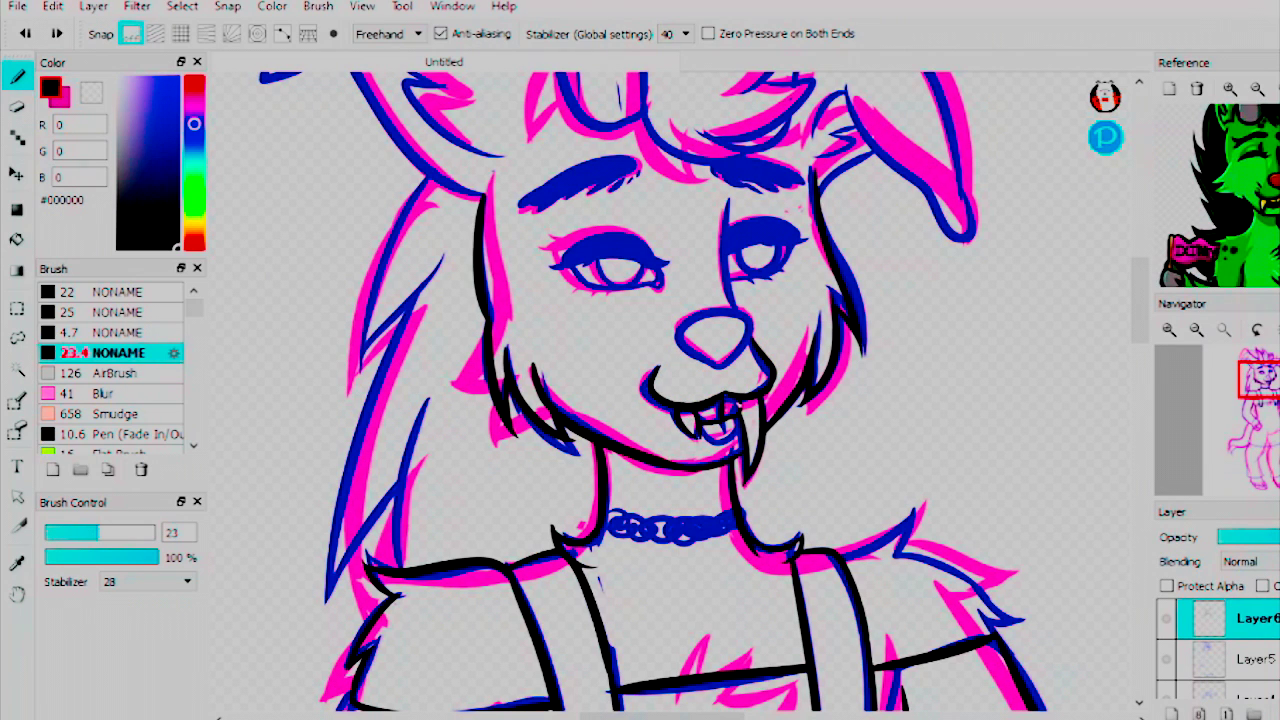
pyautogui.moveTo(682, 320); pyautogui.dragTo(728, 371)
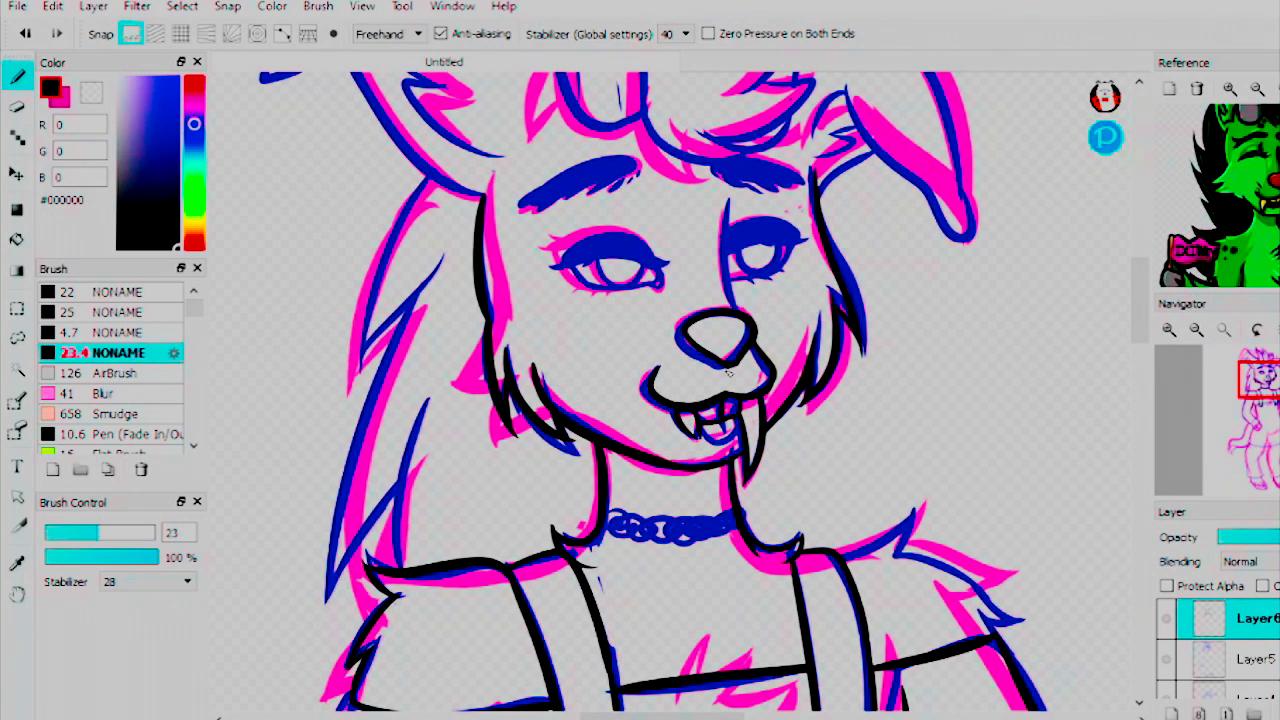
# Step: Ink the muzzle bridge line and both eyes with heavy upper lids in black
pyautogui.moveTo(728, 198); pyautogui.dragTo(722, 308)
pyautogui.moveTo(730, 240)
pyautogui.mouseDown()
pyautogui.moveTo(814, 244)
pyautogui.moveTo(758, 290)
pyautogui.moveTo(760, 316)
pyautogui.moveTo(746, 300)
pyautogui.mouseUp()
pyautogui.moveTo(664, 280)
pyautogui.mouseDown()
pyautogui.moveTo(566, 256)
pyautogui.moveTo(654, 240)
pyautogui.mouseUp()
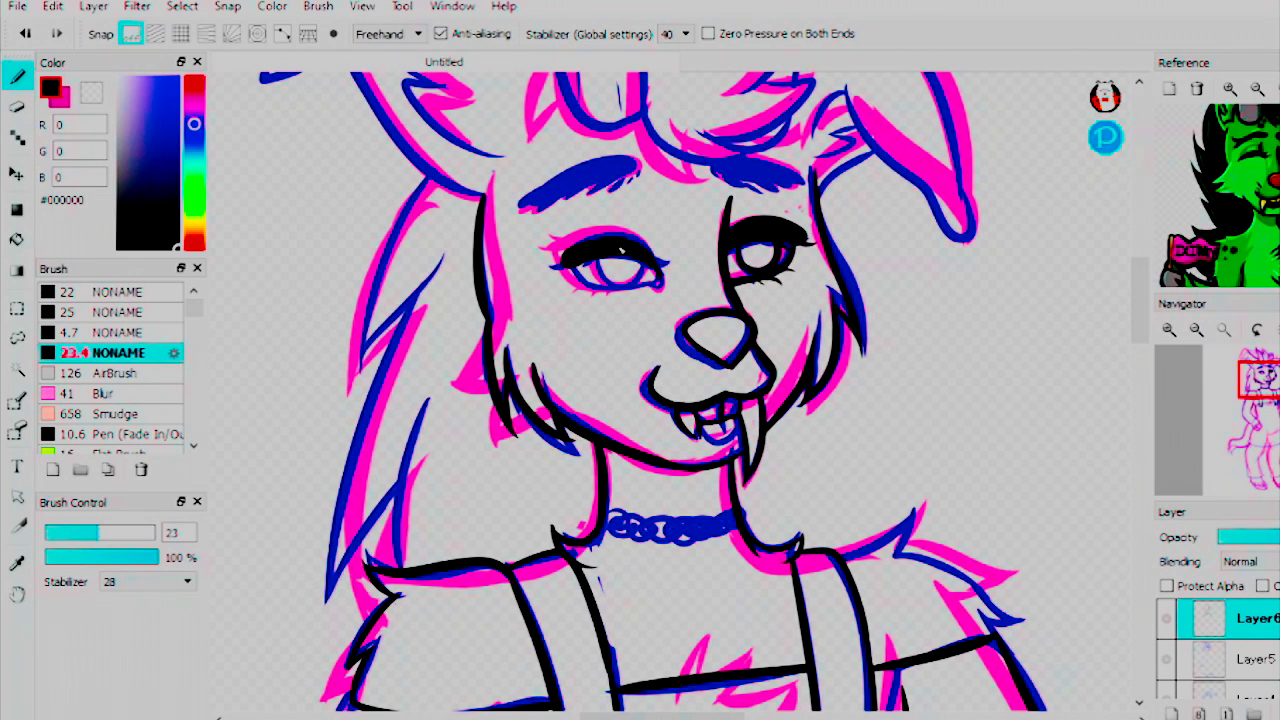
pyautogui.moveTo(562, 277)
pyautogui.mouseDown()
pyautogui.moveTo(658, 296)
pyautogui.moveTo(641, 244)
pyautogui.mouseUp()
pyautogui.hotkey('ctrl', 'z')
pyautogui.moveTo(600, 282); pyautogui.dragTo(640, 246)
pyautogui.hotkey('ctrl', 'z')
pyautogui.hotkey('ctrl', 'y')
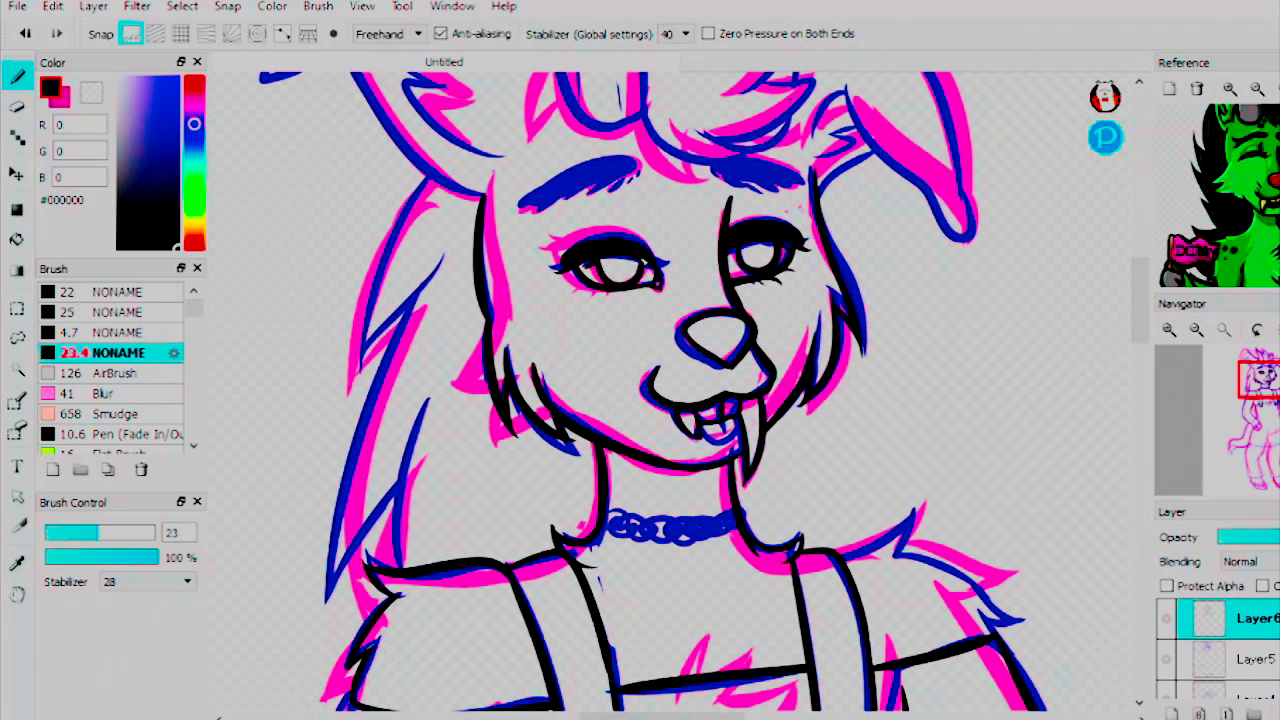
# Step: Select the inked wider eye and adjust it with Transform, then undo the last change
pyautogui.press('m')
pyautogui.moveTo(512, 191); pyautogui.dragTo(668, 296)
pyautogui.hotkey('ctrl', 't')
pyautogui.press('Return')
pyautogui.press('b')
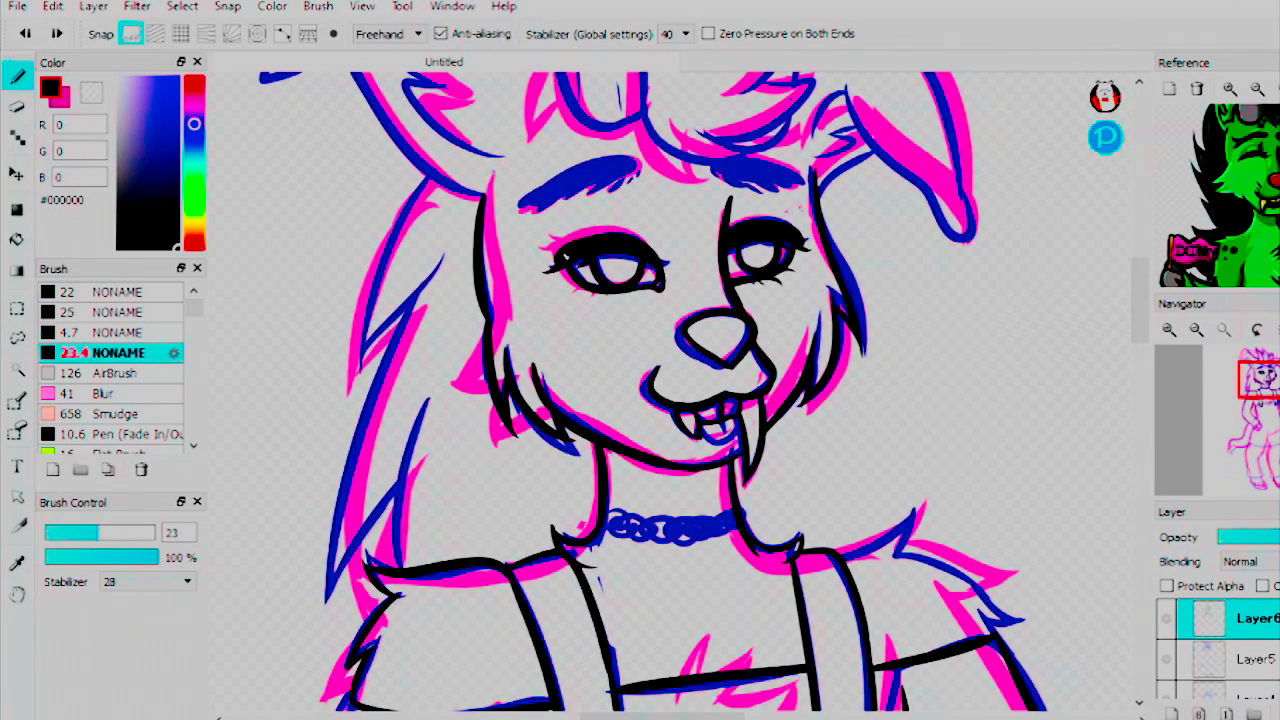
pyautogui.hotkey('ctrl', 'z')
# Step: Ink the outlines and inner fur of both folded ears in black
pyautogui.scroll(-3, 675, 612)
pyautogui.scroll(3, 951, 351)
pyautogui.moveTo(464, 218)
pyautogui.mouseDown()
pyautogui.moveTo(546, 270)
pyautogui.moveTo(568, 318)
pyautogui.mouseUp()
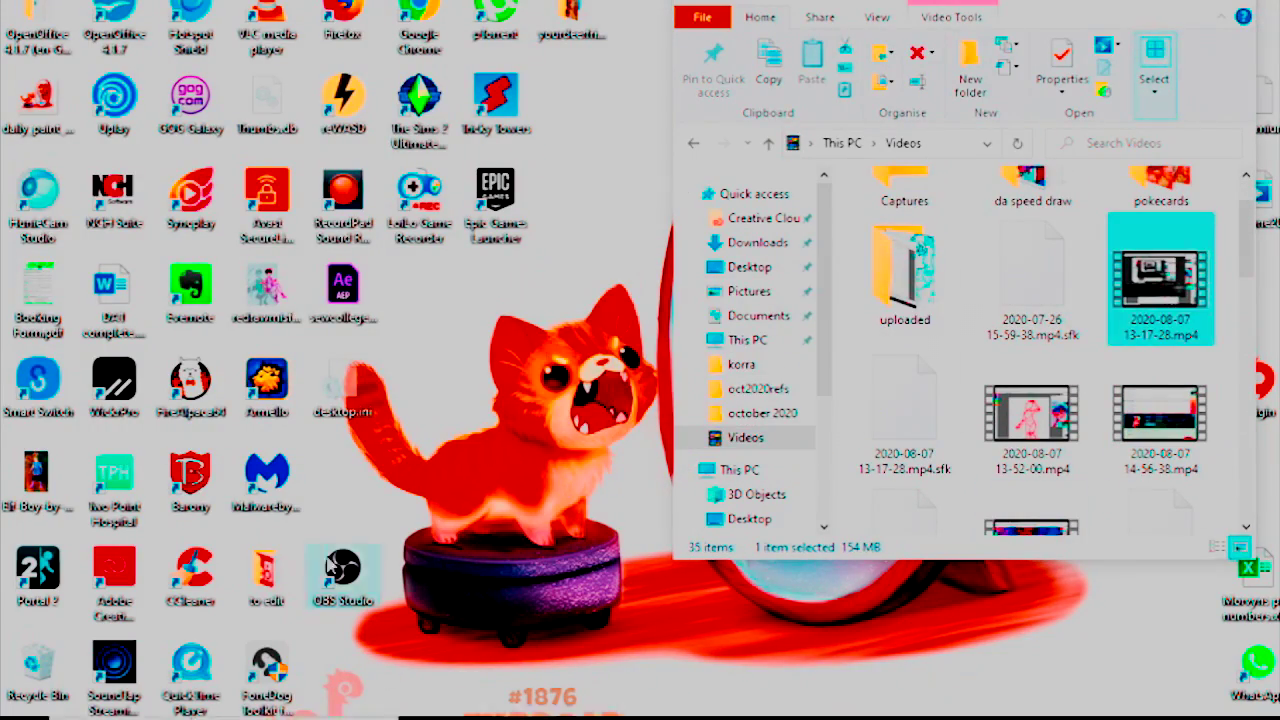
# Step: Ink the tall horn with its grain lines and the hair strands beside it in black
pyautogui.click(1210, 715)
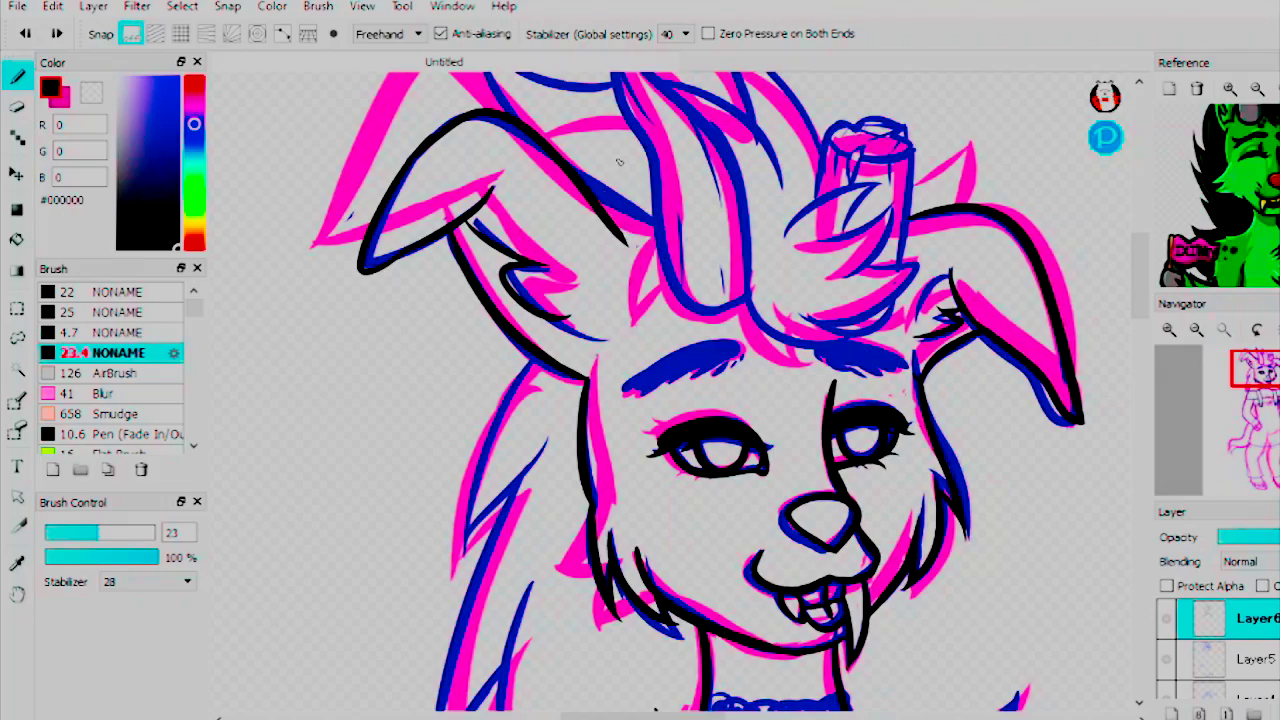
pyautogui.scroll(-3, 551, 340)
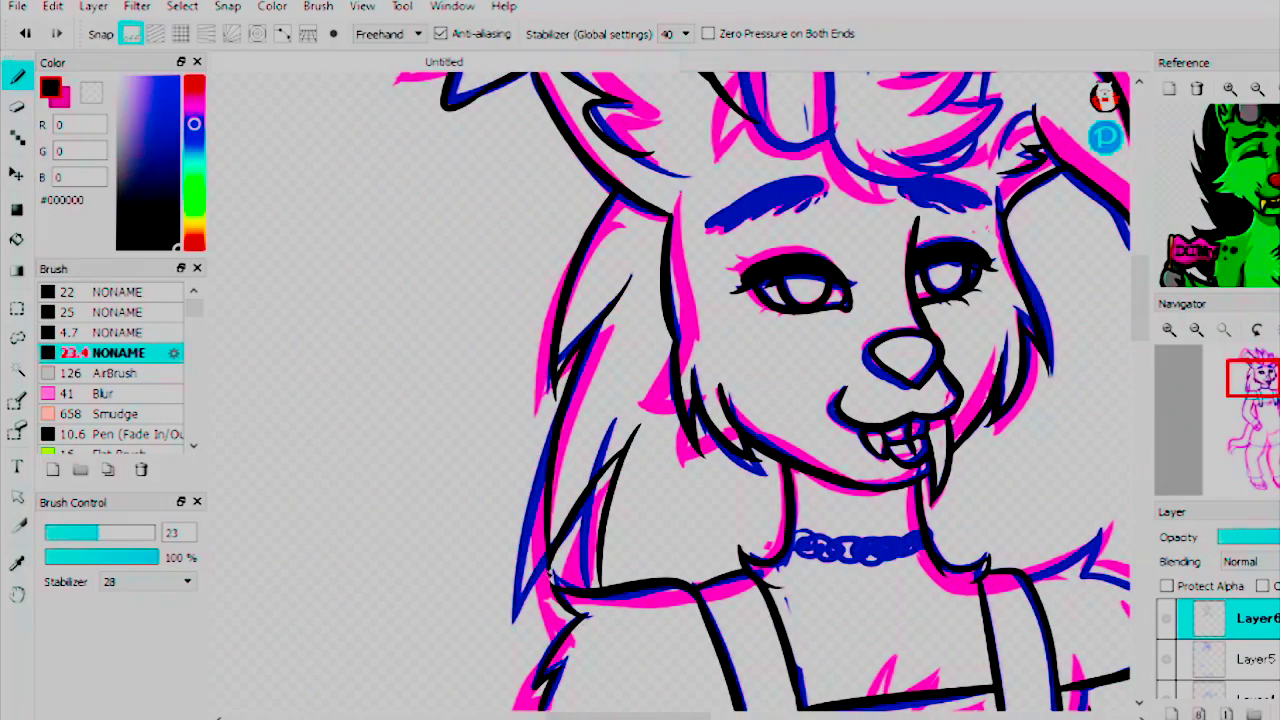
pyautogui.click(1262, 383)
pyautogui.moveTo(1262, 383); pyautogui.dragTo(1255, 360)
pyautogui.moveTo(440, 153); pyautogui.dragTo(578, 215)
pyautogui.moveTo(446, 180); pyautogui.dragTo(478, 240)
pyautogui.moveTo(576, 130)
pyautogui.mouseDown()
pyautogui.moveTo(627, 318)
pyautogui.moveTo(636, 410)
pyautogui.mouseUp()
pyautogui.moveTo(585, 178); pyautogui.dragTo(650, 372)
pyautogui.moveTo(606, 206); pyautogui.dragTo(636, 302)
pyautogui.moveTo(640, 150)
pyautogui.mouseDown()
pyautogui.moveTo(785, 288)
pyautogui.moveTo(754, 362)
pyautogui.mouseUp()
# Step: Ink the pointed hair tufts that fall over the forehead in black, redoing the lowest strands
pyautogui.moveTo(860, 325); pyautogui.dragTo(785, 415)
pyautogui.moveTo(882, 392); pyautogui.dragTo(762, 455)
pyautogui.moveTo(815, 420); pyautogui.dragTo(712, 480)
pyautogui.moveTo(878, 436); pyautogui.dragTo(806, 472)
pyautogui.hotkey('ctrl', 'z')
pyautogui.hotkey('ctrl', 'z')
pyautogui.moveTo(762, 432); pyautogui.dragTo(740, 482)
pyautogui.moveTo(858, 462)
pyautogui.mouseDown()
pyautogui.moveTo(754, 484)
pyautogui.moveTo(804, 474)
pyautogui.mouseUp()
# Step: Ink the broken horn stump with its jagged top and the hair strands around it in black
pyautogui.moveTo(792, 272)
pyautogui.mouseDown()
pyautogui.moveTo(786, 318)
pyautogui.moveTo(828, 248)
pyautogui.moveTo(872, 262)
pyautogui.moveTo(826, 284)
pyautogui.moveTo(876, 268)
pyautogui.moveTo(836, 272)
pyautogui.mouseUp()
pyautogui.hotkey('ctrl', 'z')
pyautogui.moveTo(820, 248)
pyautogui.mouseDown()
pyautogui.moveTo(830, 266)
pyautogui.moveTo(860, 252)
pyautogui.moveTo(838, 272)
pyautogui.mouseUp()
pyautogui.moveTo(870, 274)
pyautogui.mouseDown()
pyautogui.moveTo(874, 392)
pyautogui.moveTo(858, 318)
pyautogui.mouseUp()
pyautogui.hotkey('ctrl', 'z')
pyautogui.moveTo(795, 280)
pyautogui.mouseDown()
pyautogui.moveTo(795, 310)
pyautogui.moveTo(829, 350)
pyautogui.mouseUp()
pyautogui.moveTo(874, 416)
pyautogui.mouseDown()
pyautogui.moveTo(830, 452)
pyautogui.moveTo(866, 454)
pyautogui.mouseUp()
pyautogui.moveTo(868, 198)
pyautogui.mouseDown()
pyautogui.moveTo(918, 324)
pyautogui.moveTo(880, 276)
pyautogui.mouseUp()
pyautogui.hotkey('ctrl', 'z')
pyautogui.moveTo(640, 150); pyautogui.dragTo(792, 192)
pyautogui.hotkey('ctrl', 'z')
pyautogui.hotkey('ctrl', 'z')
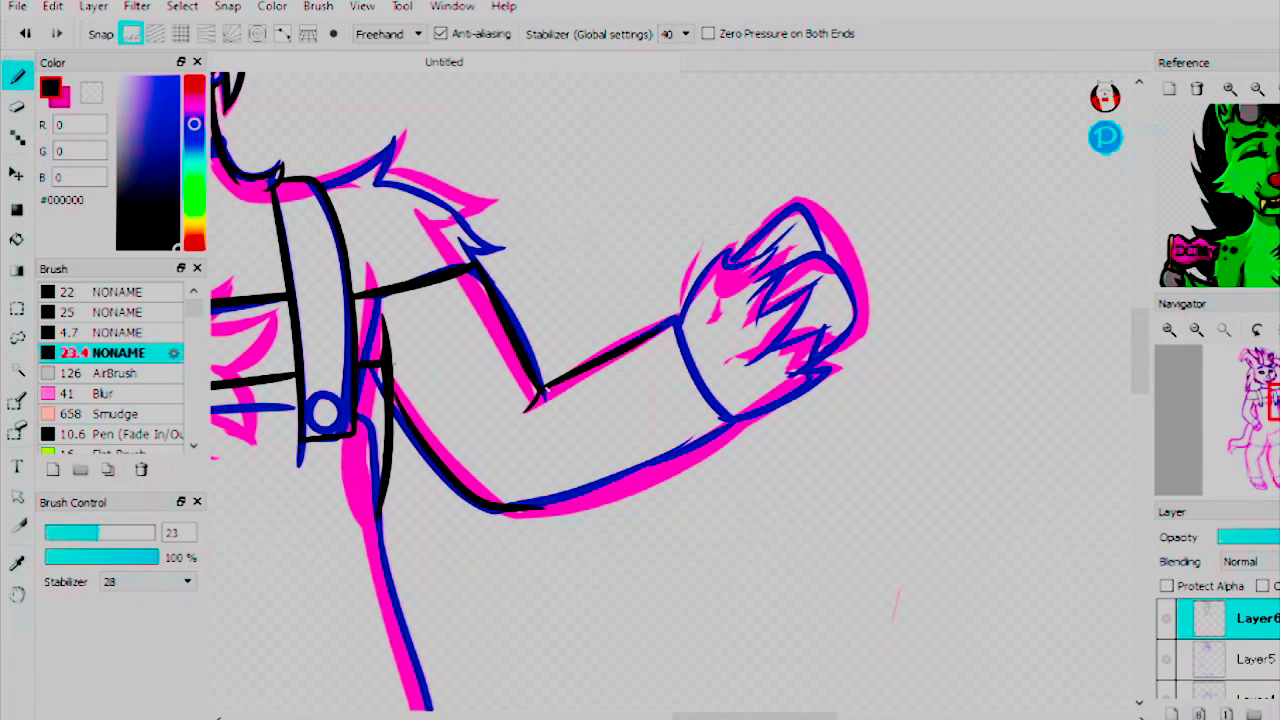
# Step: Ink the raised forearm's underside, the wrist line and the fist with its jagged fur in black
pyautogui.moveTo(735, 420); pyautogui.dragTo(520, 508)
pyautogui.moveTo(678, 318); pyautogui.dragTo(740, 418)
pyautogui.moveTo(693, 327)
pyautogui.mouseDown()
pyautogui.moveTo(805, 300)
pyautogui.moveTo(850, 372)
pyautogui.mouseUp()
pyautogui.moveTo(728, 262); pyautogui.dragTo(790, 238)
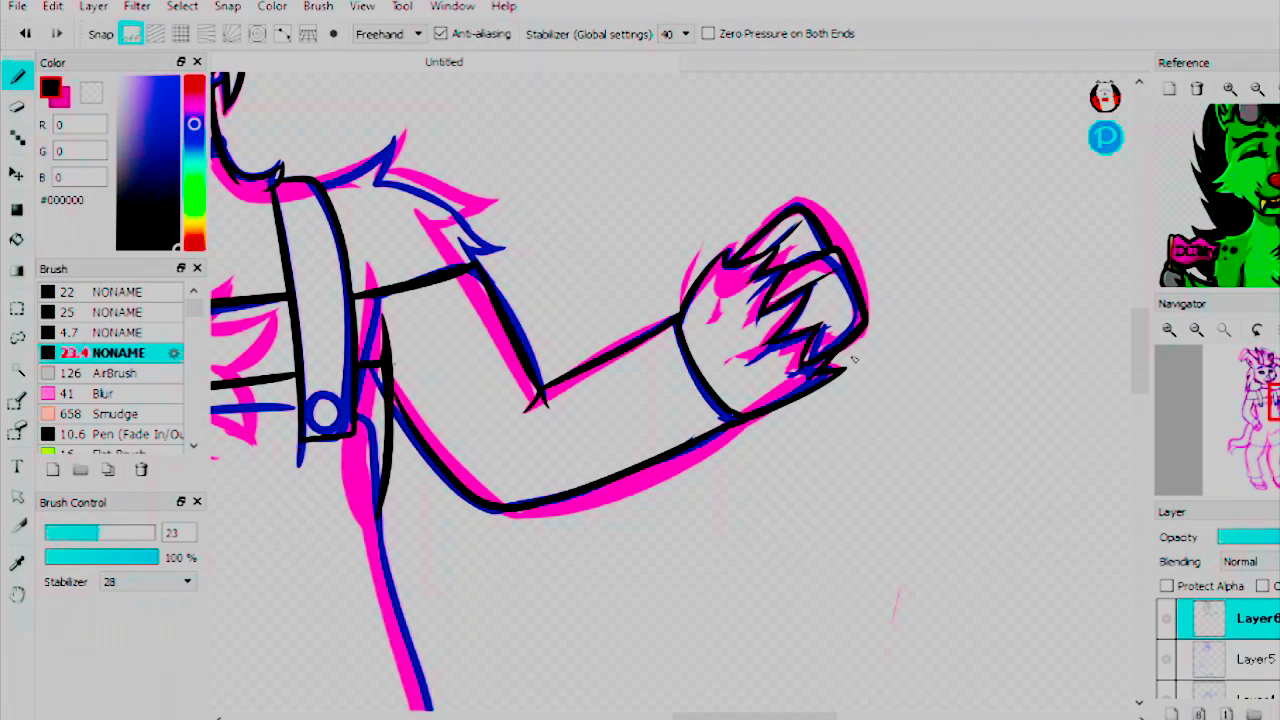
pyautogui.hotkey('ctrl', 'y')
pyautogui.hotkey('ctrl', 'y')
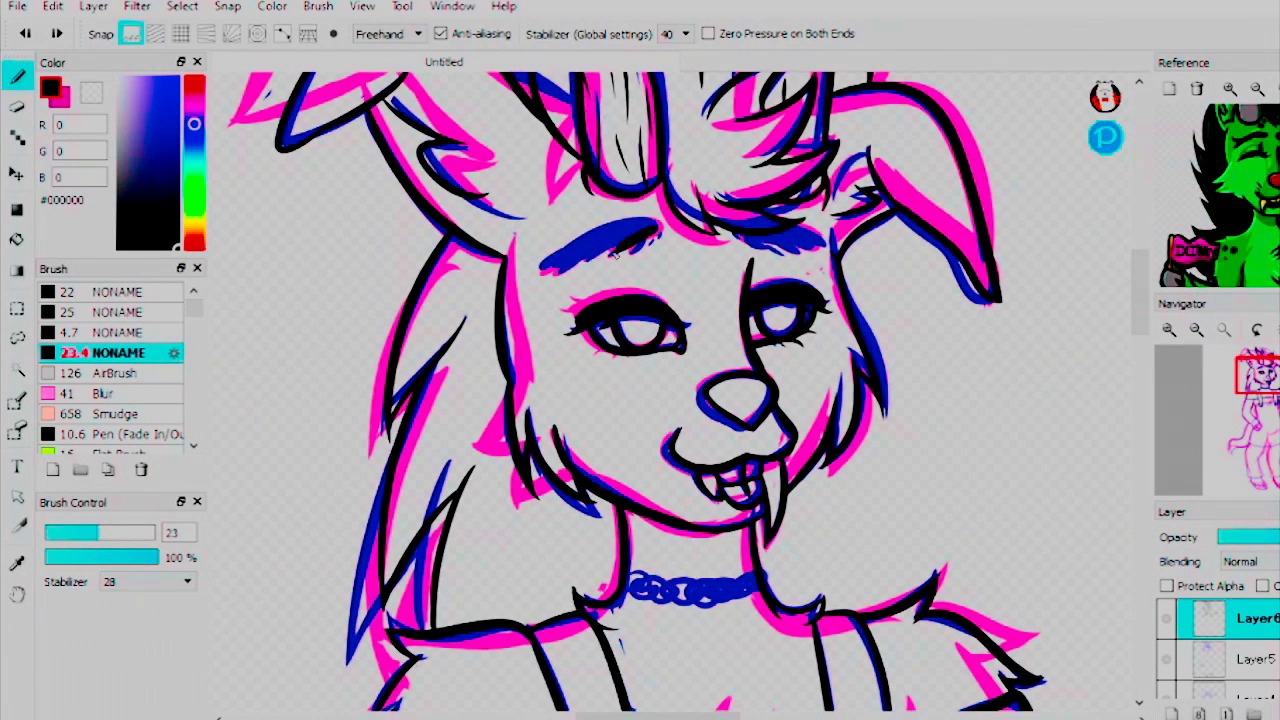
# Step: Ink both thick eyebrows and a round strap button in black
pyautogui.moveTo(655, 228); pyautogui.dragTo(540, 268)
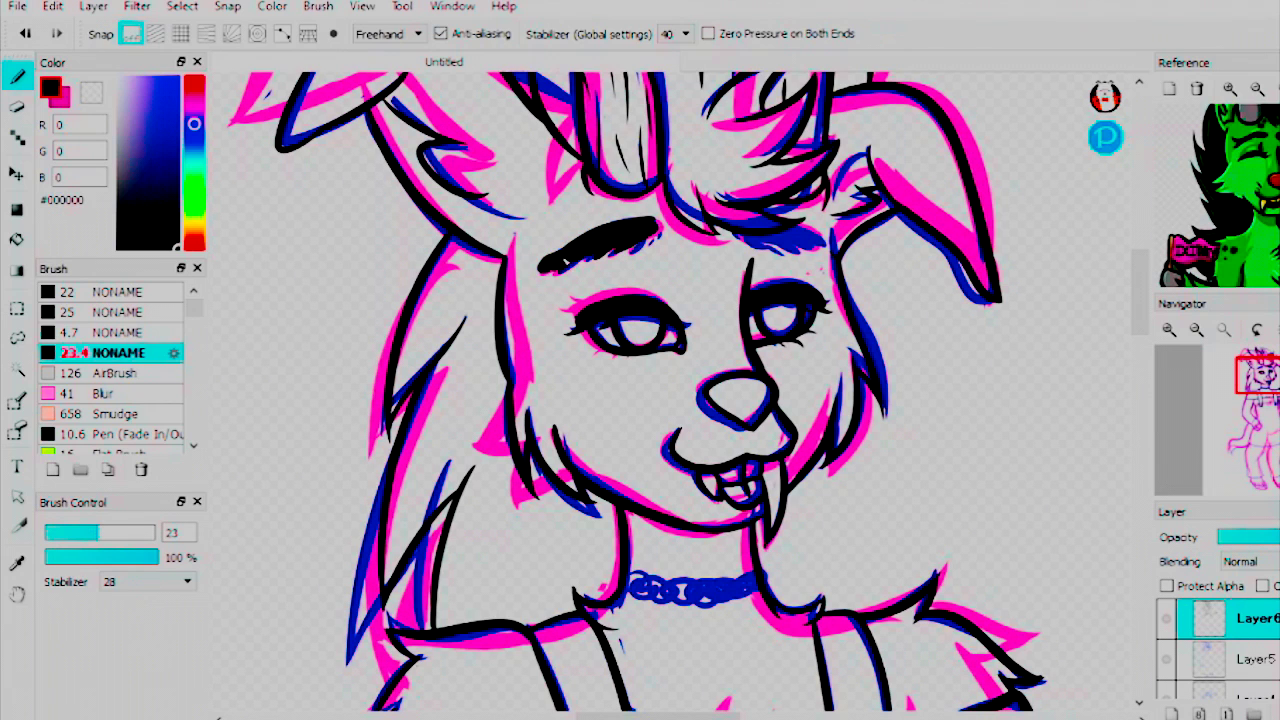
pyautogui.moveTo(796, 238)
pyautogui.mouseDown()
pyautogui.moveTo(735, 248)
pyautogui.moveTo(782, 244)
pyautogui.mouseUp()
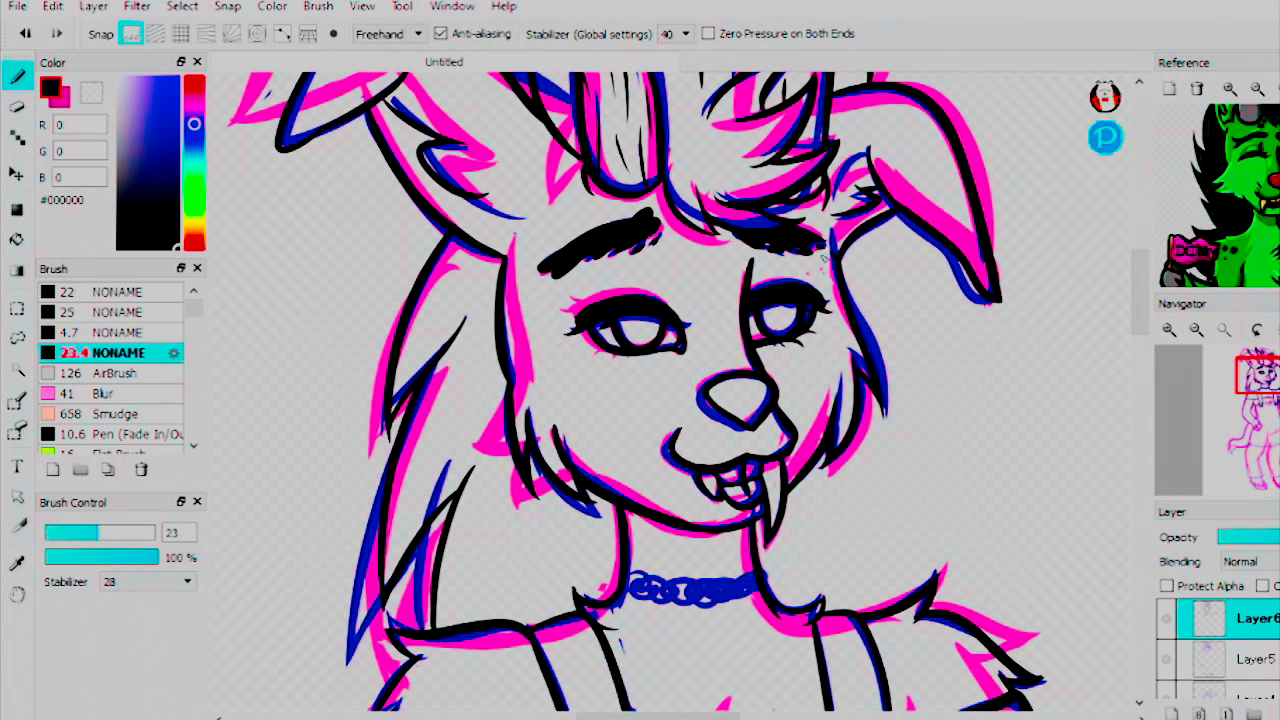
pyautogui.scroll(-3, 680, 390)
pyautogui.moveTo(626, 282)
pyautogui.mouseDown()
pyautogui.moveTo(756, 270)
pyautogui.moveTo(720, 262)
pyautogui.moveTo(668, 300)
pyautogui.mouseUp()
pyautogui.scroll(3, 710, 390)
# Step: Ink the outer and inner outlines and the wrist line of the bent arm in black
pyautogui.scroll(-5, 710, 390)
pyautogui.moveTo(518, 172)
pyautogui.mouseDown()
pyautogui.moveTo(458, 342)
pyautogui.moveTo(478, 532)
pyautogui.mouseUp()
pyautogui.moveTo(396, 100); pyautogui.dragTo(440, 512)
pyautogui.moveTo(340, 292); pyautogui.dragTo(480, 528)
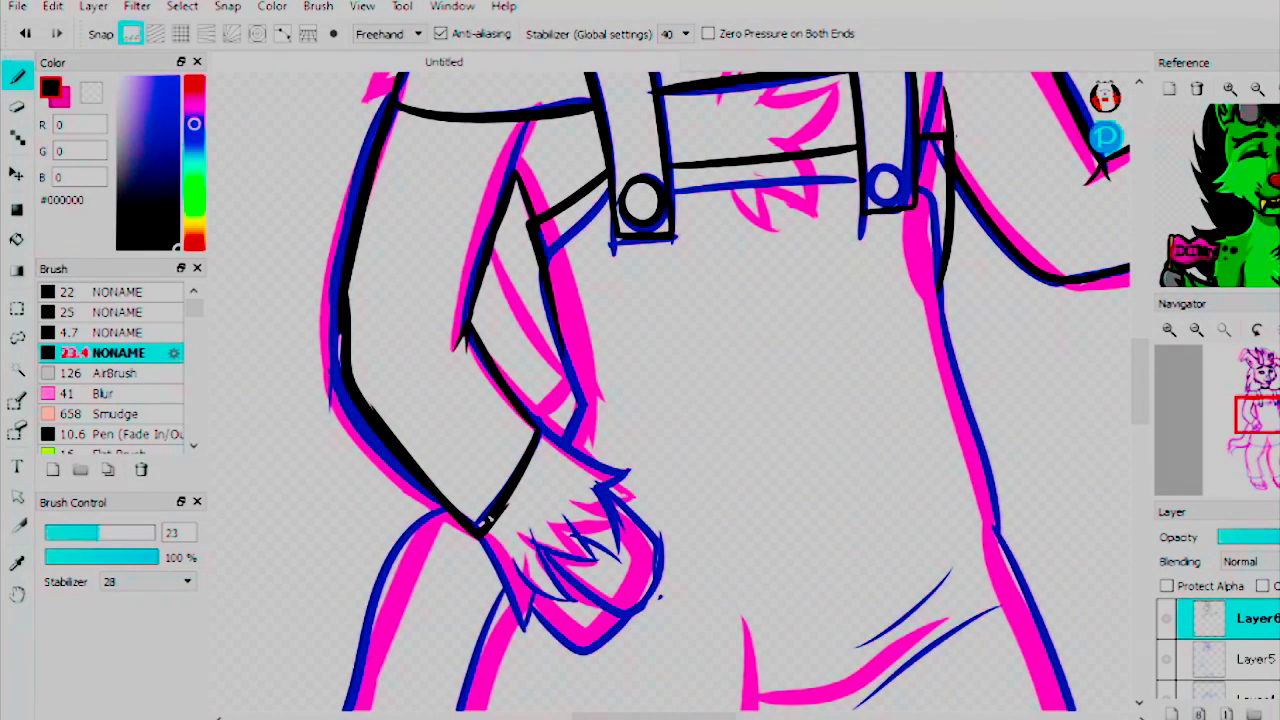
pyautogui.hotkey('ctrl', 'z')
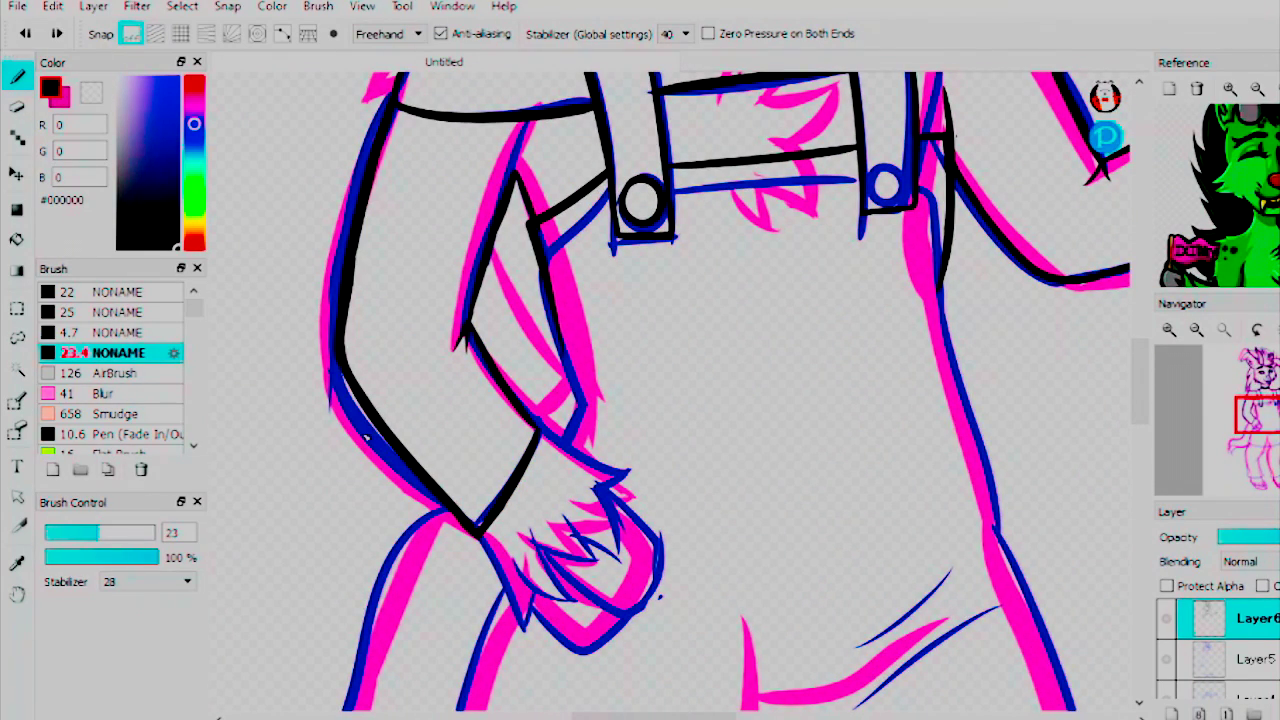
# Step: Ink the waist edge inside the bent arm and the hand on the hip with its jagged fur
pyautogui.moveTo(548, 283)
pyautogui.mouseDown()
pyautogui.moveTo(584, 428)
pyautogui.moveTo(566, 448)
pyautogui.mouseUp()
pyautogui.moveTo(480, 534)
pyautogui.mouseDown()
pyautogui.moveTo(521, 629)
pyautogui.moveTo(614, 581)
pyautogui.moveTo(632, 532)
pyautogui.mouseUp()
pyautogui.moveTo(600, 488)
pyautogui.mouseDown()
pyautogui.moveTo(630, 474)
pyautogui.moveTo(576, 640)
pyautogui.moveTo(622, 626)
pyautogui.mouseUp()
pyautogui.moveTo(612, 588); pyautogui.dragTo(630, 570)
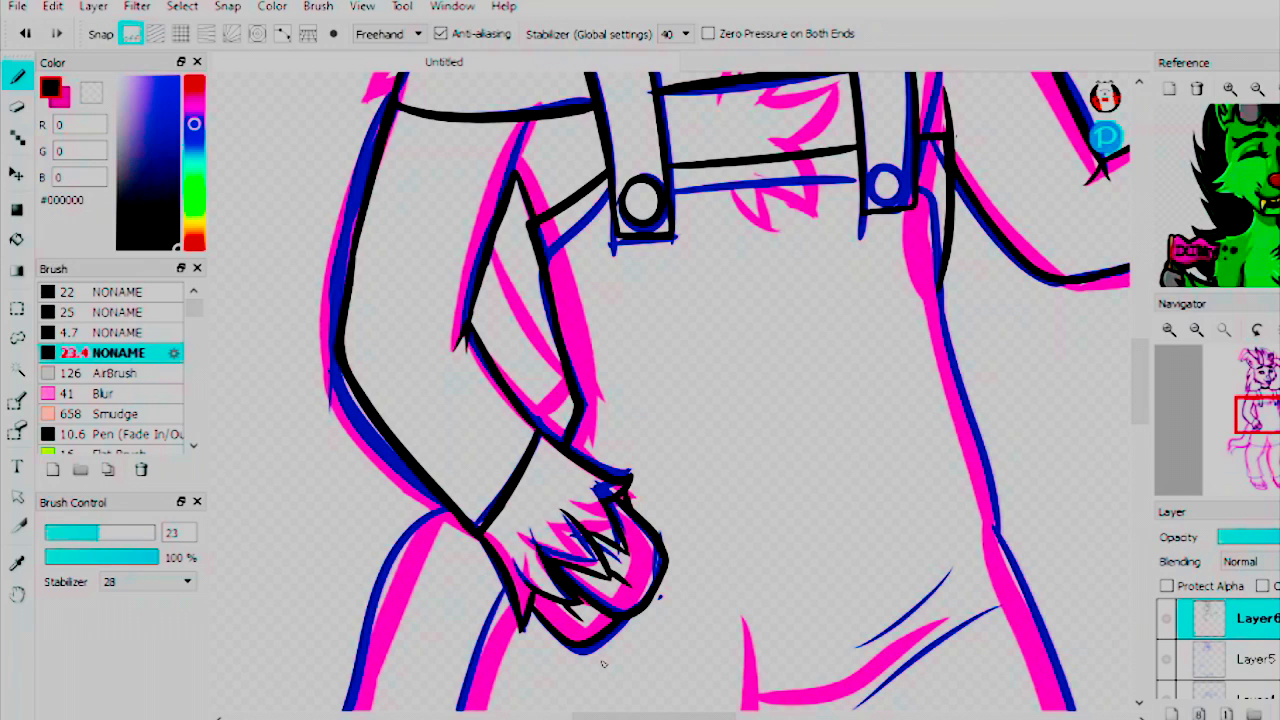
# Step: Ink the garment's long side edge and its curved bottom hem in black
pyautogui.moveTo(940, 290); pyautogui.dragTo(1046, 610)
pyautogui.scroll(-5, 1046, 610)
pyautogui.moveTo(1092, 470); pyautogui.dragTo(425, 500)
pyautogui.hotkey('ctrl', 'z')
pyautogui.hotkey('ctrl', '-')
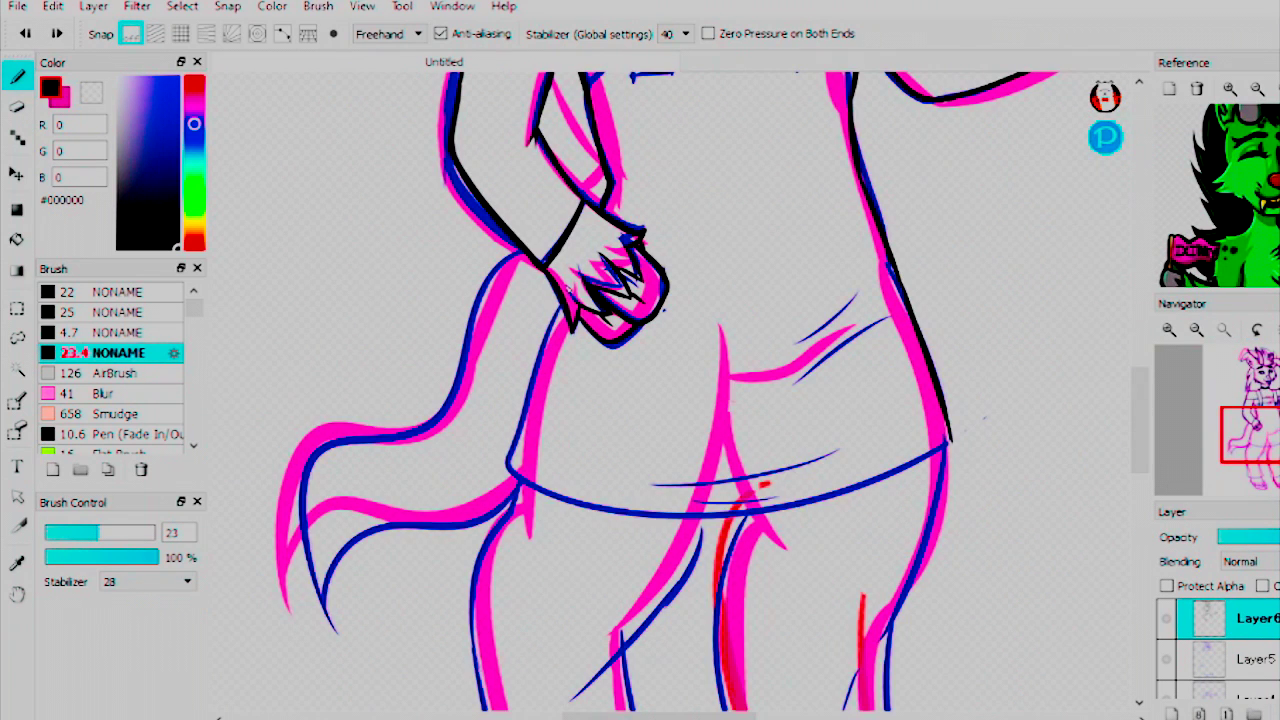
pyautogui.moveTo(505, 475)
pyautogui.mouseDown()
pyautogui.moveTo(785, 514)
pyautogui.moveTo(958, 458)
pyautogui.mouseUp()
# Step: Ink the outlines of the trouser leg nearest the tail in black
pyautogui.moveTo(700, 528); pyautogui.dragTo(615, 692)
pyautogui.scroll(-5, 615, 692)
pyautogui.moveTo(528, 222)
pyautogui.mouseDown()
pyautogui.moveTo(470, 520)
pyautogui.moveTo(680, 578)
pyautogui.mouseUp()
# Step: Ink the upper and lower curves of the tail down to its pointed tip in black
pyautogui.scroll(4, 546, 356)
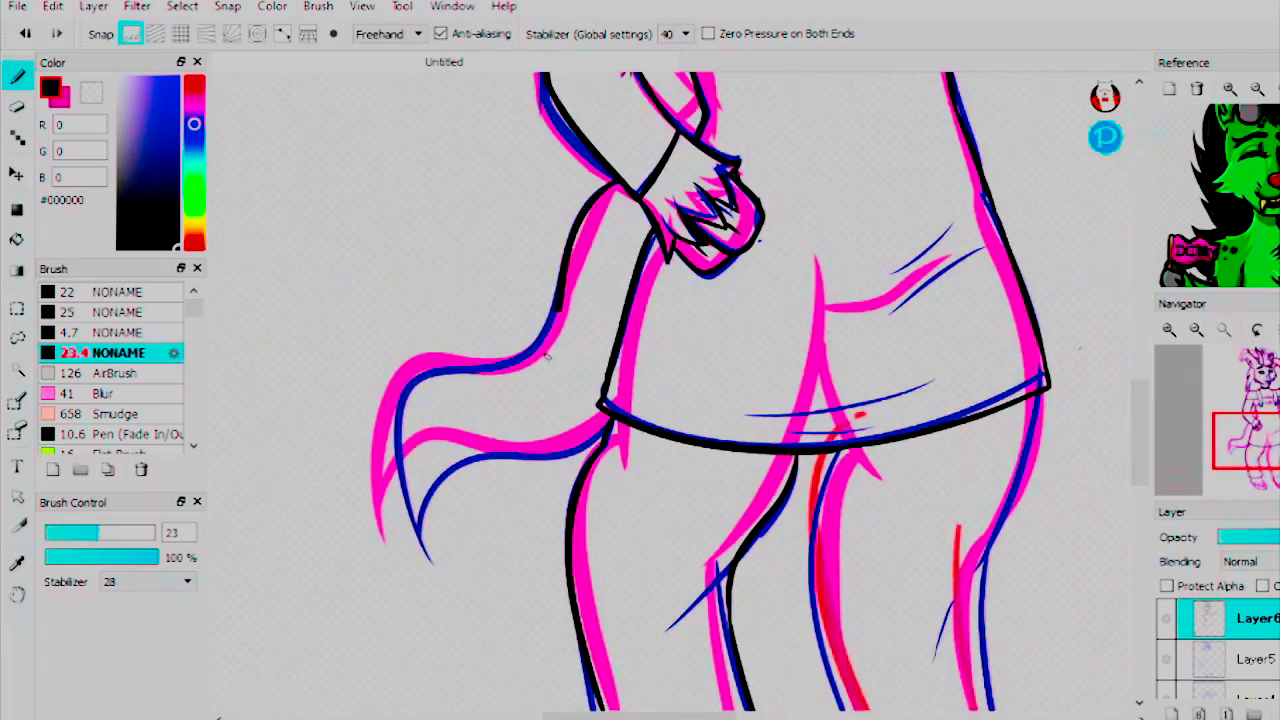
pyautogui.scroll(3, 547, 355)
pyautogui.moveTo(700, 360); pyautogui.dragTo(545, 630)
pyautogui.moveTo(750, 530); pyautogui.dragTo(555, 585)
# Step: Ink the remaining trouser leg outlines and the trouser cuffs in black
pyautogui.scroll(5, 555, 585)
pyautogui.hotkey('ctrl', '-')
pyautogui.scroll(-5, 680, 400)
pyautogui.moveTo(655, 250); pyautogui.dragTo(715, 630)
pyautogui.hotkey('ctrl', 'z')
pyautogui.moveTo(690, 580); pyautogui.dragTo(838, 545)
pyautogui.moveTo(825, 345); pyautogui.dragTo(838, 542)
pyautogui.hotkey('ctrl', 'z')
pyautogui.moveTo(880, 186); pyautogui.dragTo(822, 372)
pyautogui.scroll(8, 840, 380)
pyautogui.scroll(-9, 840, 380)
# Step: Ink both feet with jagged ankle fur and separate toes in black
pyautogui.moveTo(740, 405)
pyautogui.mouseDown()
pyautogui.moveTo(715, 440)
pyautogui.moveTo(785, 475)
pyautogui.moveTo(885, 432)
pyautogui.mouseUp()
pyautogui.moveTo(835, 386)
pyautogui.mouseDown()
pyautogui.moveTo(900, 425)
pyautogui.moveTo(872, 508)
pyautogui.mouseUp()
pyautogui.moveTo(762, 468); pyautogui.dragTo(878, 512)
pyautogui.moveTo(892, 466); pyautogui.dragTo(876, 494)
pyautogui.moveTo(472, 392)
pyautogui.mouseDown()
pyautogui.moveTo(495, 442)
pyautogui.moveTo(560, 492)
pyautogui.mouseUp()
pyautogui.moveTo(555, 490); pyautogui.dragTo(661, 459)
pyautogui.moveTo(588, 384); pyautogui.dragTo(658, 462)
pyautogui.moveTo(626, 438); pyautogui.dragTo(648, 445)
pyautogui.moveTo(566, 456); pyautogui.dragTo(576, 490)
pyautogui.moveTo(516, 486); pyautogui.dragTo(636, 520)
pyautogui.moveTo(648, 472); pyautogui.dragTo(654, 510)
pyautogui.moveTo(600, 486); pyautogui.dragTo(604, 512)
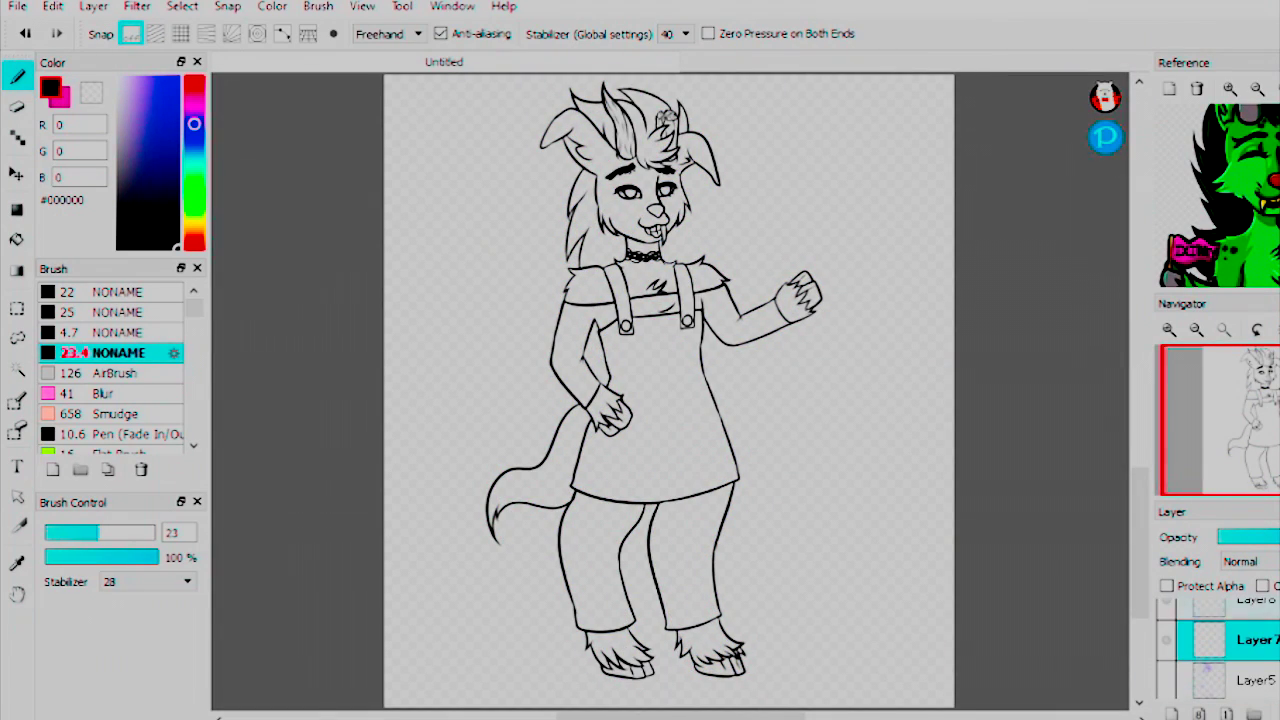
# Step: Fill the layer beneath the line art with a saturated blue as a backdrop
pyautogui.click(150, 100)
pyautogui.press('g')
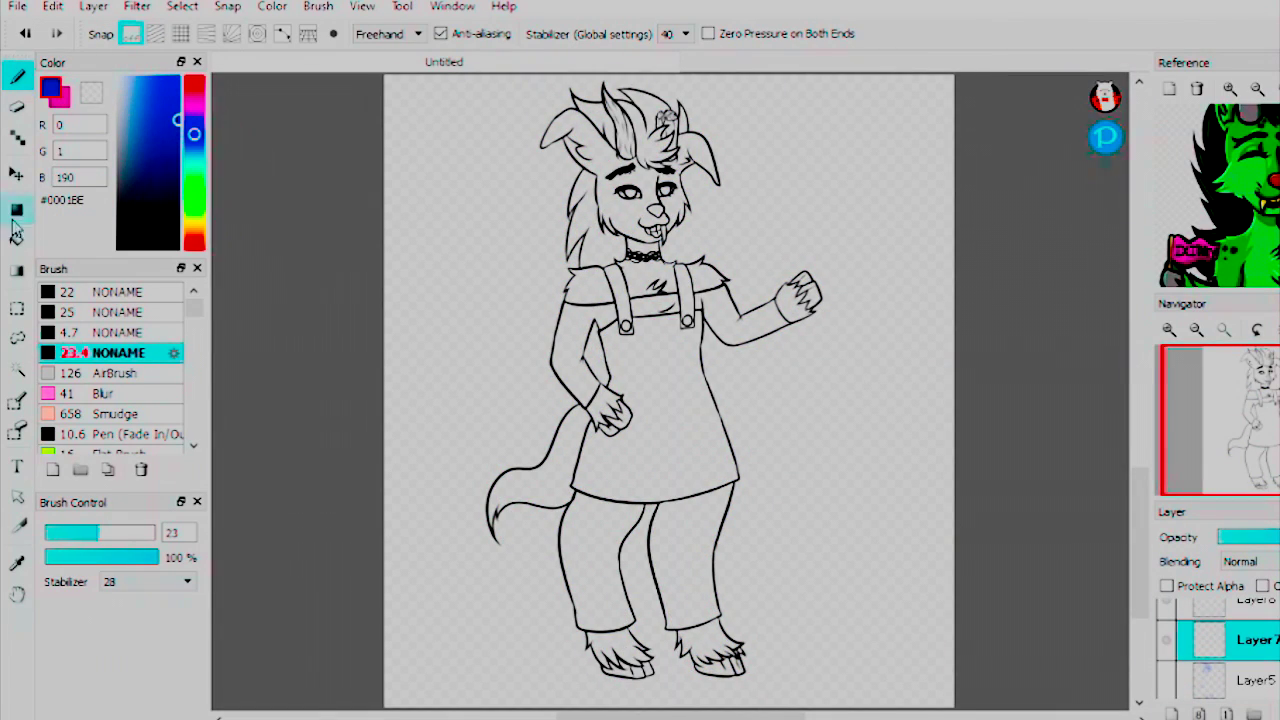
pyautogui.click(529, 271)
pyautogui.press('b')
# Step: Add a new layer and fill the shoulder, chest, tail and foot with green #568745
pyautogui.click(193, 197)
pyautogui.press('g')
pyautogui.click(1170, 714)
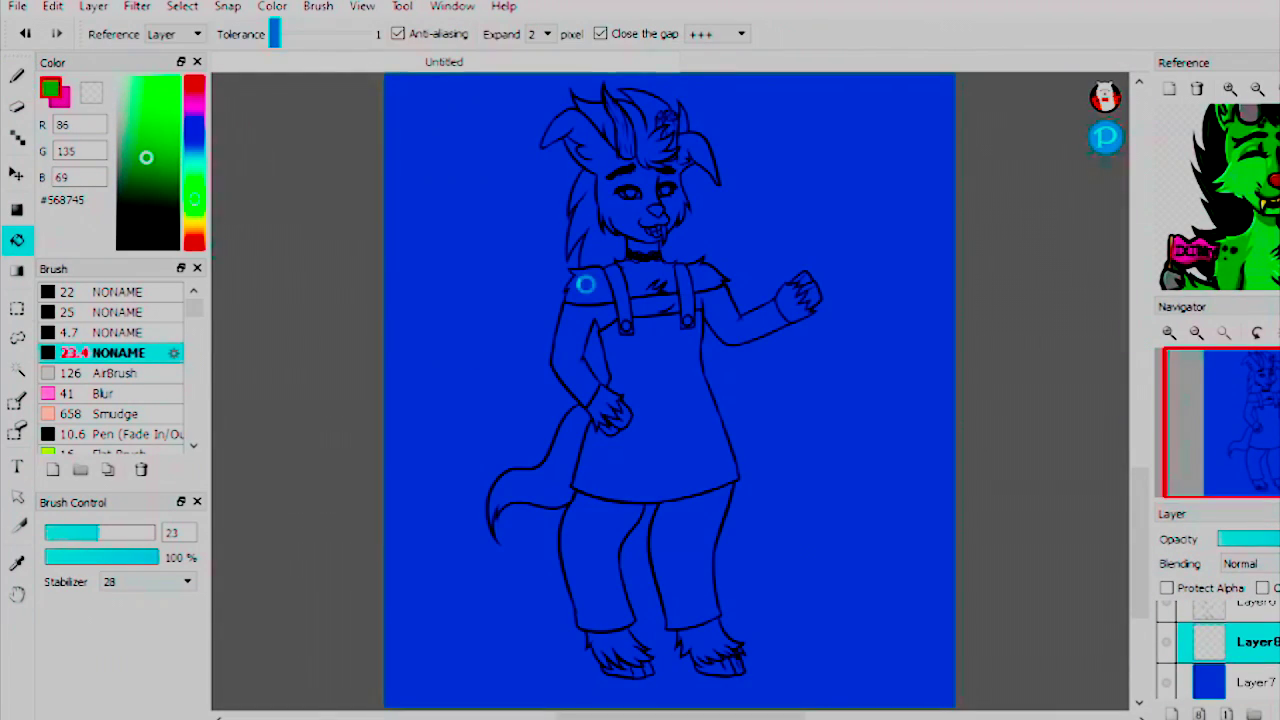
pyautogui.click(587, 289)
pyautogui.click(647, 279)
pyautogui.click(520, 480)
pyautogui.click(612, 655)
# Step: Fill the remaining bare fur areas of the upper body with the same green
pyautogui.moveTo(1240, 420)
pyautogui.mouseDown()
pyautogui.moveTo(1270, 482)
pyautogui.moveTo(1262, 378)
pyautogui.mouseUp()
pyautogui.press('b')
pyautogui.press('g')
pyautogui.press('b')
pyautogui.press('g')
pyautogui.click(655, 450)
pyautogui.press('b')
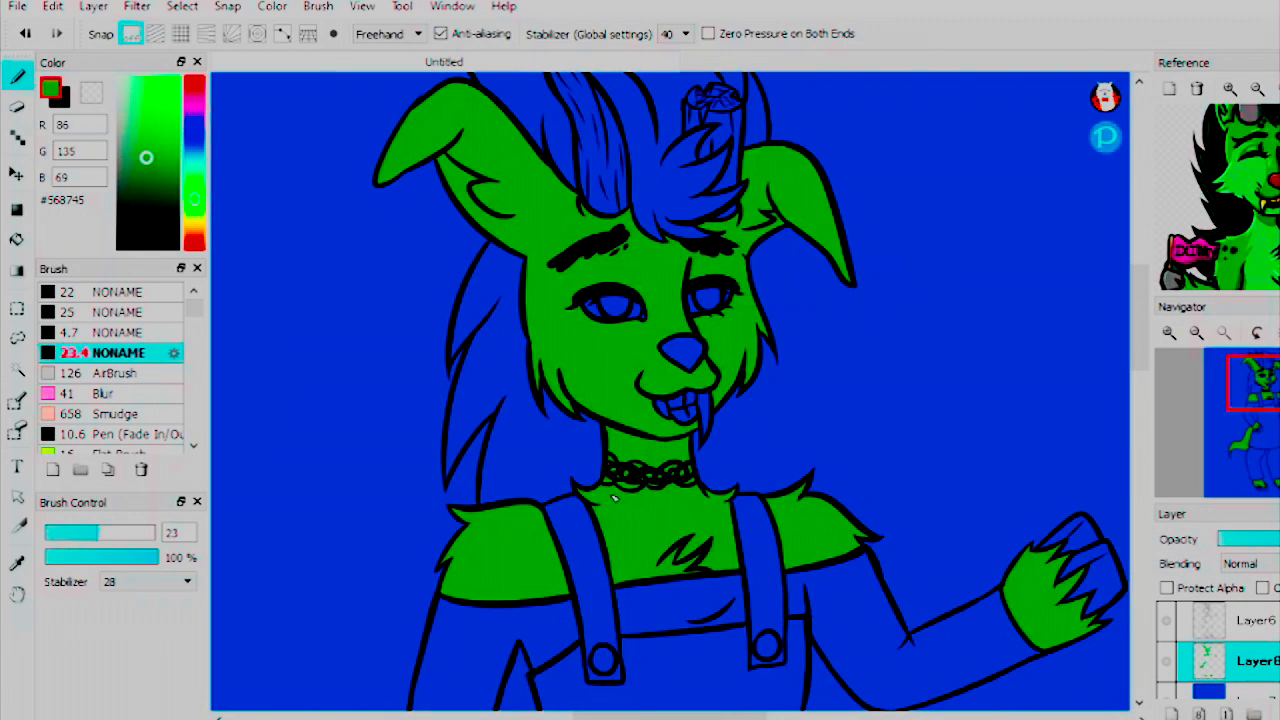
# Step: Paint lighter green #7EA36C fur markings over the cheeks and around the eyes
pyautogui.scroll(2, 614, 497)
pyautogui.click(137, 139)
pyautogui.moveTo(475, 148); pyautogui.dragTo(440, 250)
pyautogui.moveTo(515, 165); pyautogui.dragTo(584, 142)
pyautogui.moveTo(574, 108); pyautogui.dragTo(590, 155)
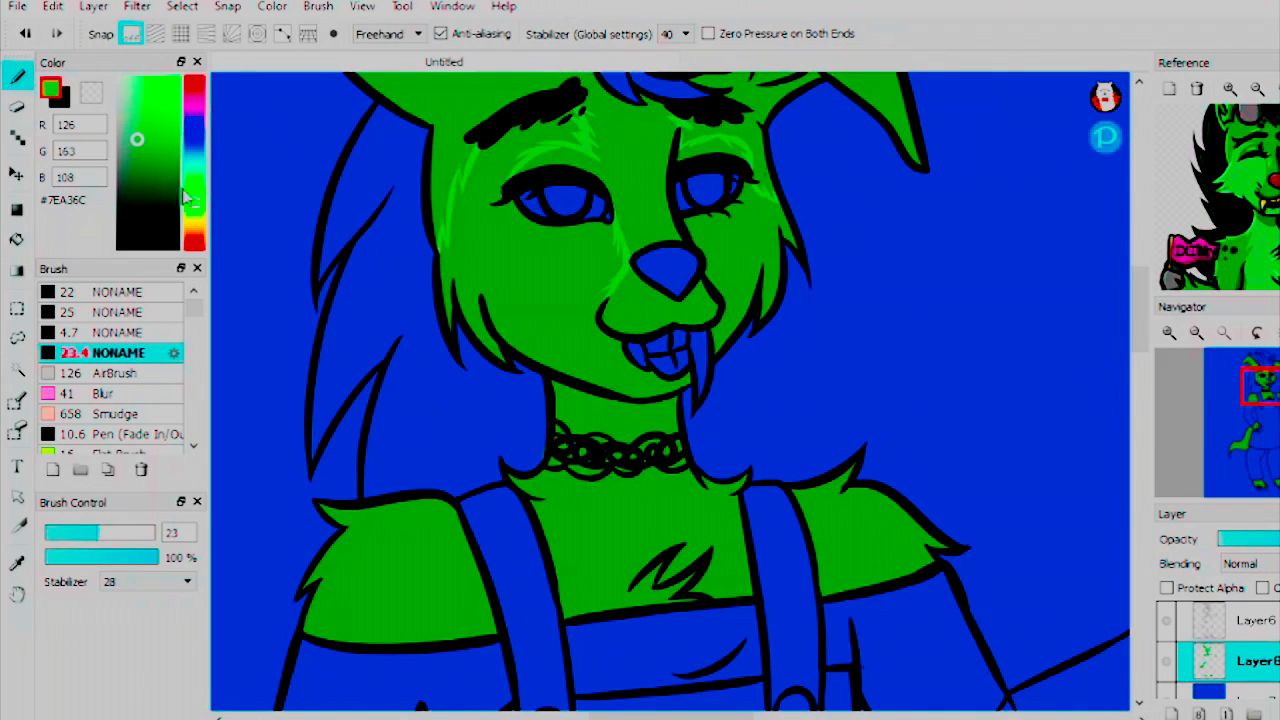
pyautogui.click(768, 200)
pyautogui.scroll(5, 768, 200)
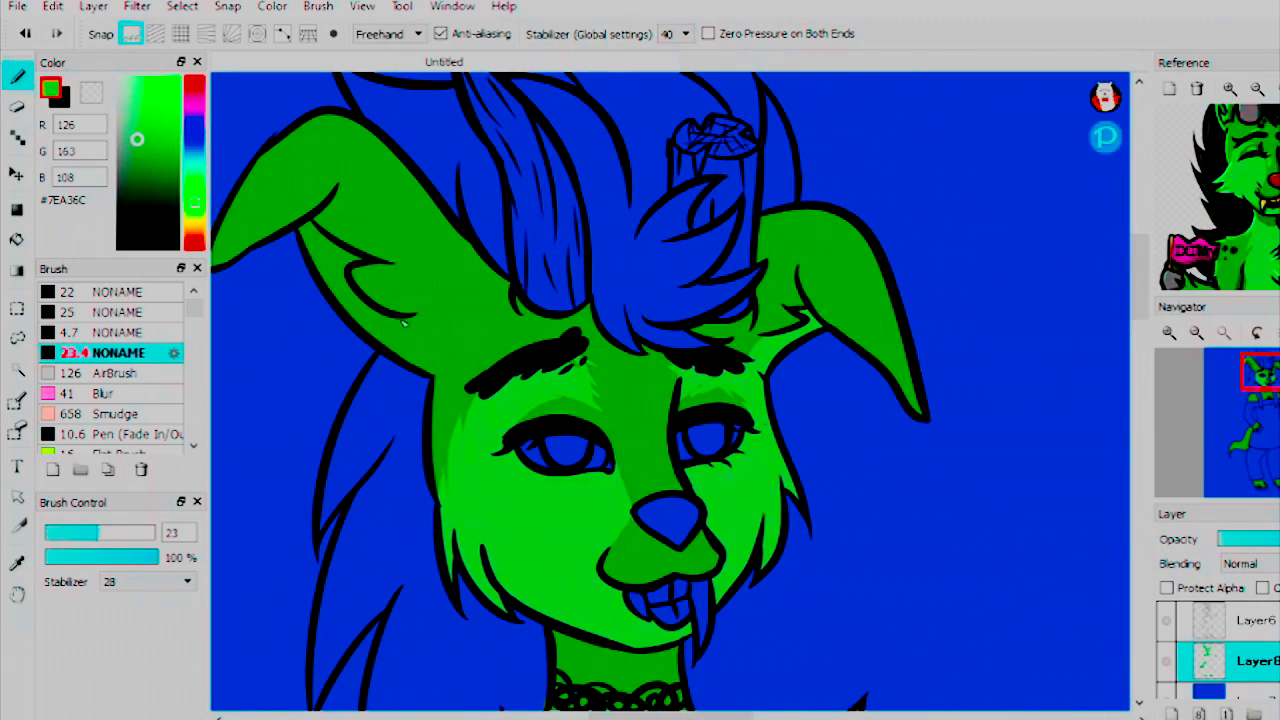
# Step: Color the neck and chest in lighter green #7EA36C with a brush size of 38
pyautogui.press('g')
pyautogui.scroll(-5, 426, 502)
pyautogui.press('b')
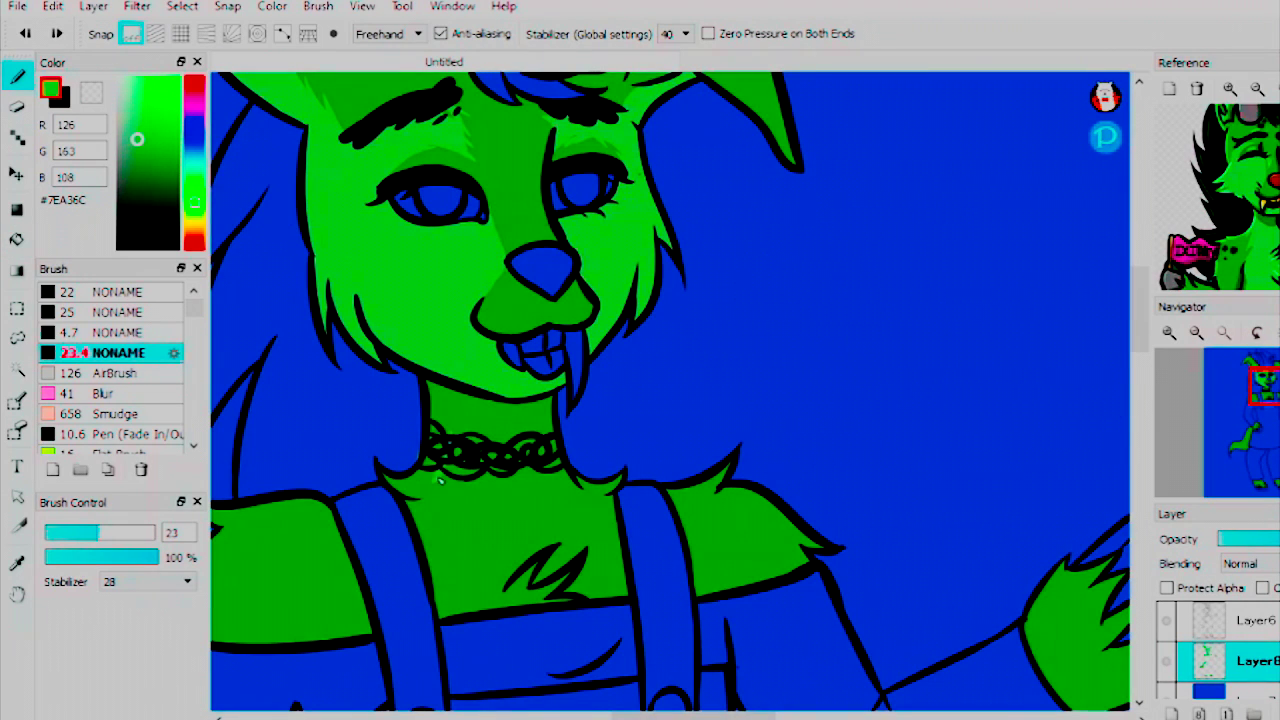
pyautogui.moveTo(426, 490); pyautogui.dragTo(566, 512)
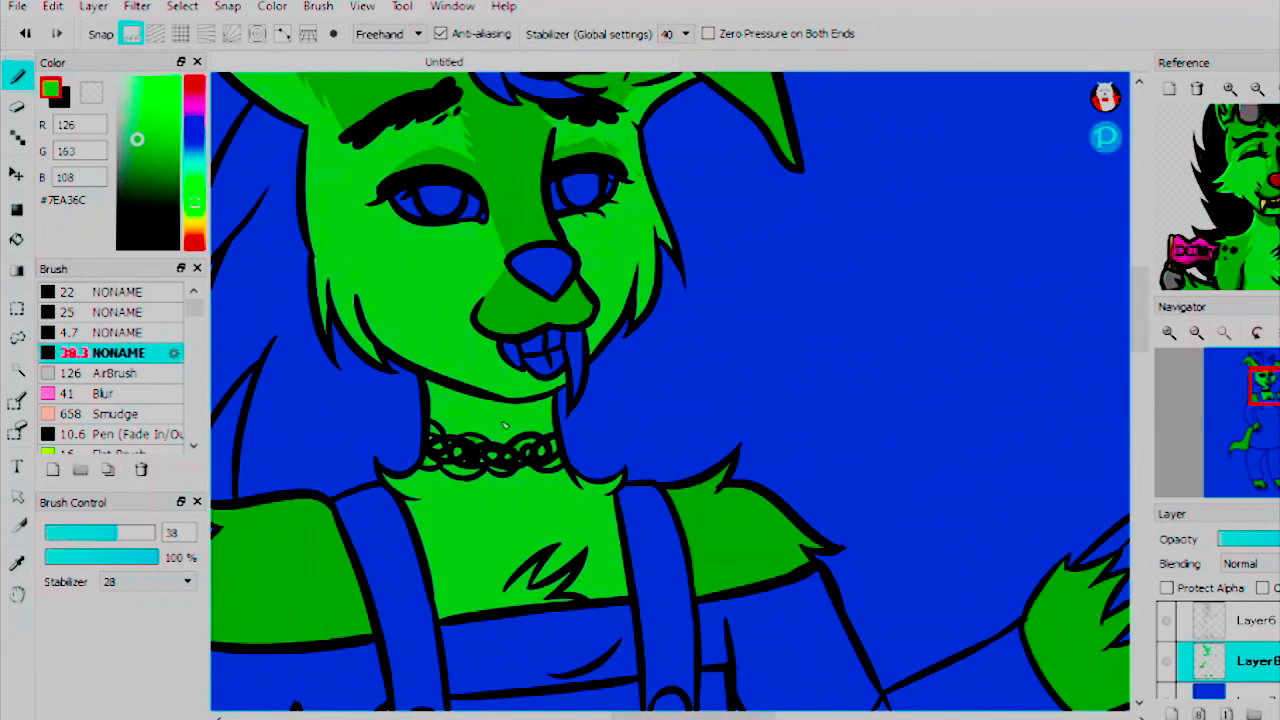
# Step: Paint fur-shaped color streaks across the tail and fill its tip with lighter green
pyautogui.click(146, 157)
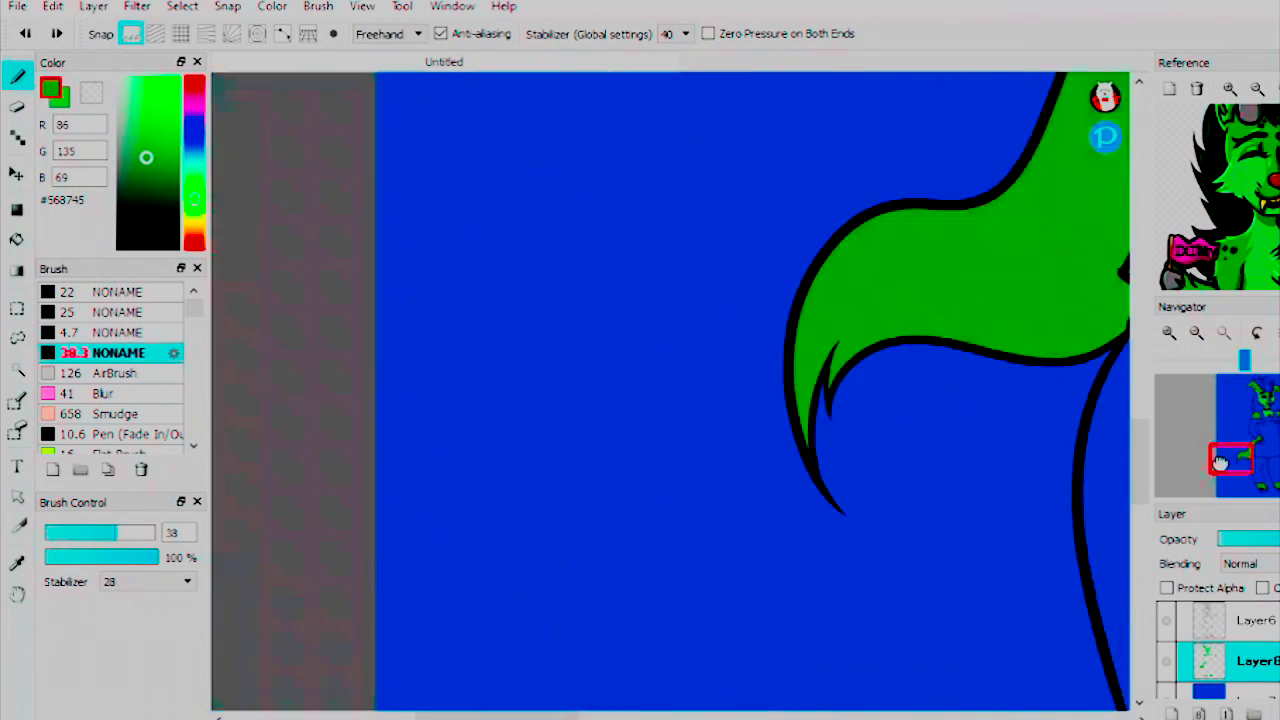
pyautogui.moveTo(480, 250); pyautogui.dragTo(605, 188)
pyautogui.moveTo(530, 275); pyautogui.dragTo(640, 222)
pyautogui.click(17, 240)
pyautogui.hotkey('ctrl', 'u')
pyautogui.click(820, 449)
pyautogui.press('b')
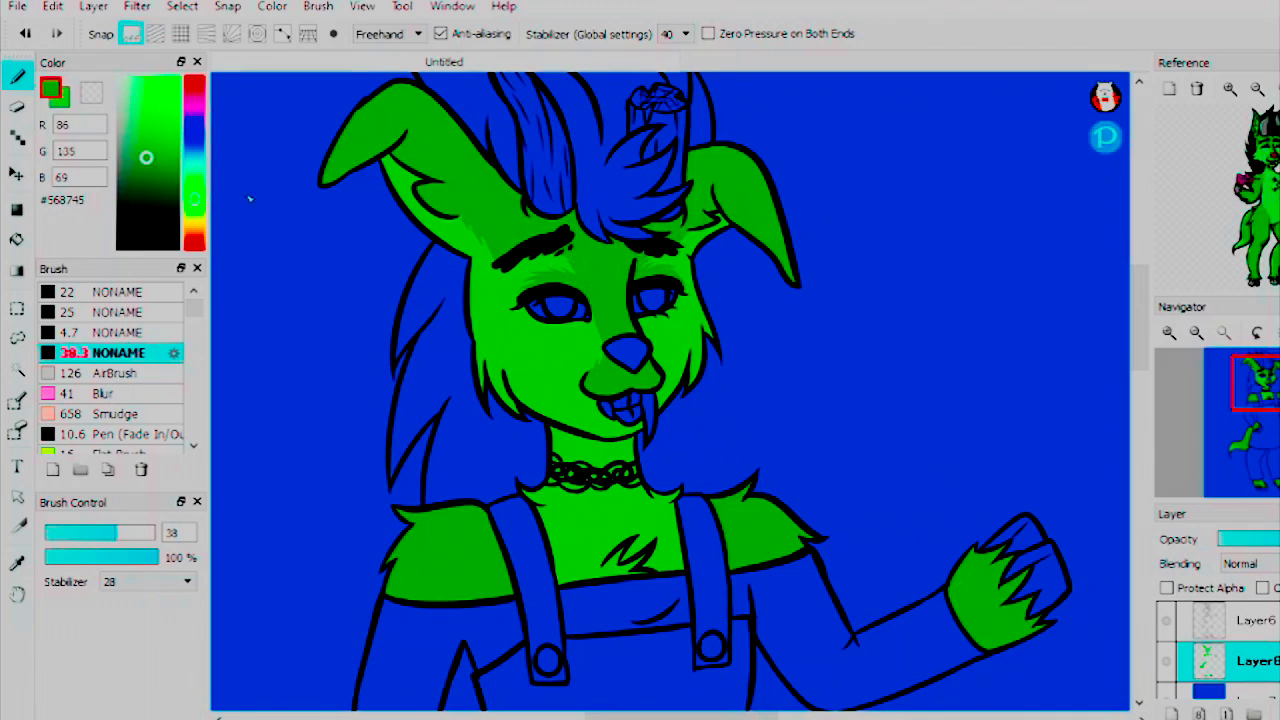
# Step: Choose dark green #35562A and paint round spots on both shoulders
pyautogui.keyDown('alt'); pyautogui.click(432, 520); pyautogui.keyUp('alt')
pyautogui.click(148, 191)
pyautogui.moveTo(438, 517); pyautogui.dragTo(452, 523)
pyautogui.click(426, 538)
pyautogui.click(440, 541)
pyautogui.click(460, 535)
pyautogui.moveTo(748, 506); pyautogui.dragTo(779, 519)
pyautogui.click(761, 521)
pyautogui.click(749, 524)
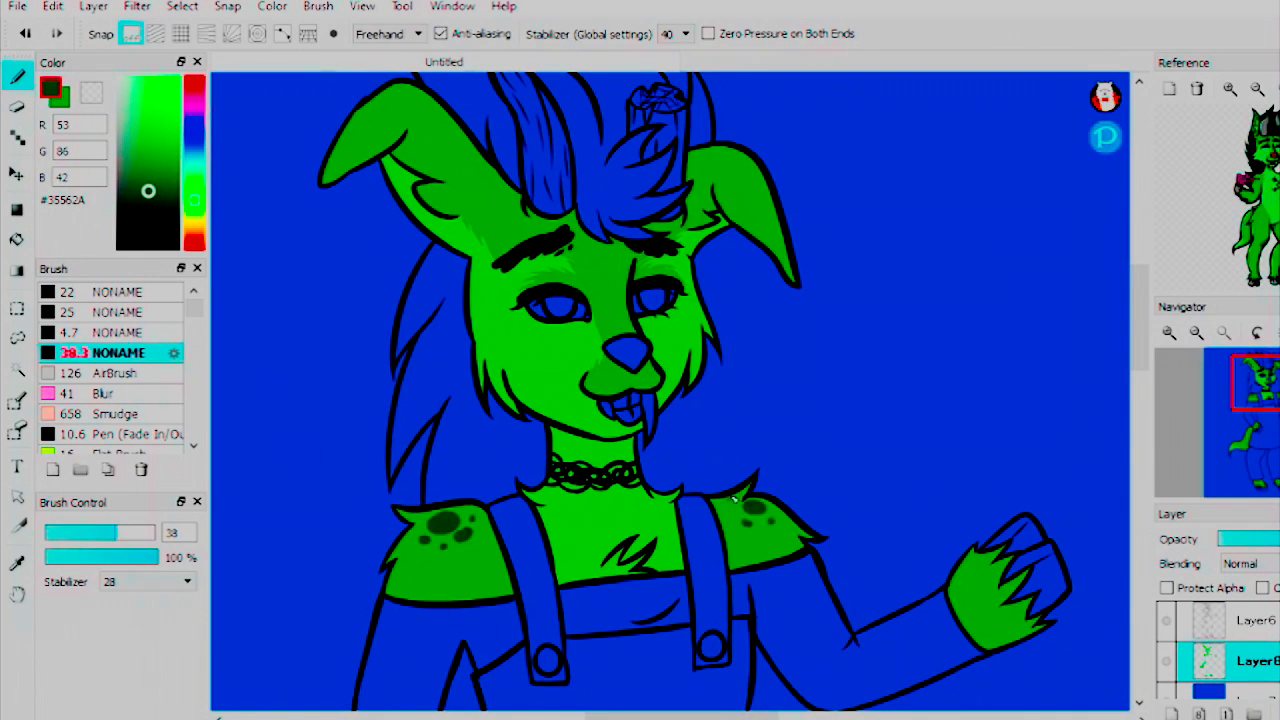
# Step: Dot the muzzle with dark green spots and give the larger folded ear a dark tip and spots
pyautogui.click(599, 380)
pyautogui.click(606, 385)
pyautogui.moveTo(355, 140); pyautogui.dragTo(328, 178)
pyautogui.click(366, 130)
pyautogui.click(376, 141)
pyautogui.click(406, 148)
pyautogui.click(388, 122)
pyautogui.click(375, 112)
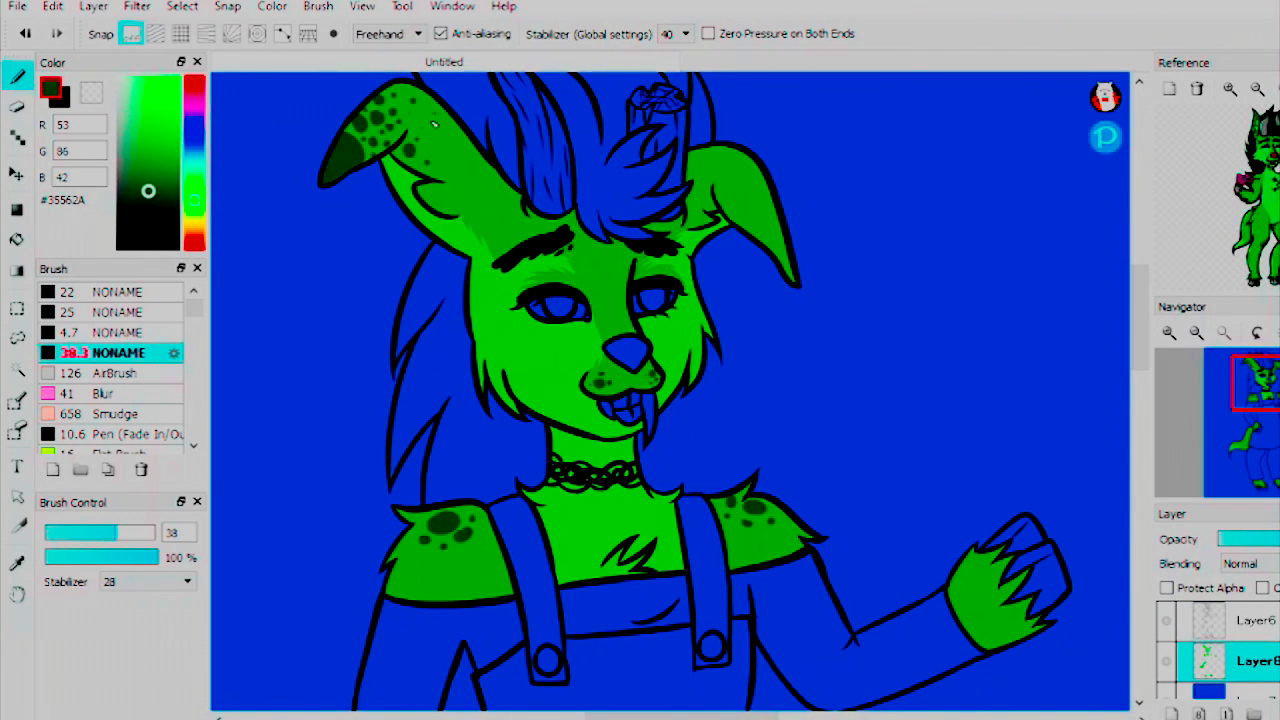
# Step: Paint a dark tip and spots on the other ear, and spot the forehead and shoulder in dark green
pyautogui.moveTo(788, 276); pyautogui.dragTo(754, 226)
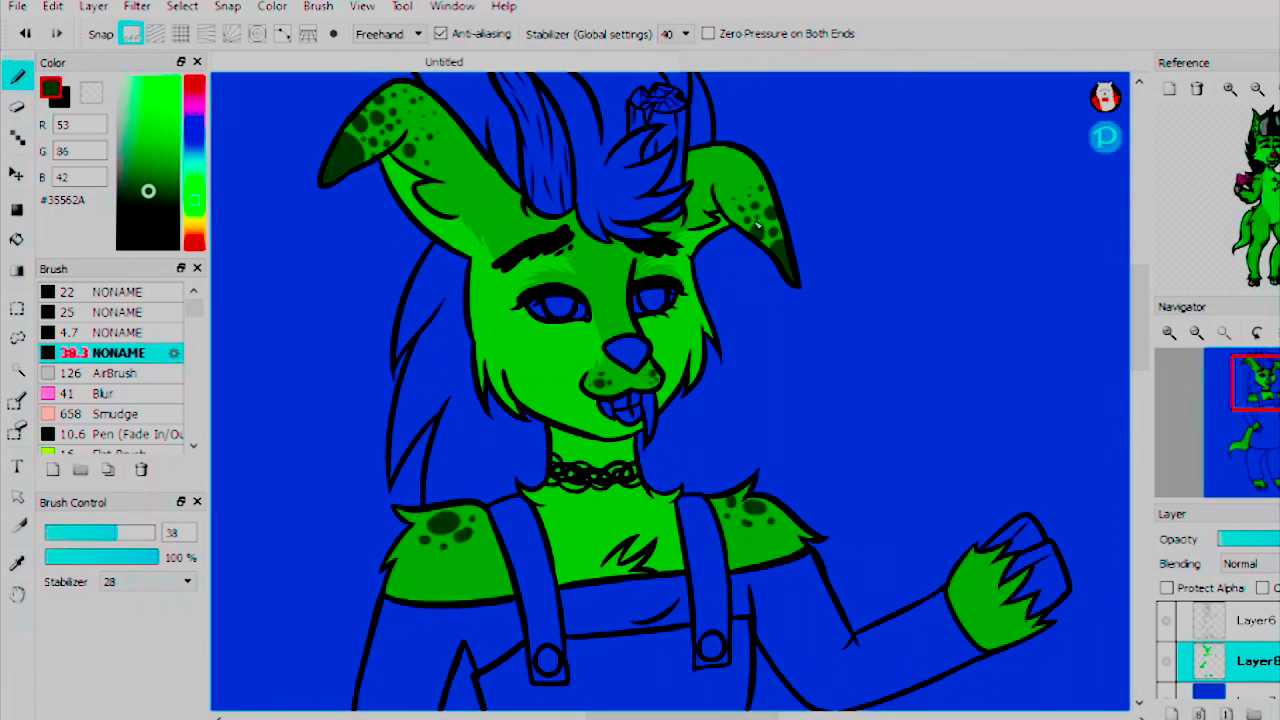
pyautogui.click(602, 258)
pyautogui.click(614, 270)
pyautogui.click(436, 554)
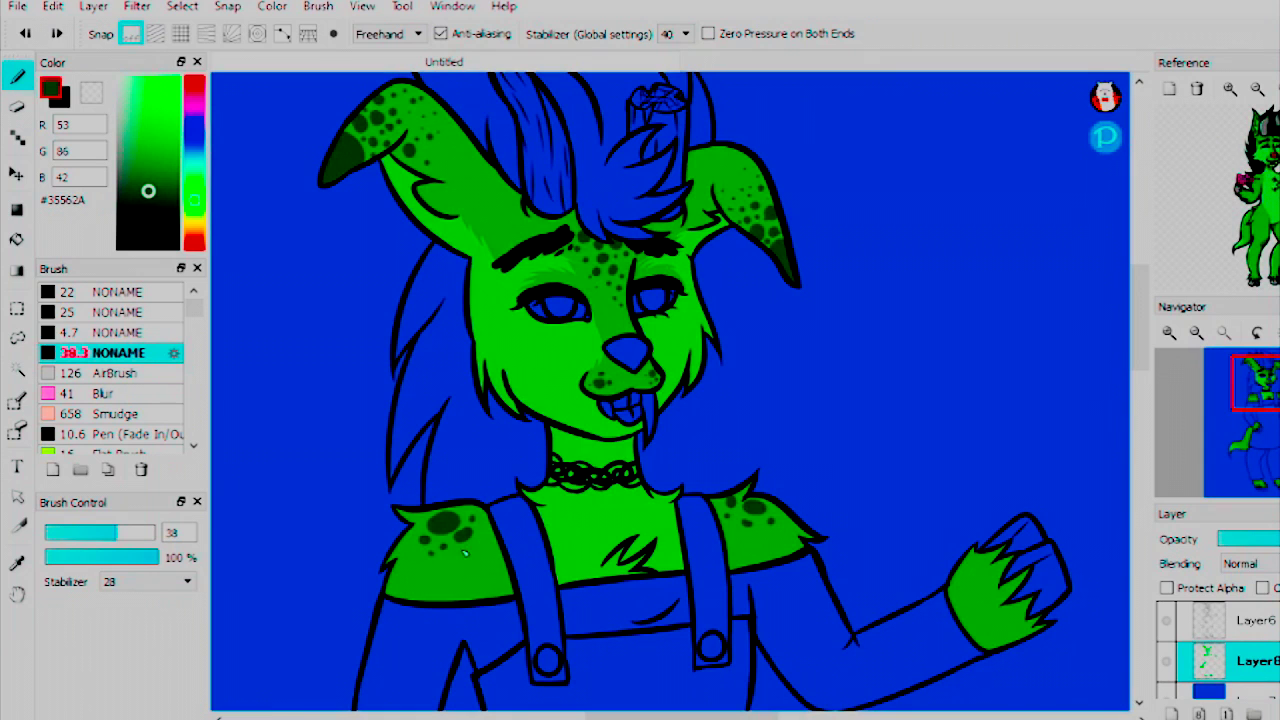
# Step: Cover the fur of the hand on the hip with dark green spots and darken its jagged tips
pyautogui.scroll(-10, 1120, 483)
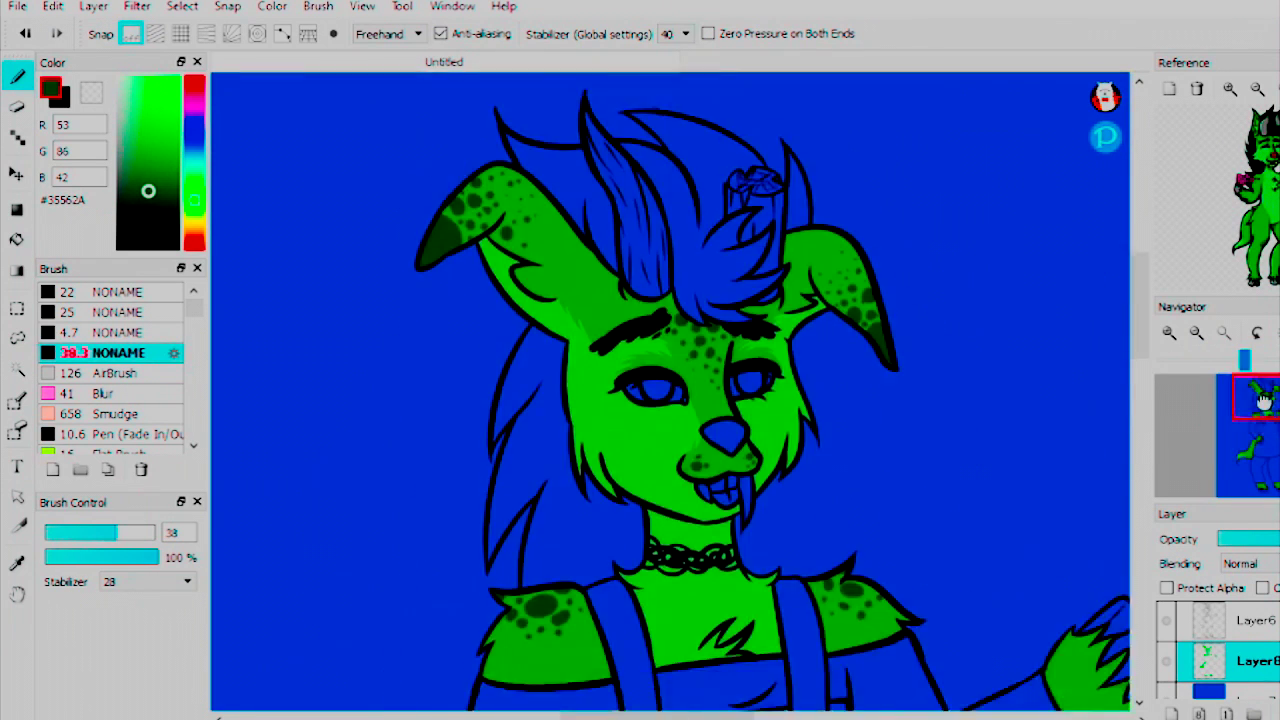
pyautogui.click(587, 409)
pyautogui.click(576, 386)
pyautogui.click(598, 387)
pyautogui.click(626, 401)
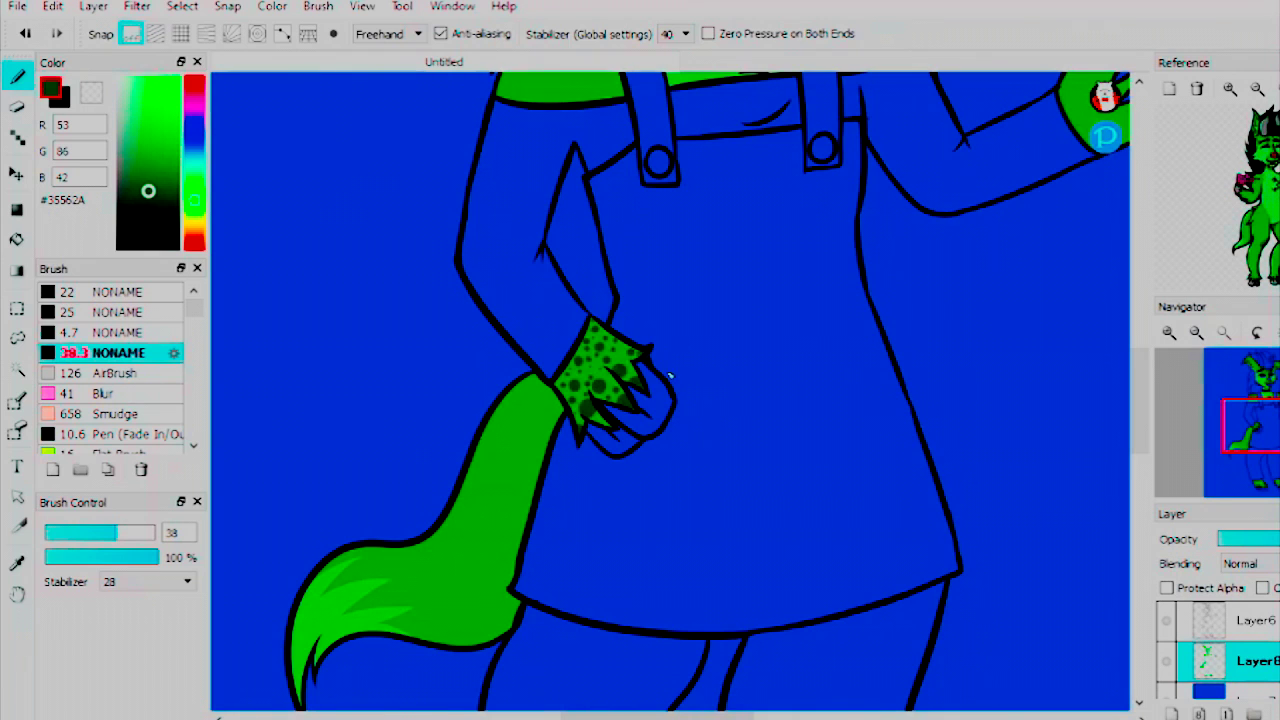
# Step: Paint dark green #35562A spots on the fur of the raised hand
pyautogui.moveTo(654, 350); pyautogui.dragTo(387, 470)
pyautogui.click(841, 175)
pyautogui.click(864, 192)
pyautogui.click(846, 208)
pyautogui.click(835, 190)
pyautogui.click(854, 209)
pyautogui.click(881, 248)
pyautogui.click(870, 238)
# Step: Cover the heel-side half of the tail-side ankle's fur with dark green spots of varied size
pyautogui.scroll(-5, 515, 397)
pyautogui.scroll(5, 515, 397)
pyautogui.click(507, 399)
pyautogui.click(502, 343)
pyautogui.click(524, 315)
pyautogui.click(471, 359)
pyautogui.click(527, 351)
pyautogui.click(462, 295)
pyautogui.click(502, 311)
pyautogui.click(569, 355)
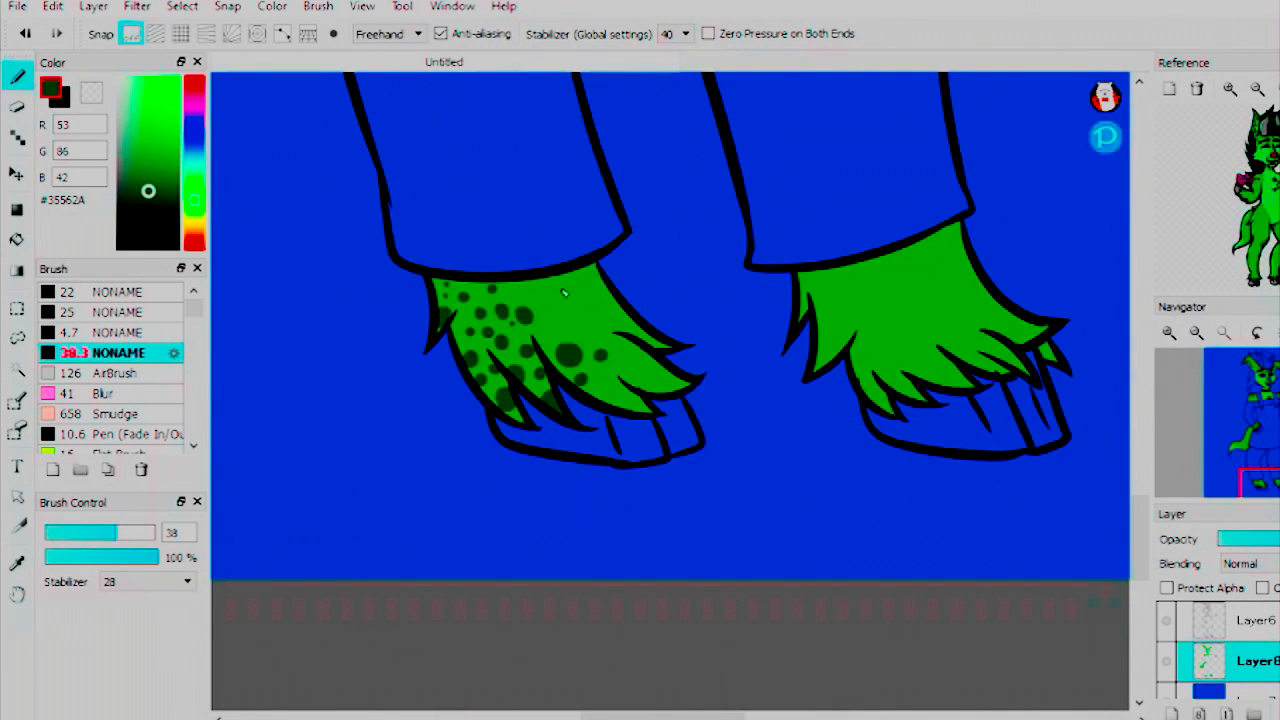
# Step: Spot the toe-side half of the tail-side ankle's fur and darken its jagged tips
pyautogui.click(558, 321)
pyautogui.click(593, 328)
pyautogui.click(611, 318)
pyautogui.click(598, 275)
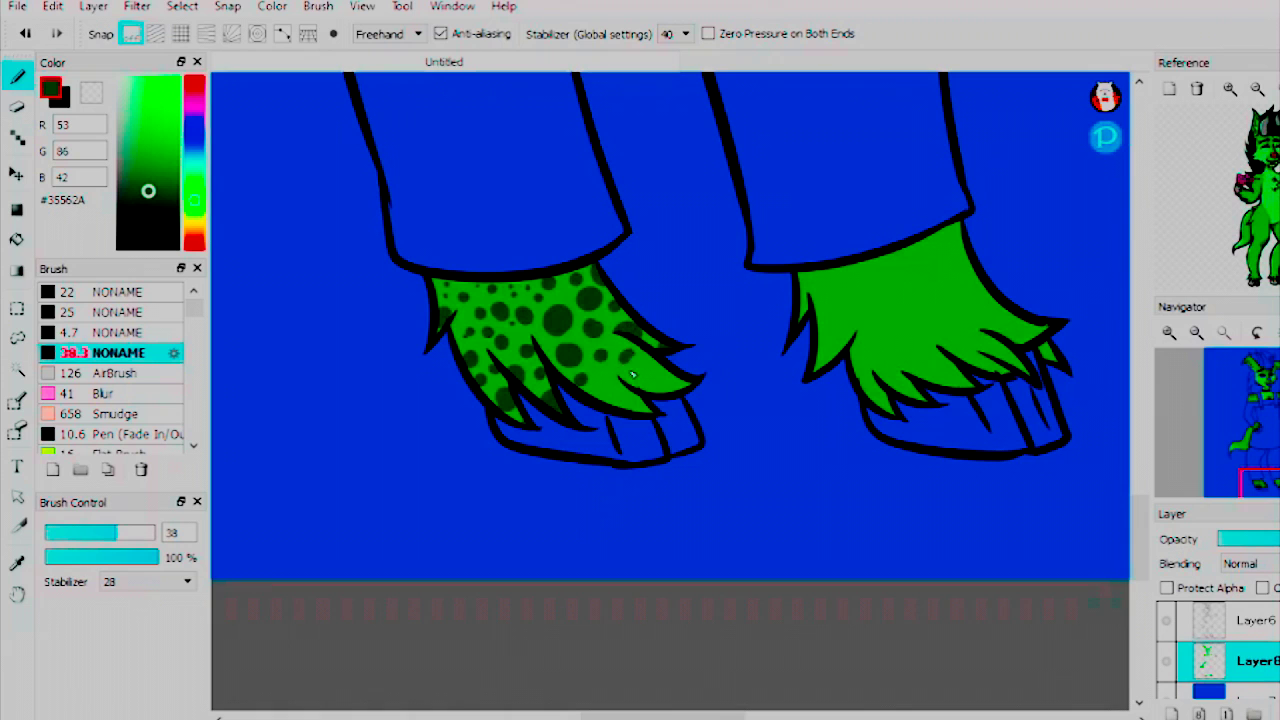
pyautogui.click(627, 351)
pyautogui.click(652, 383)
pyautogui.click(678, 382)
pyautogui.click(635, 400)
pyautogui.click(603, 387)
pyautogui.scroll(-2, 1265, 420)
pyautogui.press('x')
pyautogui.click(1240, 620)
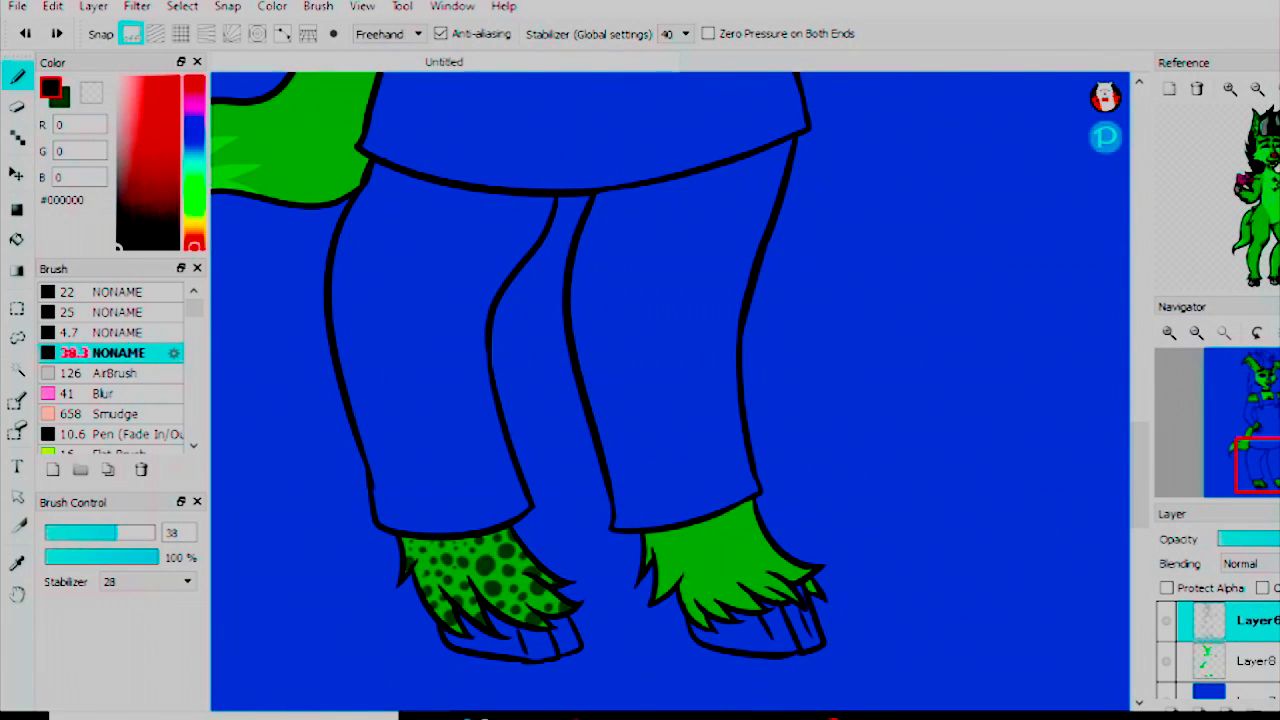
pyautogui.click(1255, 480)
pyautogui.click(1168, 333)
pyautogui.hotkey('ctrl', 'z')
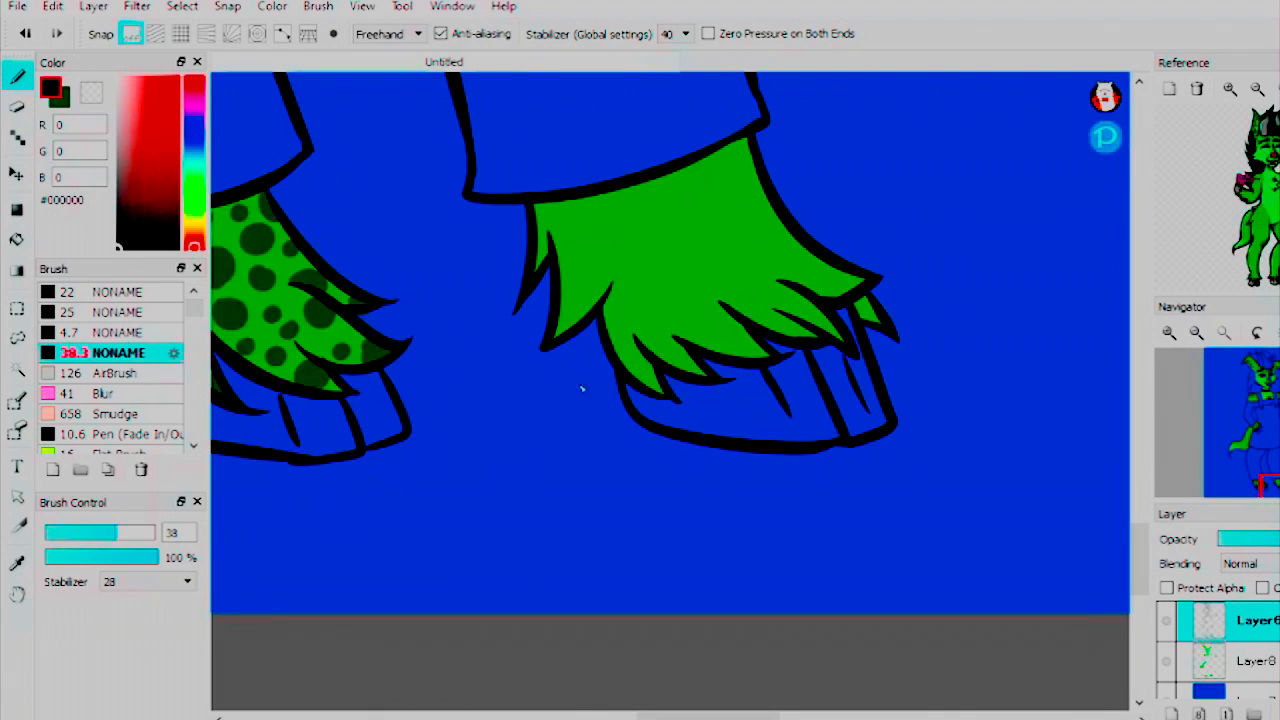
# Step: Sample dark green #35562A, darken the fur tips on the other foot, and spot the toe side of its fur
pyautogui.keyDown('ctrl'); pyautogui.click(372, 320); pyautogui.keyUp('ctrl')
pyautogui.keyDown('alt'); pyautogui.click(378, 335); pyautogui.keyUp('alt')
pyautogui.click(851, 284)
pyautogui.click(802, 252)
pyautogui.click(811, 286)
pyautogui.click(767, 255)
pyautogui.click(770, 224)
pyautogui.click(739, 230)
pyautogui.click(650, 378)
pyautogui.click(760, 312)
pyautogui.click(802, 328)
pyautogui.click(779, 305)
pyautogui.click(732, 321)
pyautogui.click(712, 278)
pyautogui.click(672, 267)
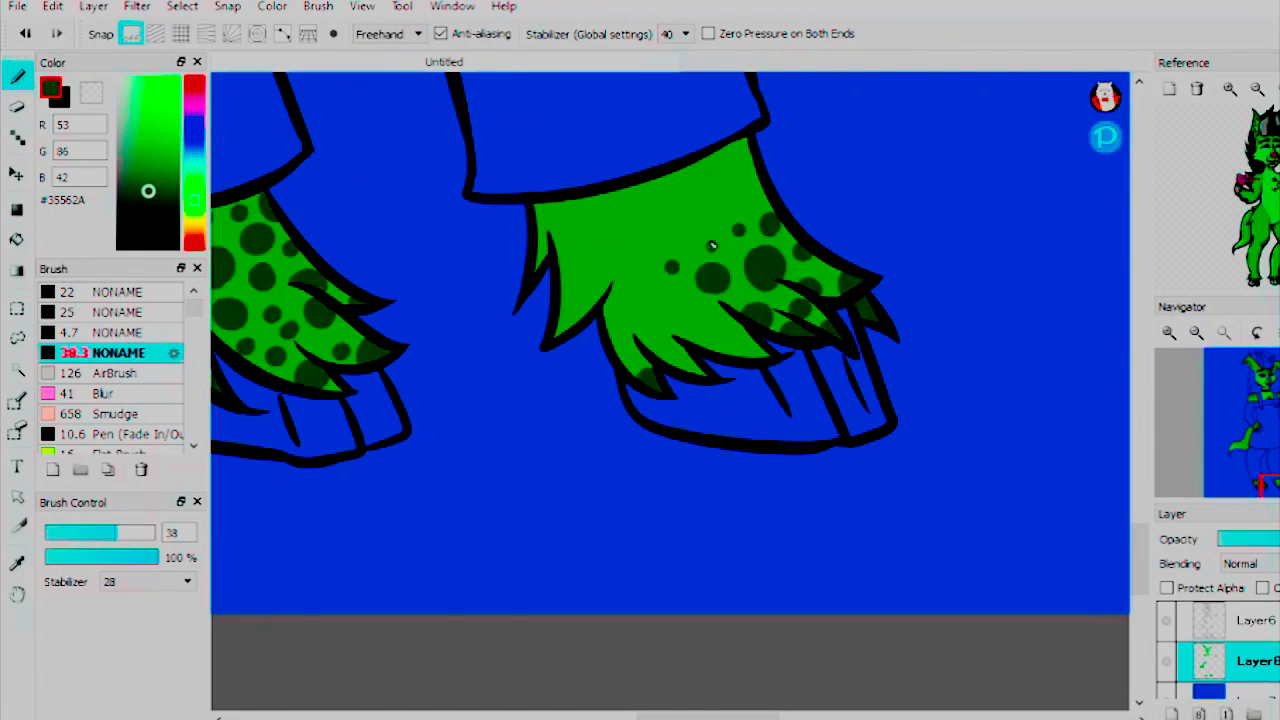
# Step: Add dark green spots below the trouser hem on that foot's fur and one large spot above the middle tufts
pyautogui.click(680, 231)
pyautogui.click(736, 173)
pyautogui.click(709, 222)
pyautogui.click(758, 196)
pyautogui.click(706, 172)
pyautogui.click(679, 195)
pyautogui.click(705, 327)
pyautogui.click(667, 350)
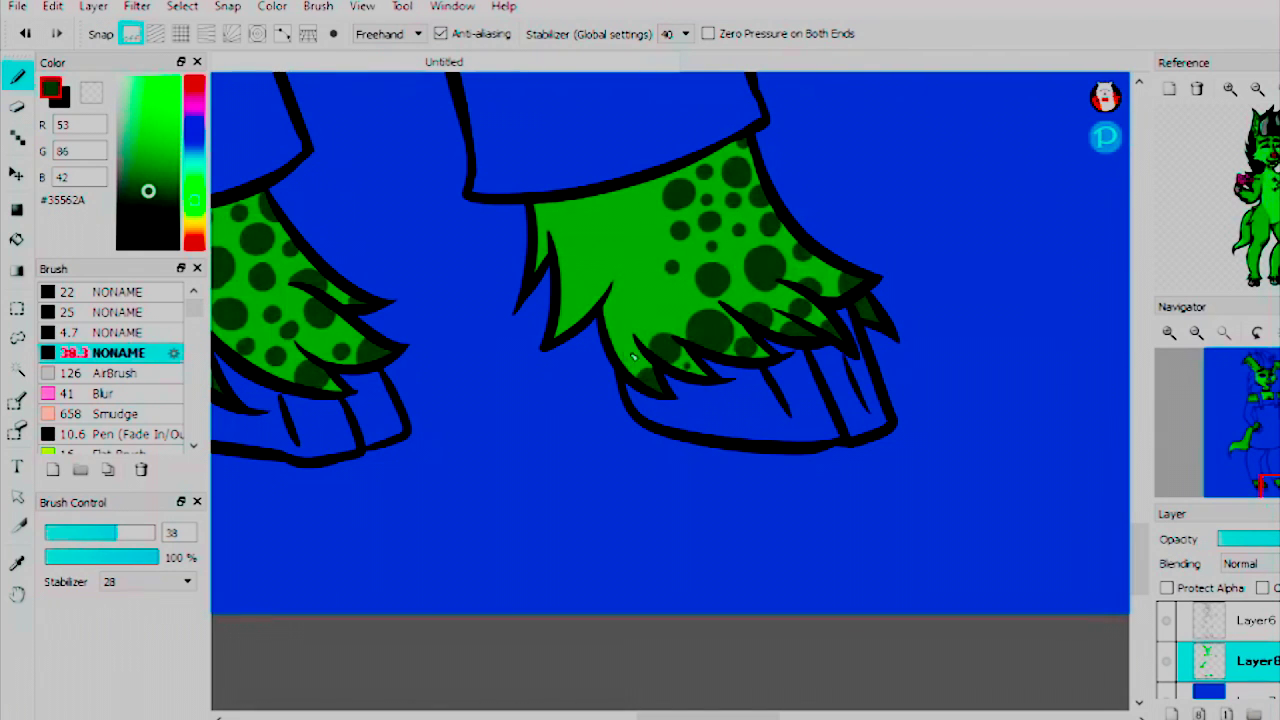
# Step: Fill the remaining heel side of that foot's fur with dark green spots
pyautogui.click(629, 359)
pyautogui.click(640, 303)
pyautogui.click(674, 314)
pyautogui.click(617, 340)
pyautogui.click(580, 285)
pyautogui.click(565, 249)
pyautogui.click(634, 222)
pyautogui.click(600, 211)
pyautogui.click(649, 187)
pyautogui.click(545, 212)
# Step: Bucket-fill the long back hair and the hair on top of the head with near-black
pyautogui.scroll(10, 670, 400)
pyautogui.scroll(-3, 670, 400)
pyautogui.click(17, 240)
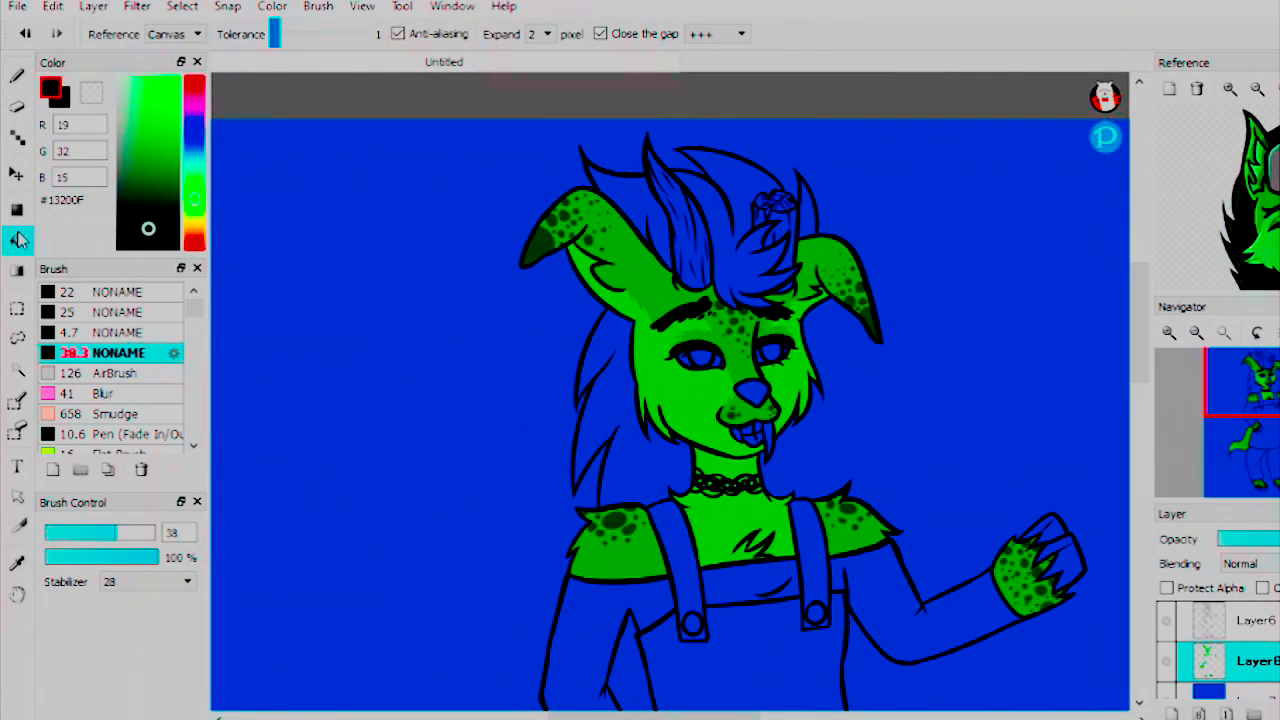
pyautogui.click(600, 420)
pyautogui.click(651, 186)
# Step: Choose near-black #0B0E0F and fill the overall dress and both of its straps
pyautogui.scroll(-7, 651, 186)
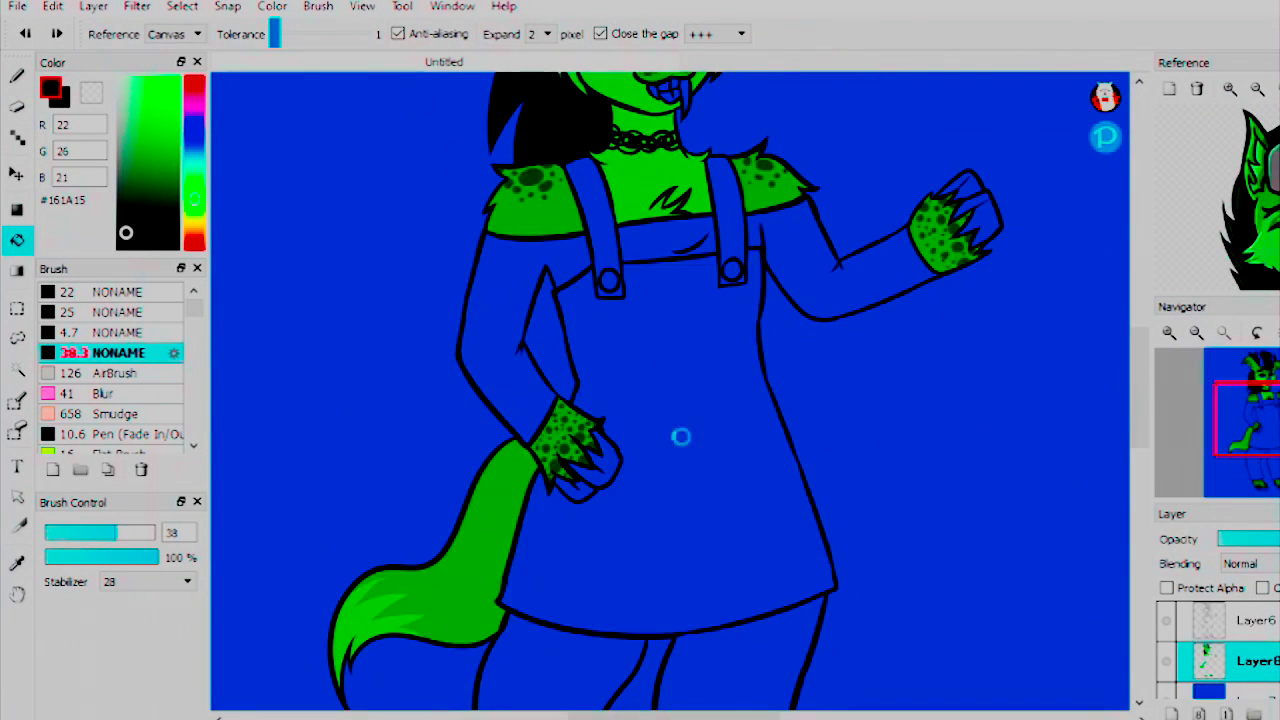
pyautogui.click(126, 222)
pyautogui.click(660, 450)
pyautogui.click(600, 220)
pyautogui.click(728, 215)
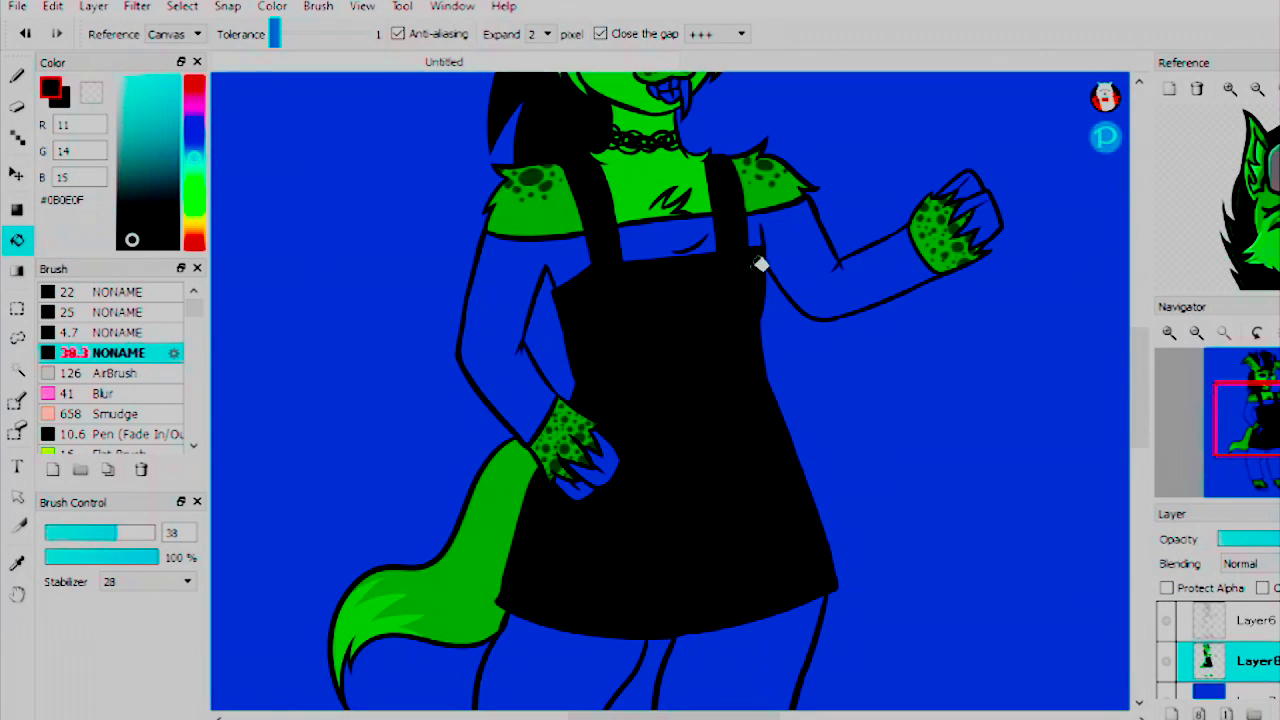
# Step: Fill both horns with muted plum #5F535D, including the top of the broken horn
pyautogui.press('b')
pyautogui.scroll(-4, 749, 323)
pyautogui.scroll(10, 663, 163)
pyautogui.press('g')
pyautogui.click(663, 163)
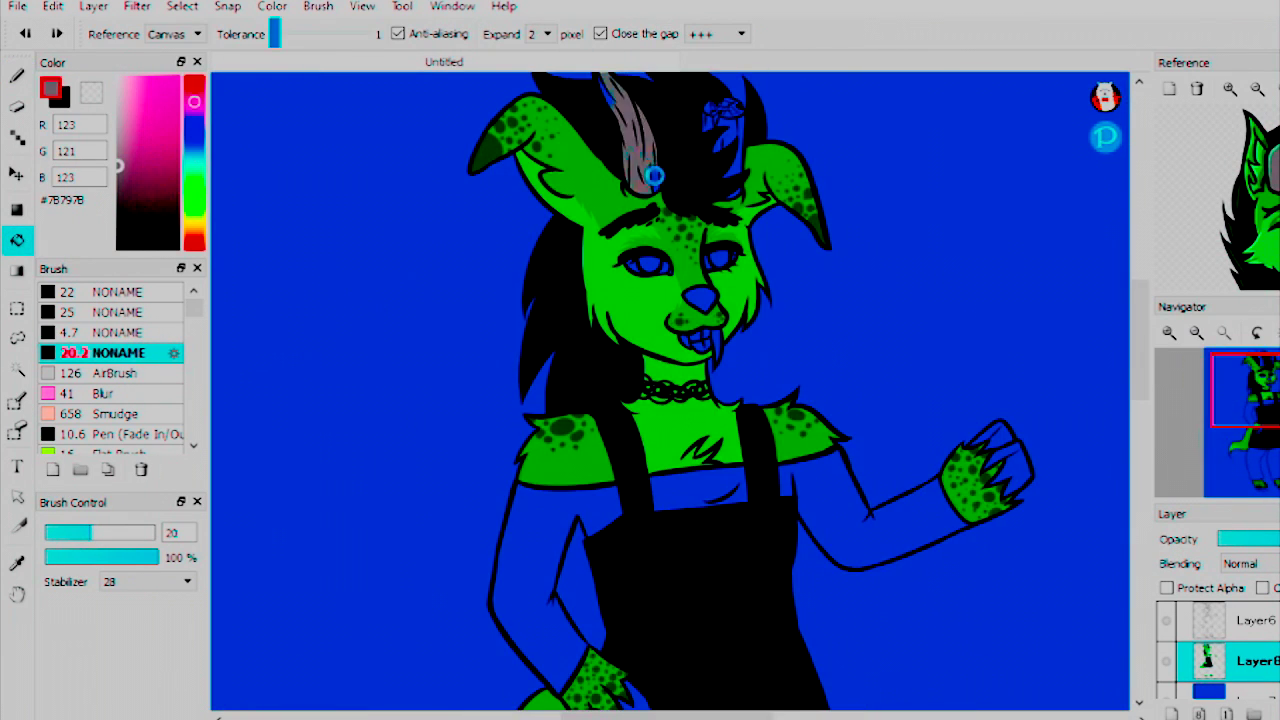
pyautogui.scroll(3, 663, 163)
pyautogui.click(625, 132)
pyautogui.click(716, 115)
pyautogui.press('b')
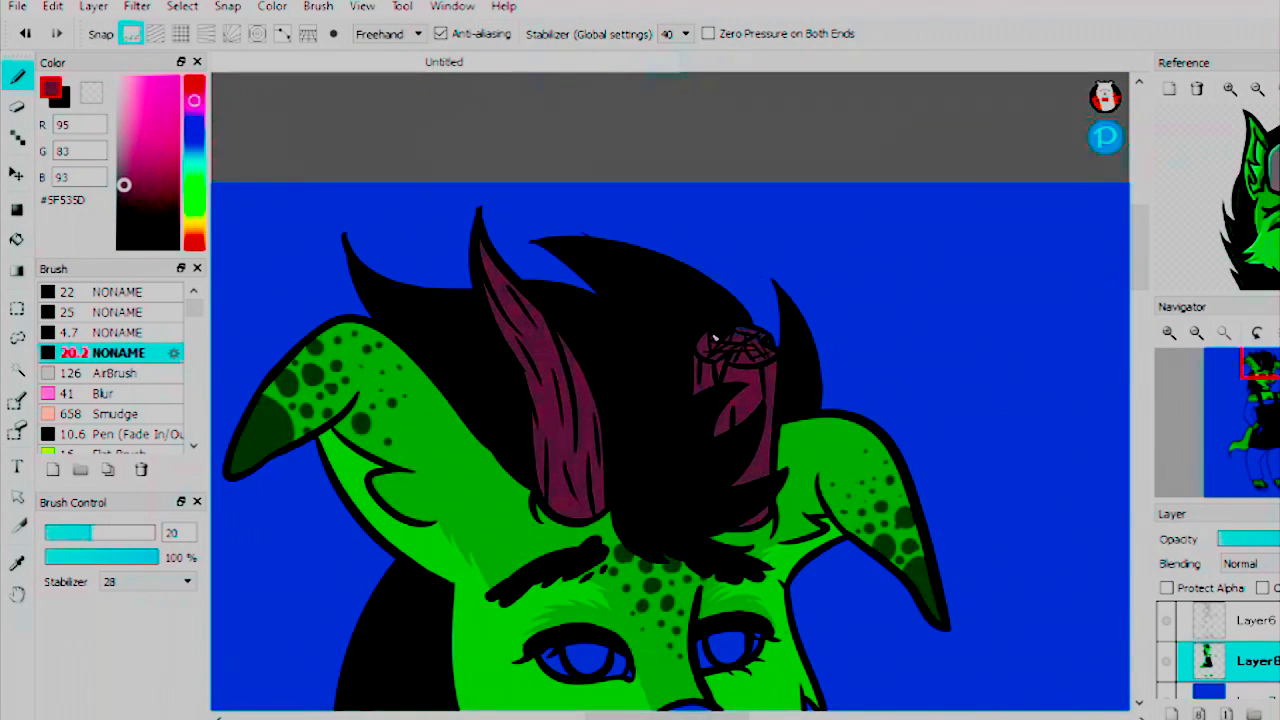
pyautogui.hotkey('ctrl', 'Up')
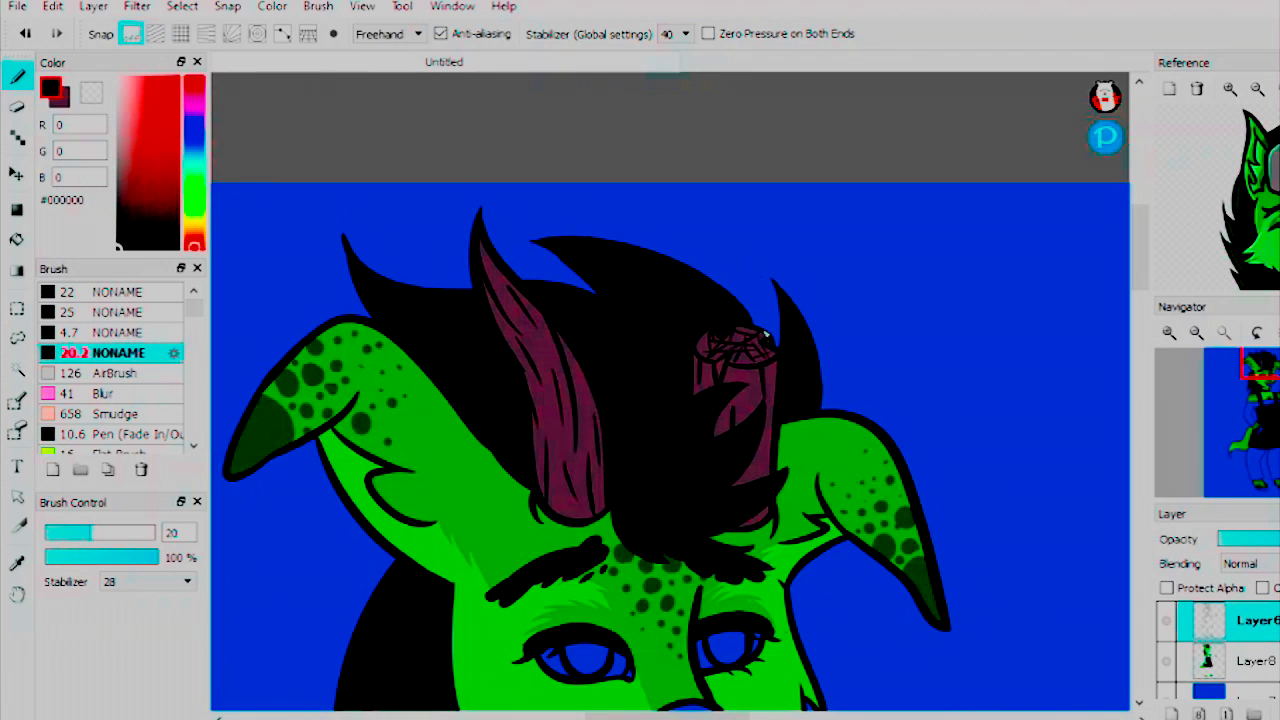
# Step: Fill the teeth with cream #CCBF8F and the whites of the eyes with a pale tint
pyautogui.scroll(-4, 640, 400)
pyautogui.click(194, 228)
pyautogui.click(140, 120)
pyautogui.hotkey('ctrl', 'Down')
pyautogui.press('g')
pyautogui.click(610, 455)
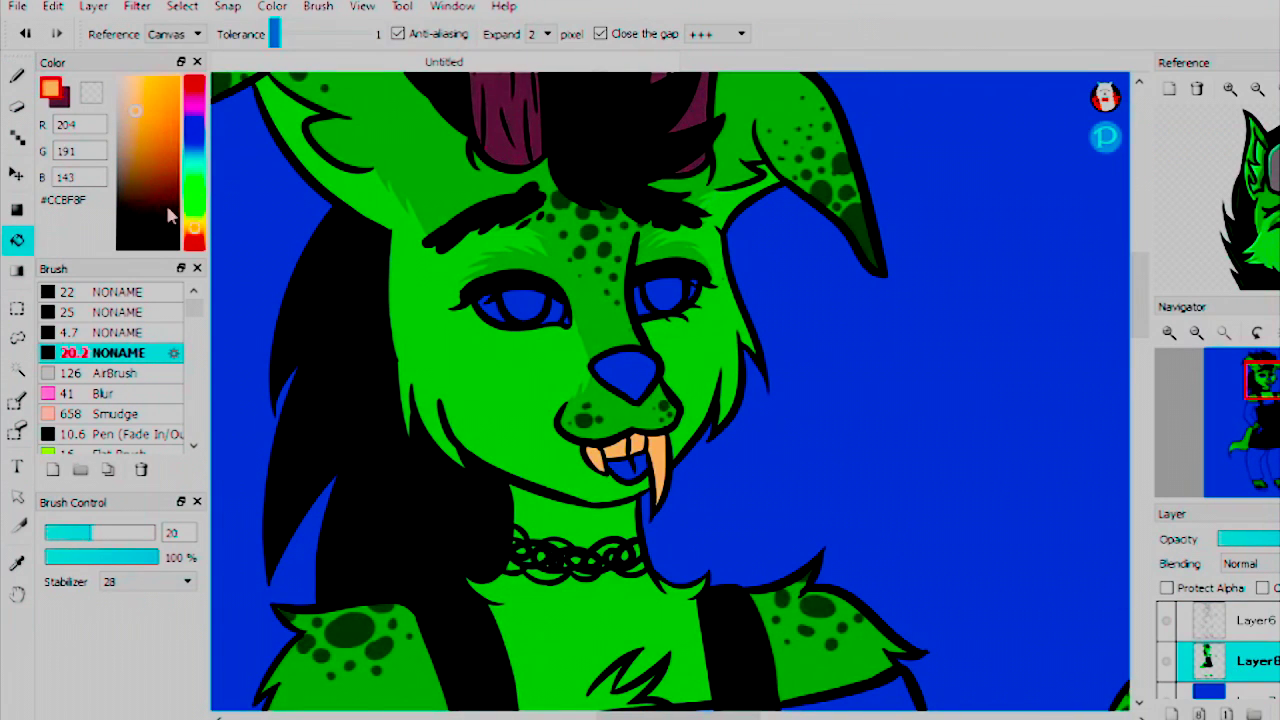
pyautogui.click(490, 310)
# Step: Choose a dark red and fill the nose and the inside of the mouth
pyautogui.press('b')
pyautogui.click(194, 237)
pyautogui.click(162, 162)
pyautogui.moveTo(614, 355); pyautogui.dragTo(638, 356)
pyautogui.click(174, 180)
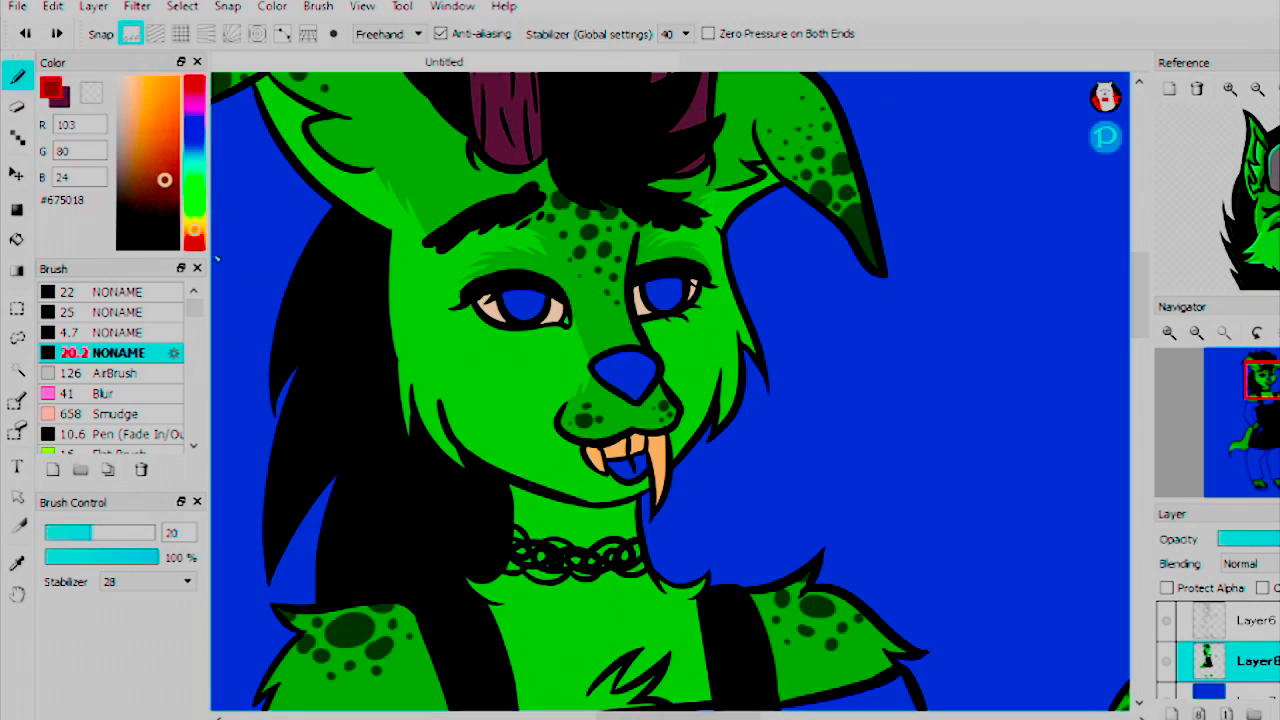
pyautogui.press('g')
pyautogui.click(625, 375)
pyautogui.click(622, 465)
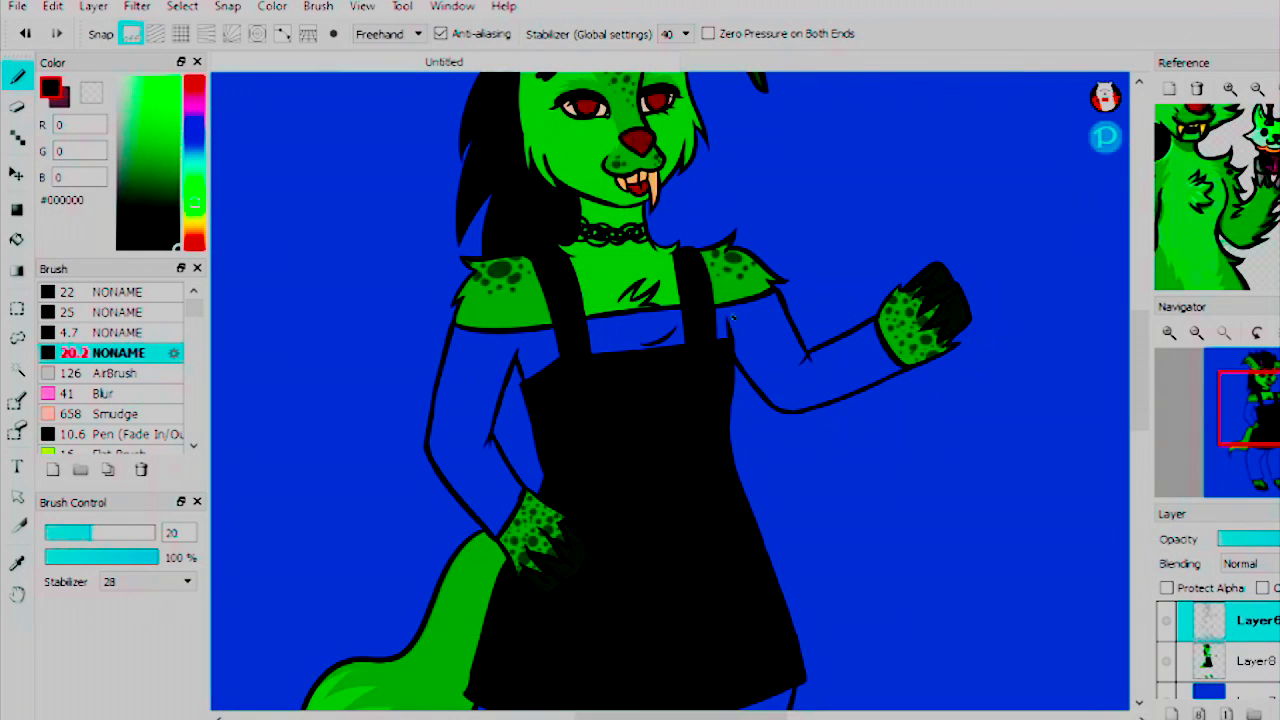
# Step: On the color layer, choose green #00861D and fill the shirt's sleeves and chest band
pyautogui.scroll(-3, 571, 524)
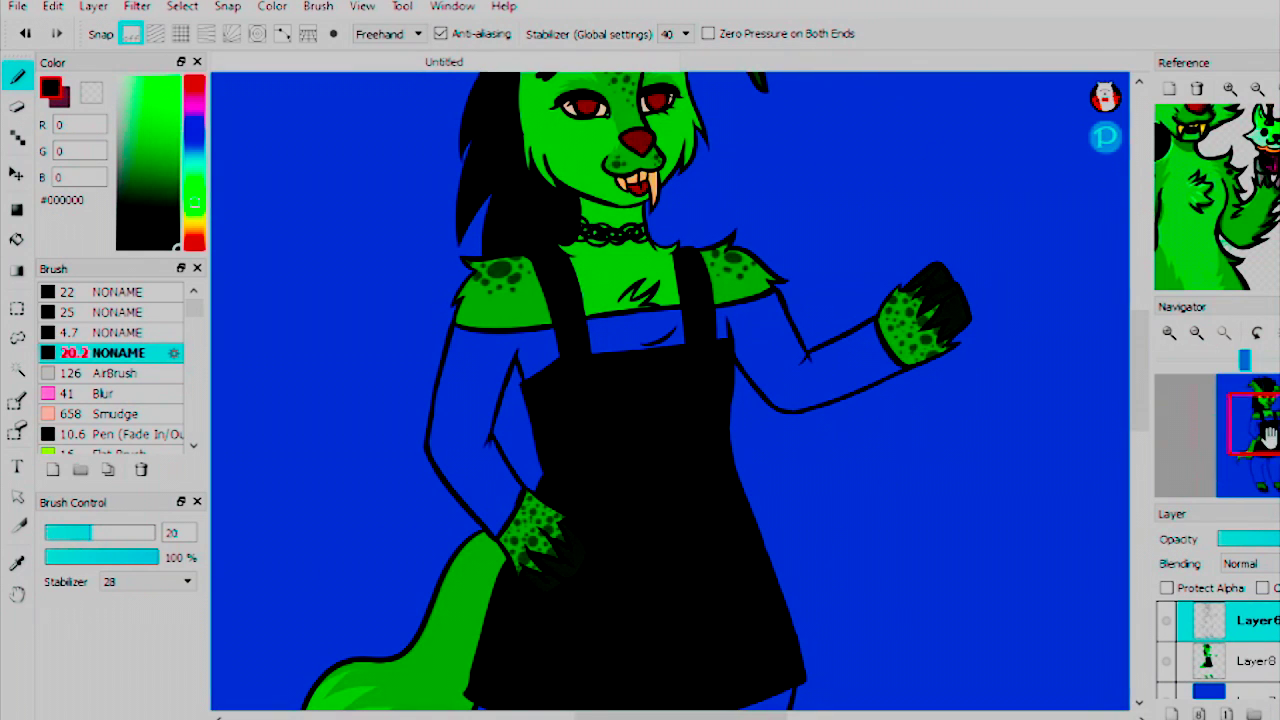
pyautogui.click(1230, 660)
pyautogui.press('w')
pyautogui.click(490, 330)
pyautogui.keyDown('shift'); pyautogui.click(648, 240); pyautogui.keyUp('shift')
pyautogui.press('b')
pyautogui.click(193, 197)
pyautogui.click(177, 145)
pyautogui.press('g')
pyautogui.click(500, 280)
pyautogui.click(820, 277)
pyautogui.scroll(-1, 820, 277)
pyautogui.keyDown('ctrl'); pyautogui.click(757, 309); pyautogui.keyUp('ctrl')
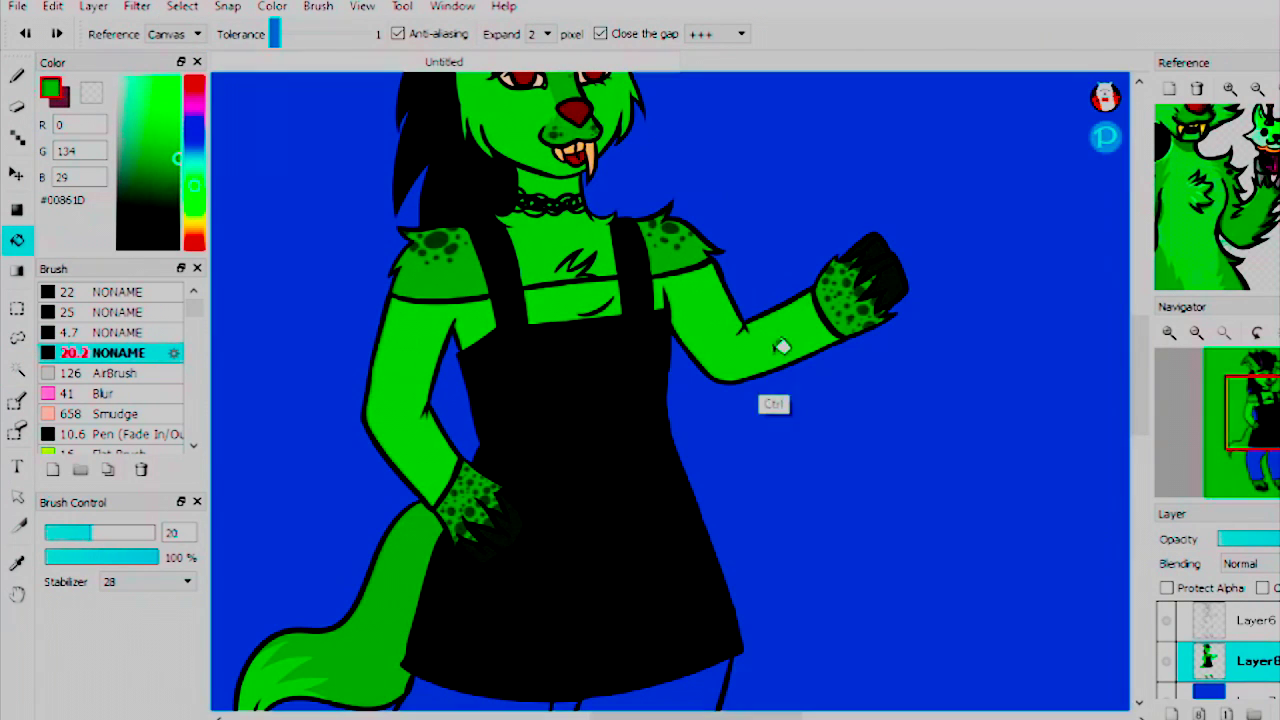
pyautogui.keyDown('ctrl'); pyautogui.click(709, 310); pyautogui.keyUp('ctrl')
# Step: Try a pattern of short dark #181818 dashes along the sleeve of the arm on the hip
pyautogui.scroll(-5, 405, 330)
pyautogui.scroll(4, 350, 290)
pyautogui.press('b')
pyautogui.press('x')
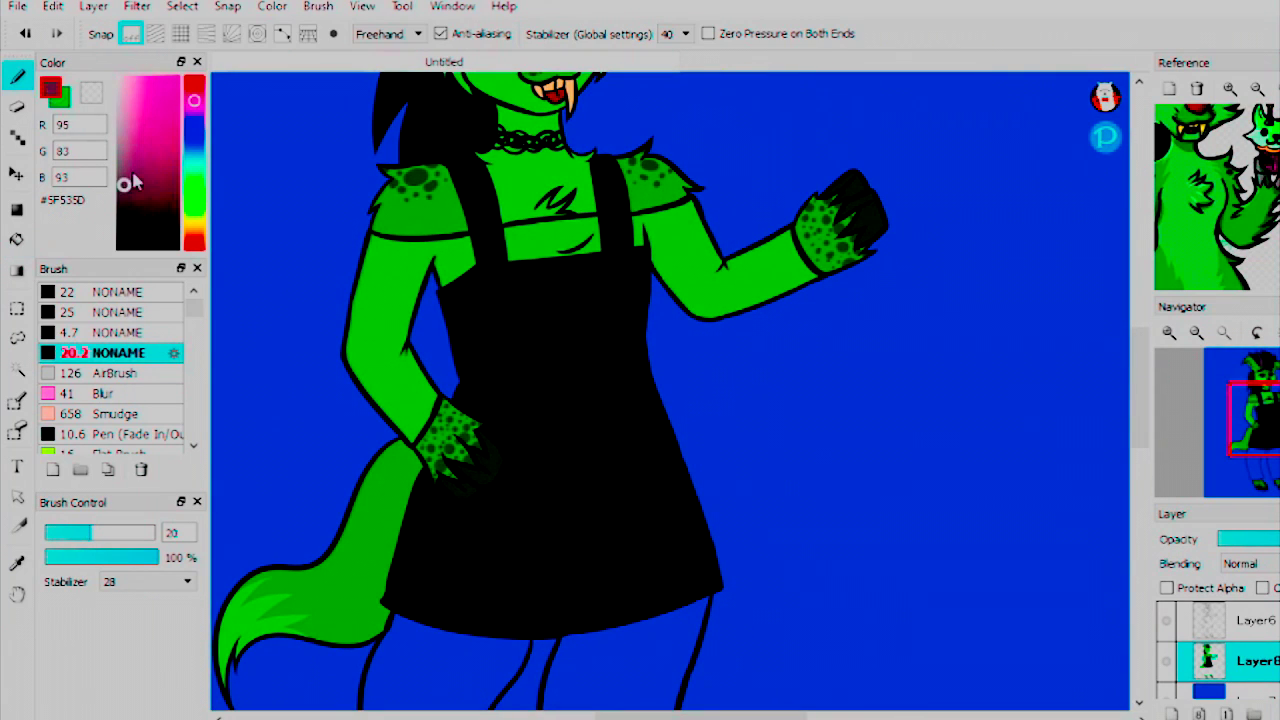
pyautogui.moveTo(350, 356); pyautogui.dragTo(362, 390)
pyautogui.moveTo(378, 402); pyautogui.dragTo(409, 437)
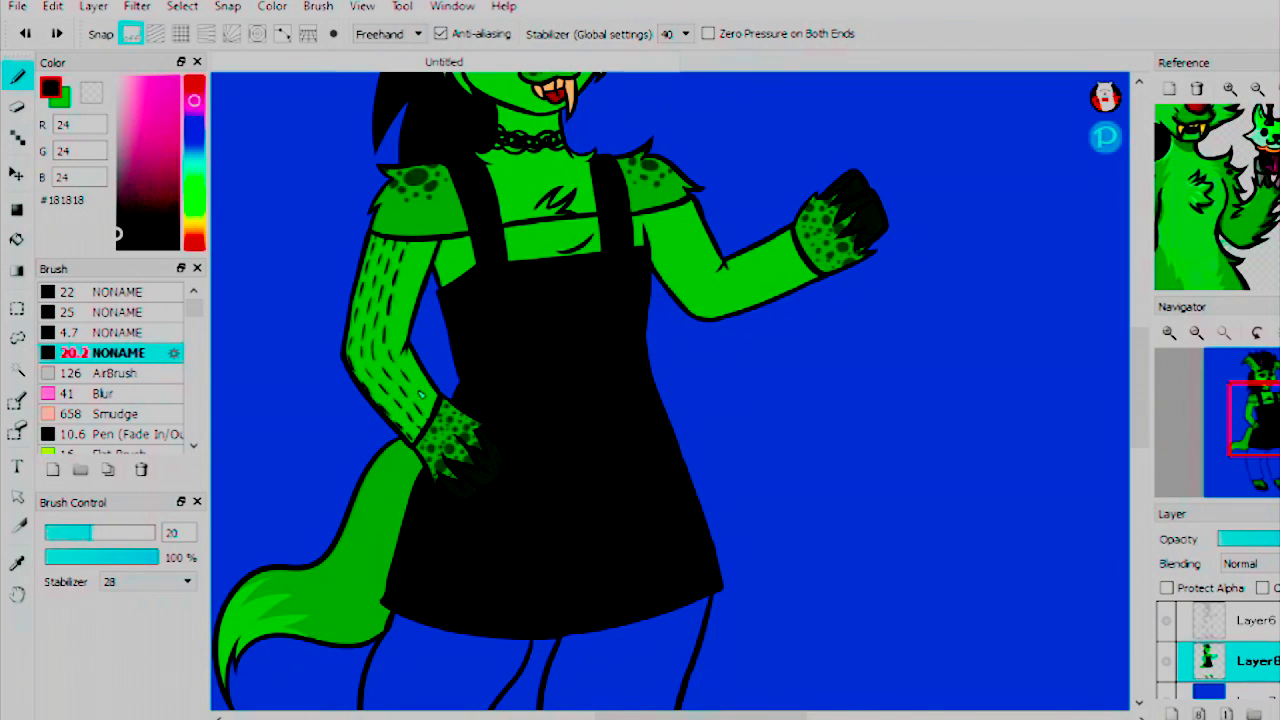
pyautogui.press('ctrl')
pyautogui.scroll(3, 421, 283)
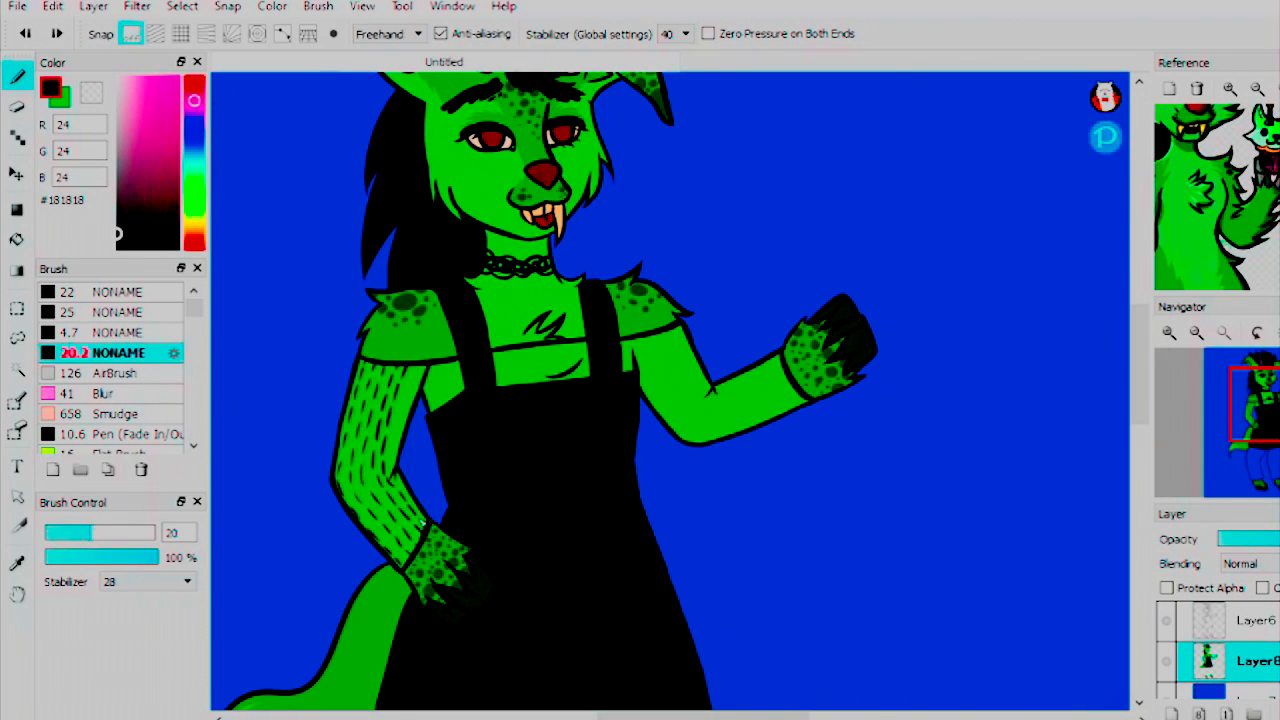
pyautogui.moveTo(409, 643); pyautogui.dragTo(410, 643)
# Step: Set the brush size to 49 and paint #181818 stripes across the selected sleeve of the arm on the hip
pyautogui.moveTo(385, 540); pyautogui.dragTo(430, 490)
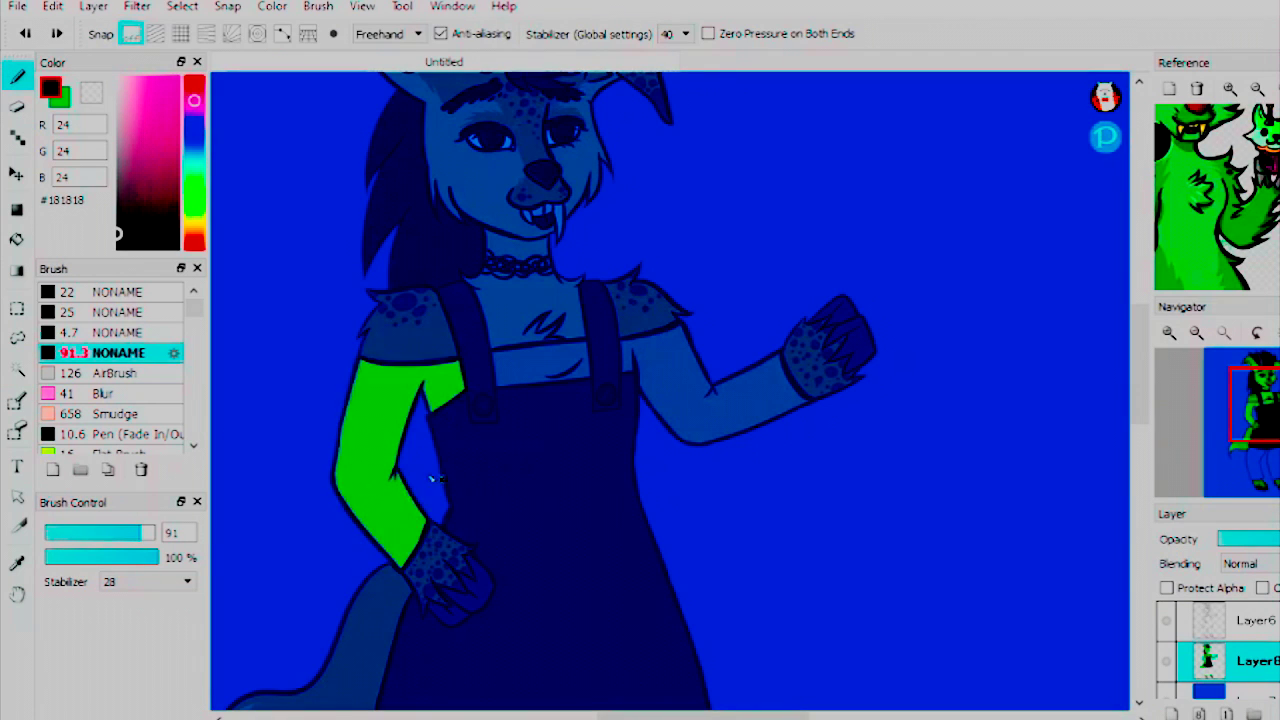
pyautogui.click(128, 541)
pyautogui.moveTo(398, 558); pyautogui.dragTo(424, 522)
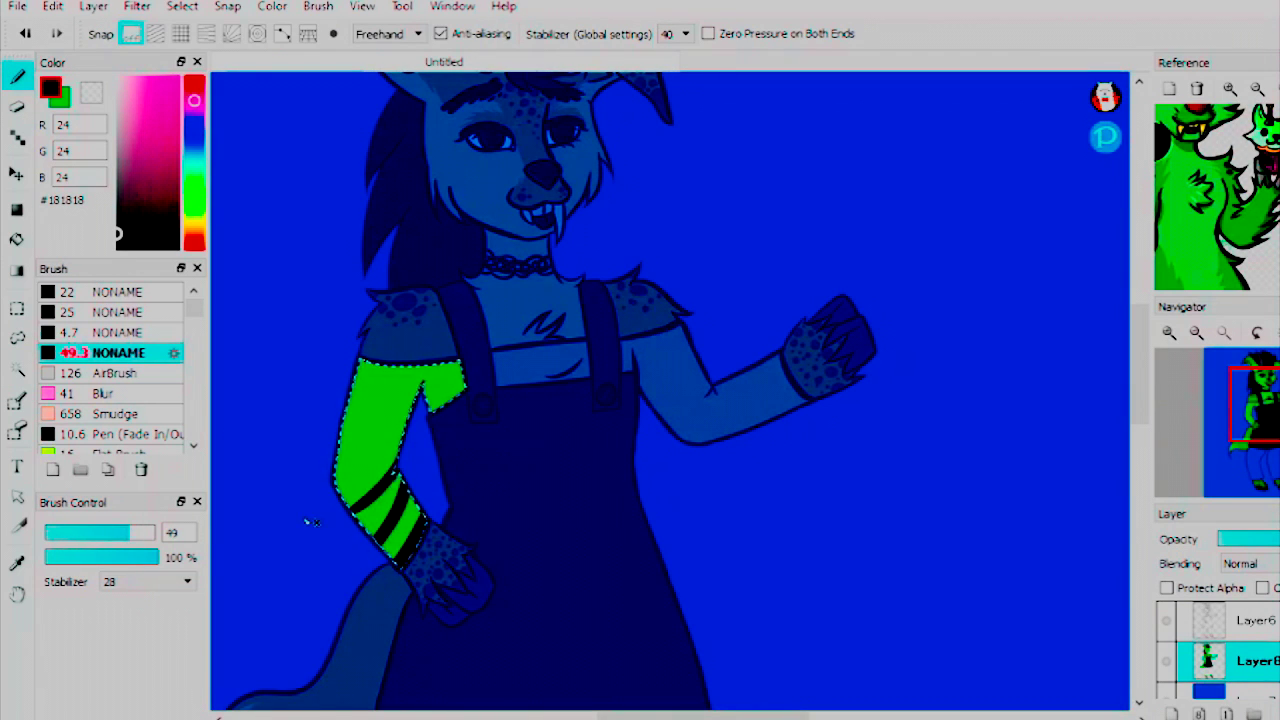
pyautogui.moveTo(412, 446)
pyautogui.mouseDown()
pyautogui.moveTo(400, 509)
pyautogui.moveTo(360, 490)
pyautogui.moveTo(337, 503)
pyautogui.moveTo(338, 421)
pyautogui.moveTo(345, 495)
pyautogui.moveTo(400, 560)
pyautogui.moveTo(440, 385)
pyautogui.moveTo(338, 416)
pyautogui.moveTo(360, 480)
pyautogui.moveTo(408, 523)
pyautogui.moveTo(350, 450)
pyautogui.moveTo(417, 410)
pyautogui.moveTo(323, 406)
pyautogui.moveTo(320, 434)
pyautogui.moveTo(476, 369)
pyautogui.mouseUp()
pyautogui.click(16, 370)
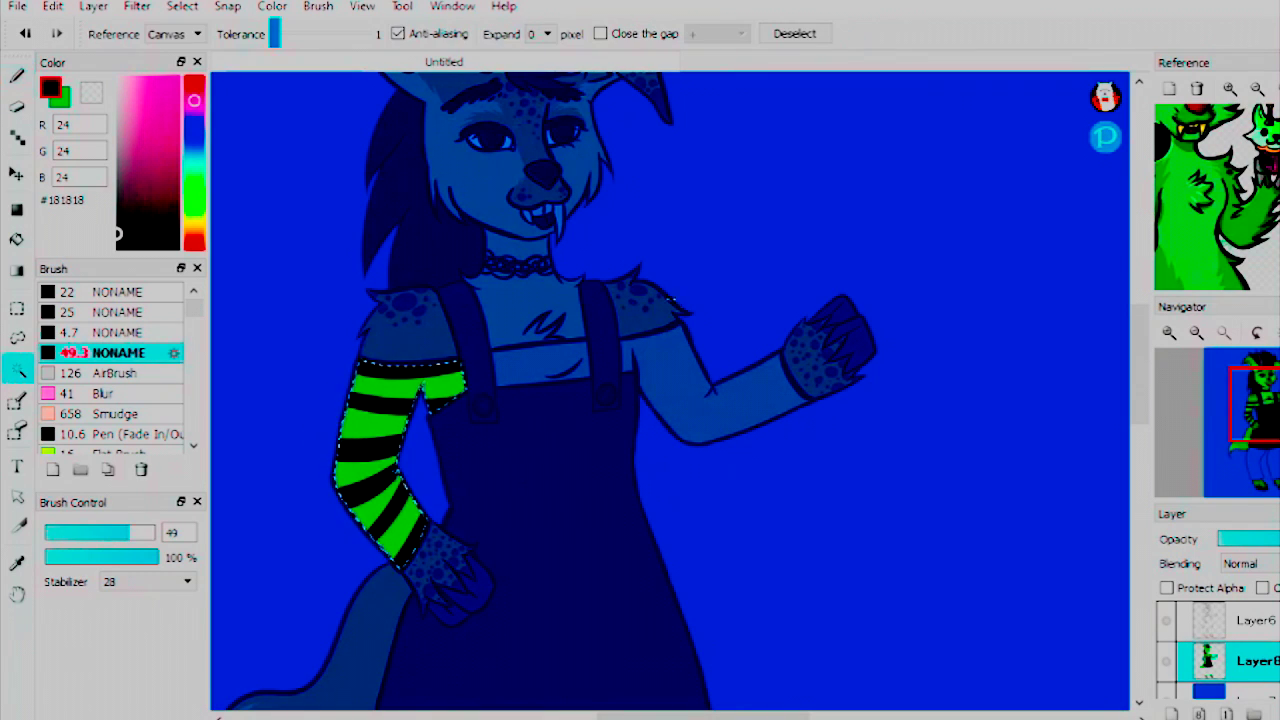
pyautogui.click(530, 372)
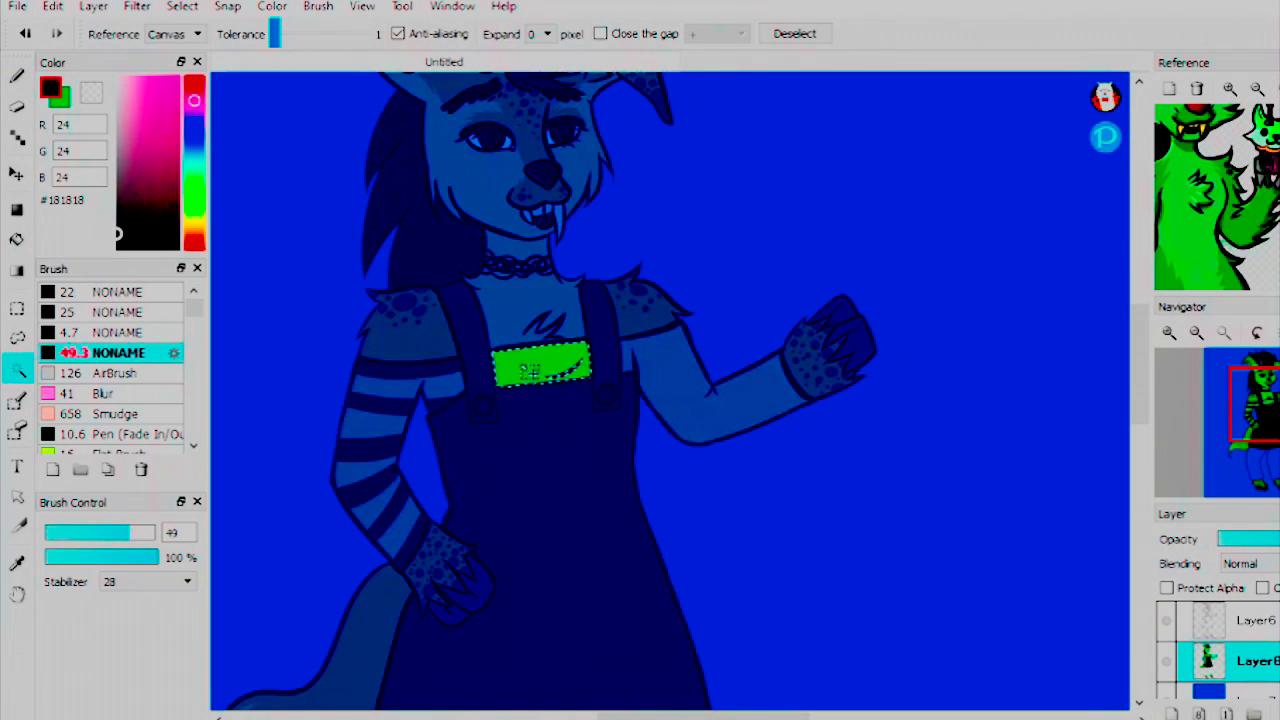
pyautogui.press('b')
pyautogui.press('w')
pyautogui.click(672, 385)
pyautogui.press('b')
pyautogui.hotkey('ctrl', 'z')
# Step: Select the raised arm's sleeve, paint #181818 stripes across it, and clear the selection
pyautogui.press('w')
pyautogui.click(652, 343)
pyautogui.press('b')
pyautogui.moveTo(635, 365); pyautogui.dragTo(700, 340)
pyautogui.moveTo(650, 395); pyautogui.dragTo(710, 370)
pyautogui.moveTo(670, 425)
pyautogui.mouseDown()
pyautogui.moveTo(715, 395)
pyautogui.moveTo(725, 410)
pyautogui.moveTo(722, 378)
pyautogui.mouseUp()
pyautogui.moveTo(770, 425)
pyautogui.mouseDown()
pyautogui.moveTo(758, 365)
pyautogui.moveTo(778, 392)
pyautogui.mouseUp()
pyautogui.click(182, 6)
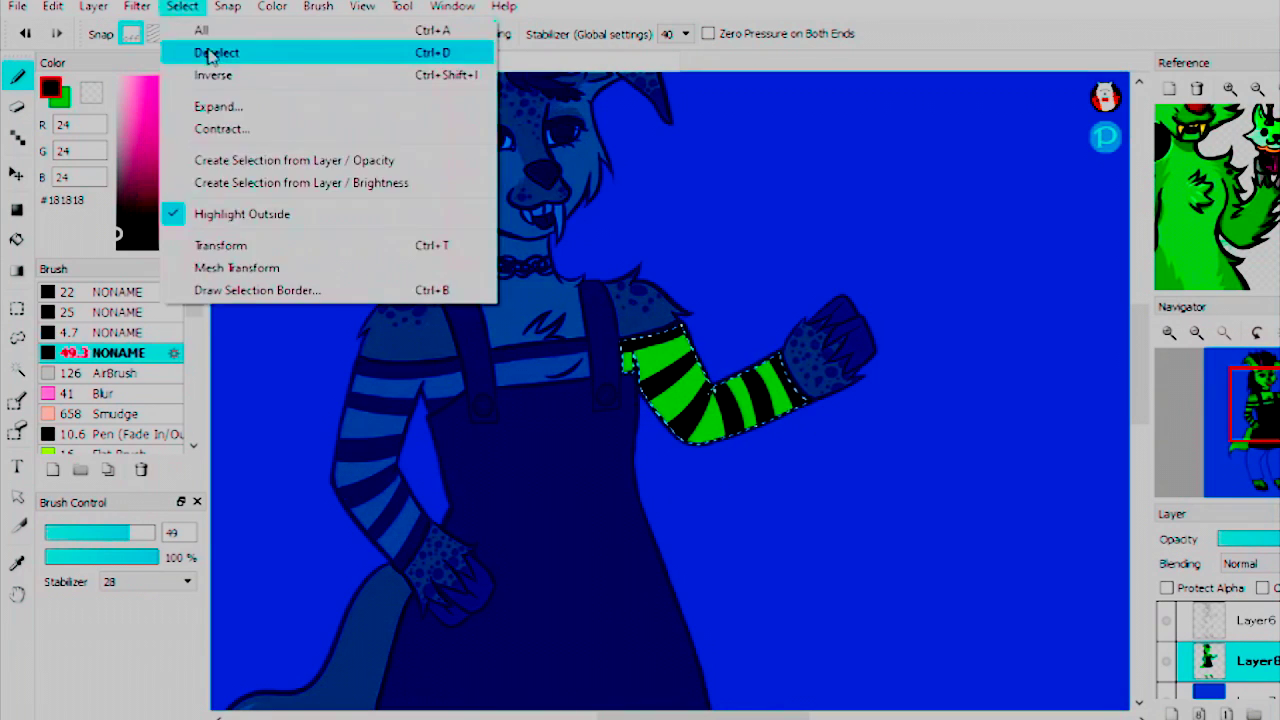
pyautogui.click(210, 53)
# Step: Choose green #07935F and bucket-fill both legs below the dress
pyautogui.moveTo(598, 347); pyautogui.dragTo(668, 262)
pyautogui.press('g')
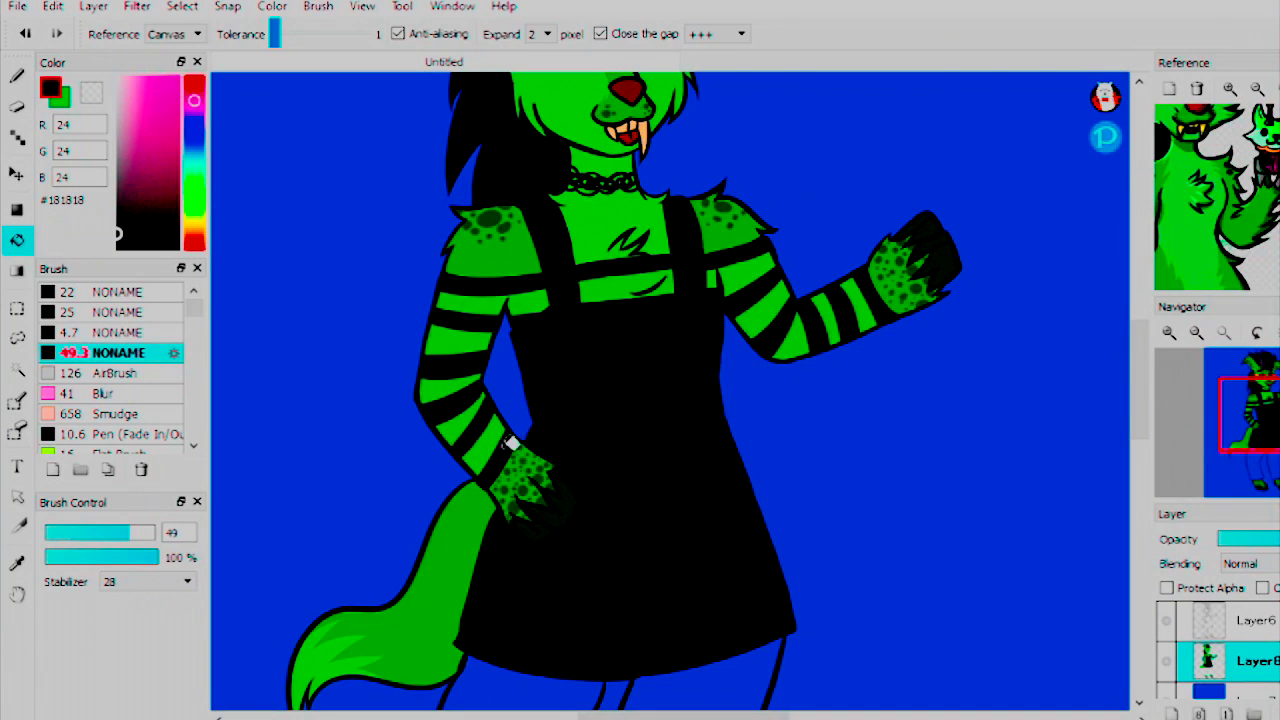
pyautogui.press('b')
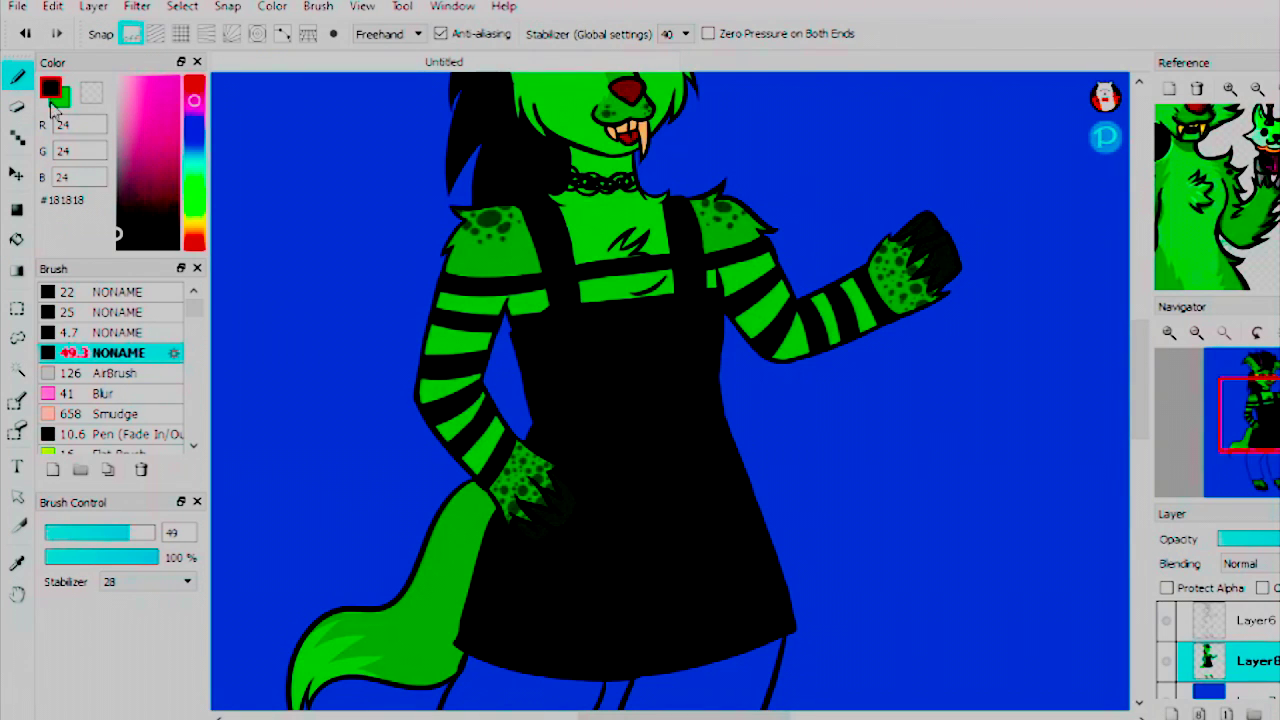
pyautogui.press('x')
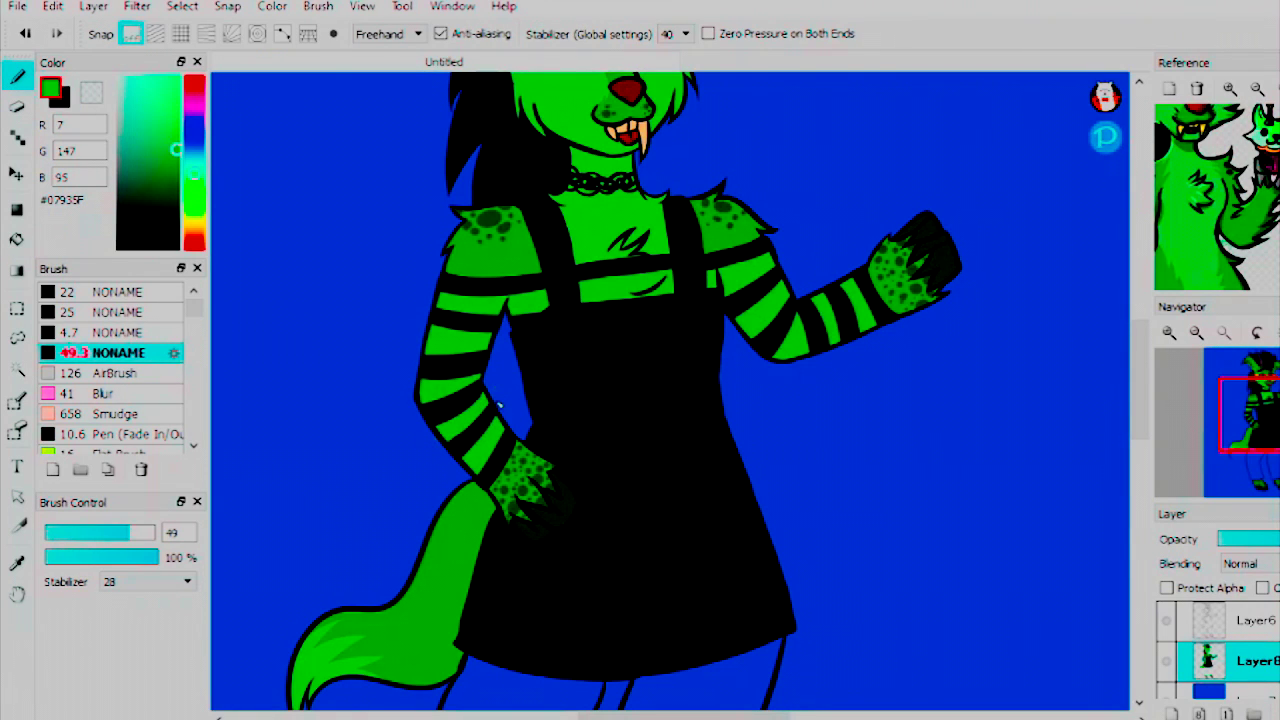
pyautogui.scroll(-3, 497, 403)
pyautogui.press('g')
pyautogui.click(597, 600)
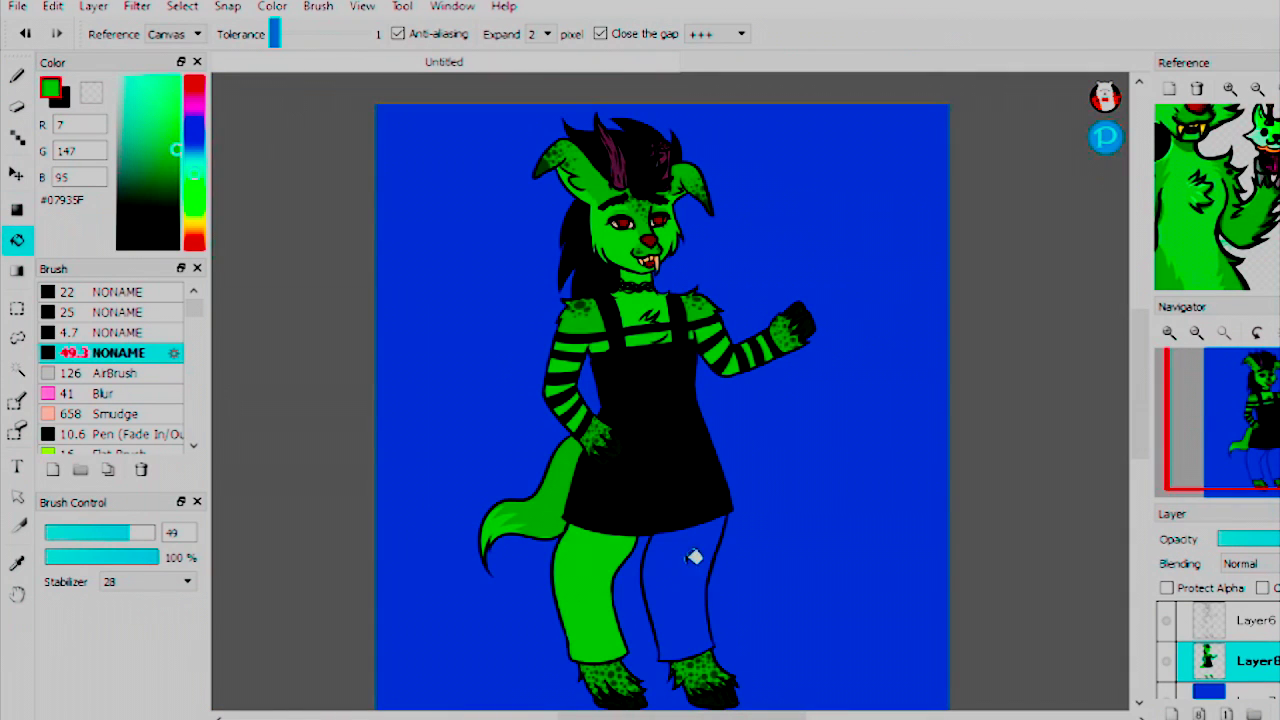
pyautogui.click(680, 566)
# Step: Switch to the brush with black #000000 and set its size to 18
pyautogui.click(1168, 336)
pyautogui.press('b')
pyautogui.press('x')
pyautogui.press('[')
pyautogui.press('[')
pyautogui.press('[')
pyautogui.press('[')
pyautogui.press('[')
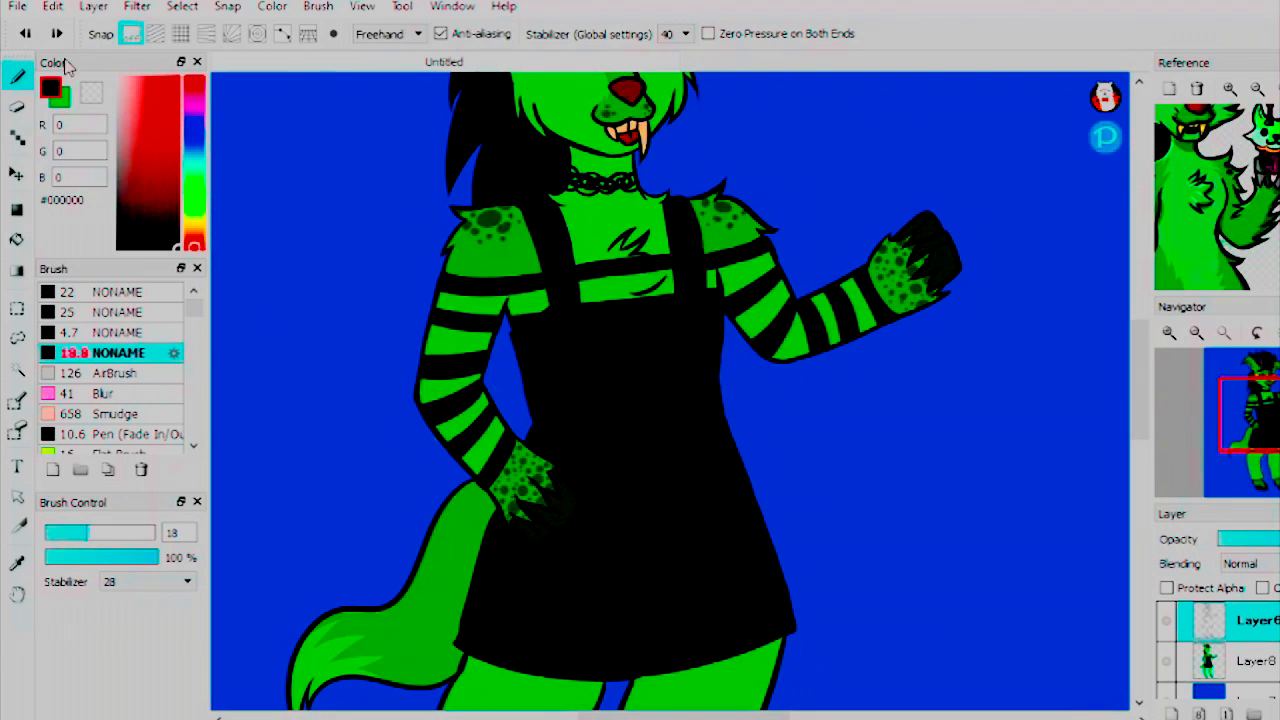
# Step: Try filling both trouser legs with dark green #005E4F on the figure's color layer
pyautogui.click(170, 235)
pyautogui.press('g')
pyautogui.scroll(-5, 623, 371)
pyautogui.click(443, 503)
pyautogui.hotkey('ctrl', 'z')
pyautogui.click(688, 498)
pyautogui.hotkey('ctrl', 'z')
pyautogui.click(1176, 652)
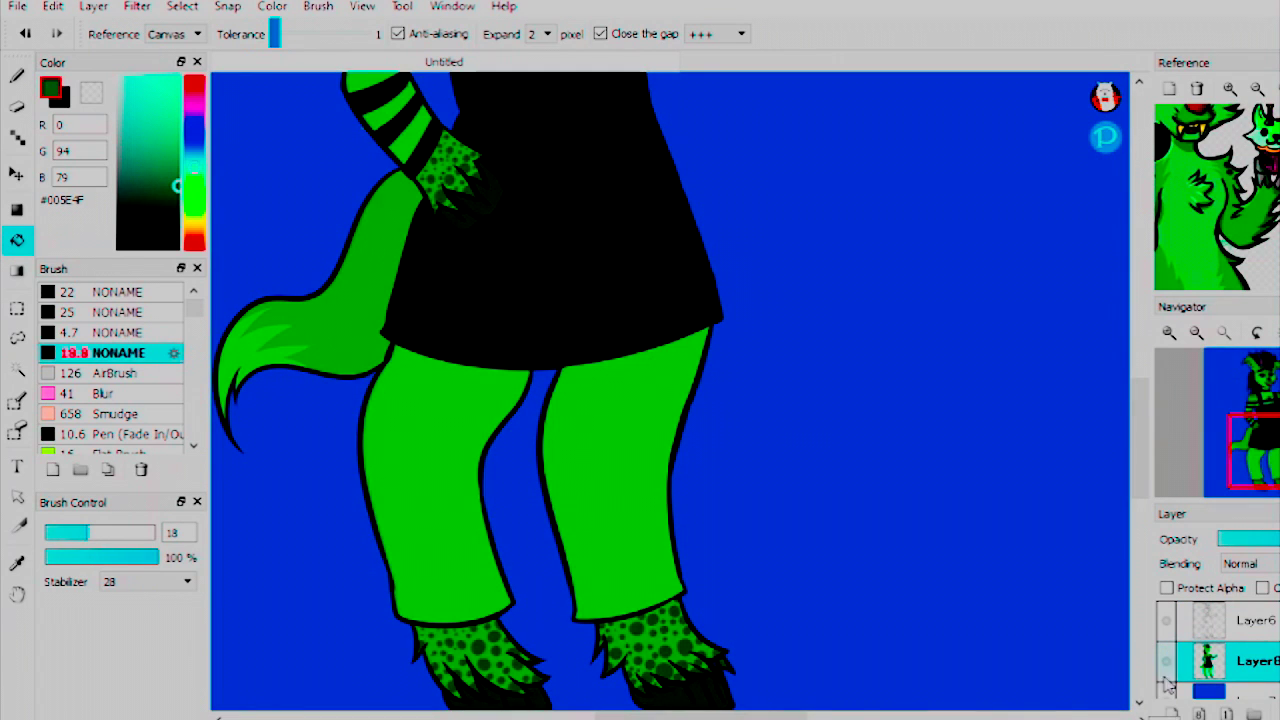
pyautogui.click(464, 396)
pyautogui.click(1169, 334)
pyautogui.scroll(-4, 660, 400)
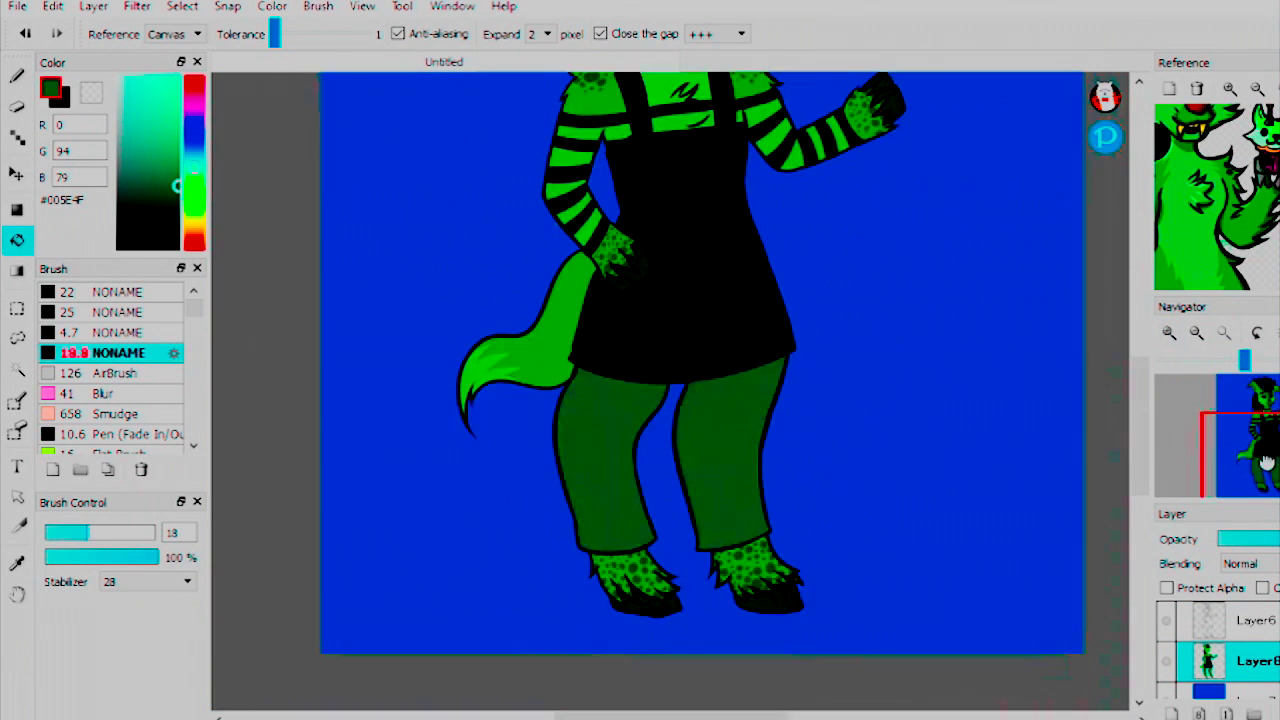
# Step: Try filling both trouser legs with dark gray #2E2E2E
pyautogui.click(565, 450)
pyautogui.click(666, 429)
pyautogui.click(117, 213)
# Step: Choose gray #4D5452 and bucket-fill both trouser legs with it
pyautogui.click(121, 193)
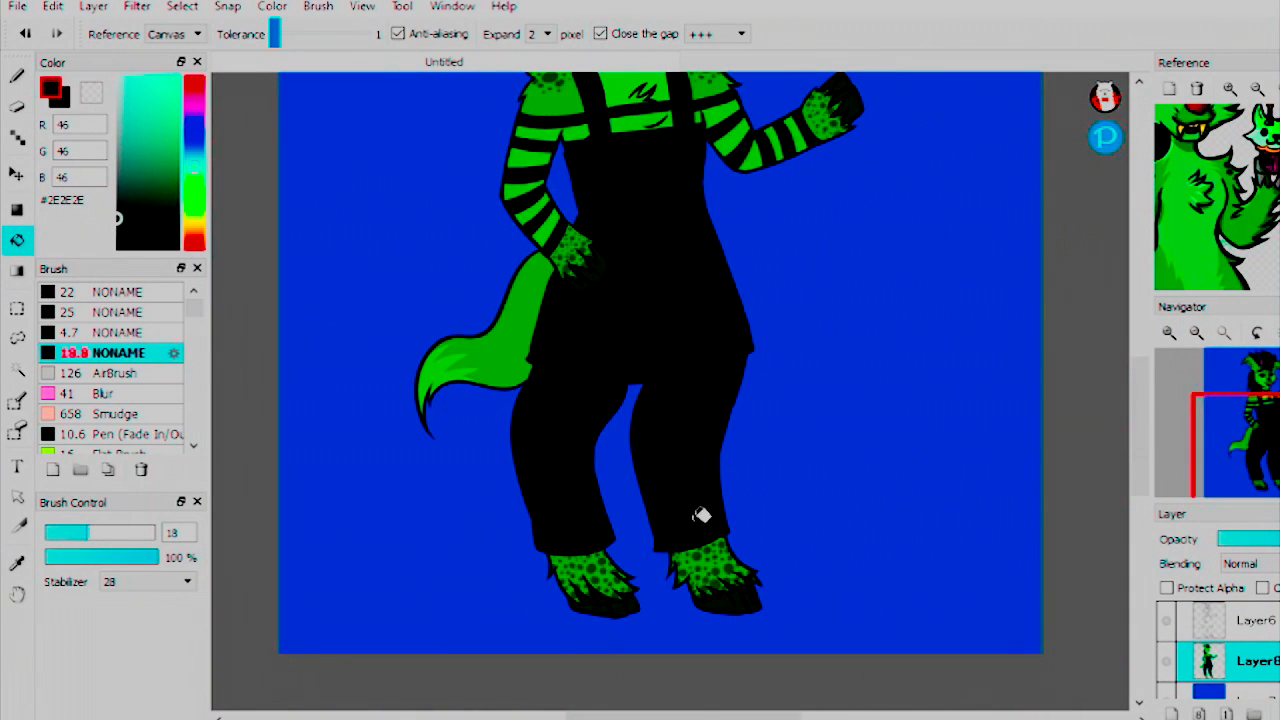
pyautogui.scroll(2, 700, 517)
pyautogui.click(560, 540)
pyautogui.click(697, 491)
# Step: Brush thin black #000000 fold and hem lines onto both trouser legs
pyautogui.moveTo(1274, 437); pyautogui.dragTo(1268, 445)
pyautogui.press('b')
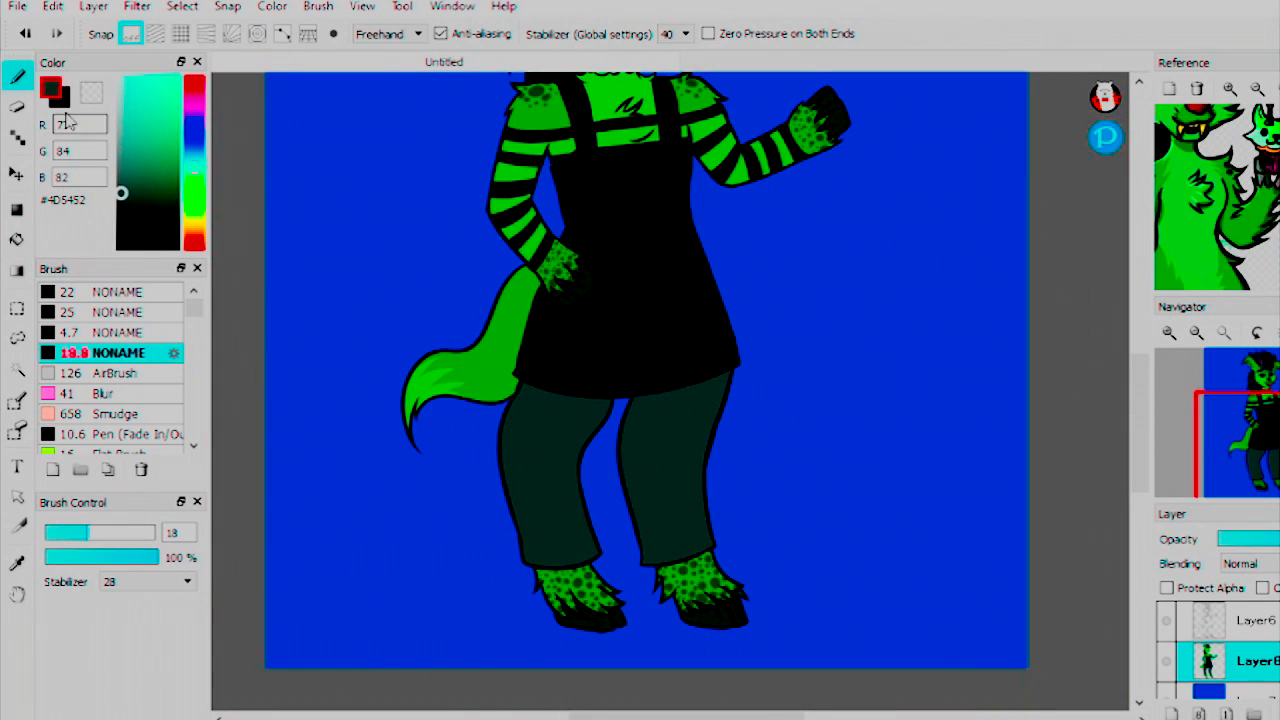
pyautogui.press('x')
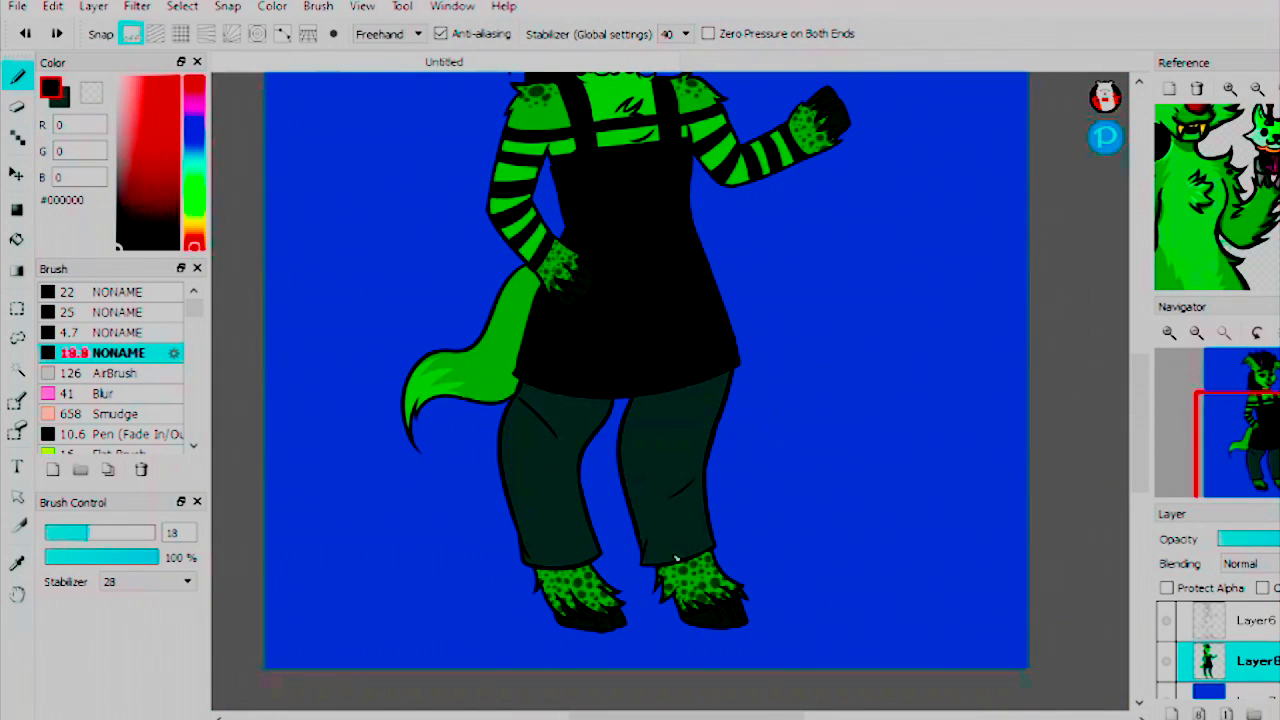
# Step: Set the brush size to 22 and paint near-black #0E0C0C pupils in both eyes on a new layer, redoing one pupil
pyautogui.scroll(4, 643, 548)
pyautogui.scroll(3, 600, 300)
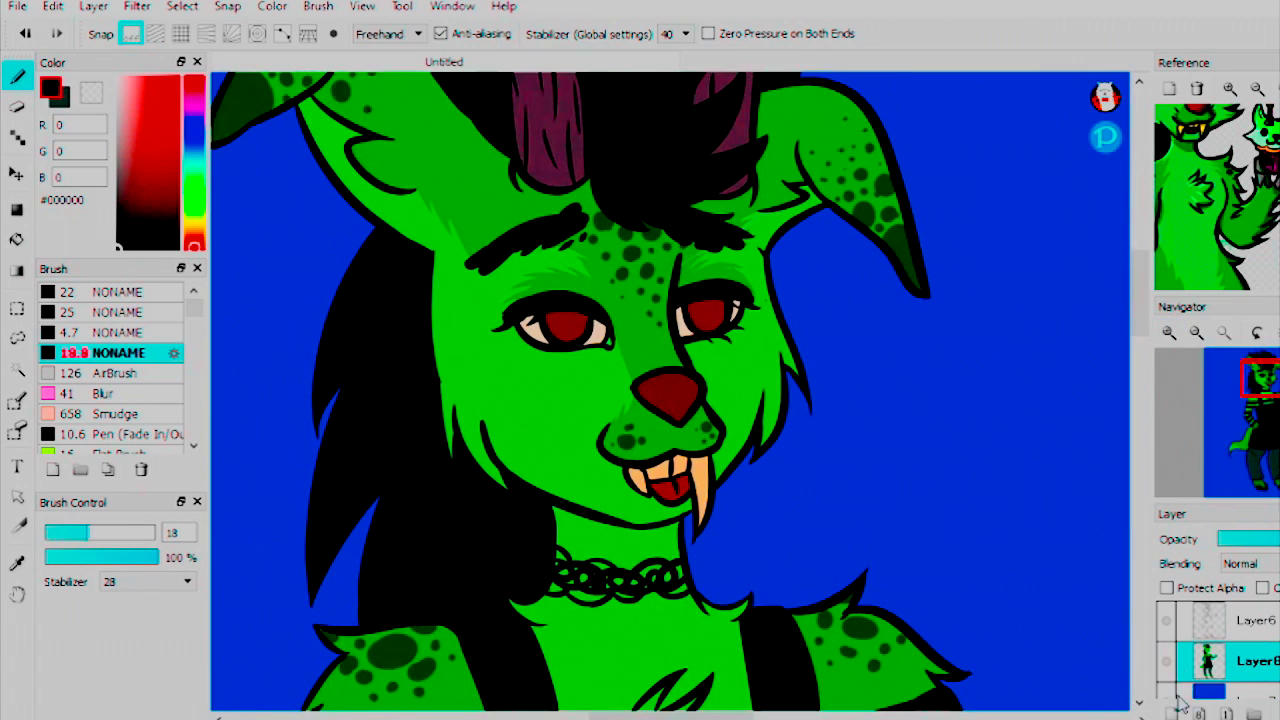
pyautogui.moveTo(90, 537); pyautogui.dragTo(96, 535)
pyautogui.keyDown('alt'); pyautogui.click(560, 320); pyautogui.keyUp('alt')
pyautogui.click(121, 240)
pyautogui.moveTo(556, 318); pyautogui.dragTo(572, 302)
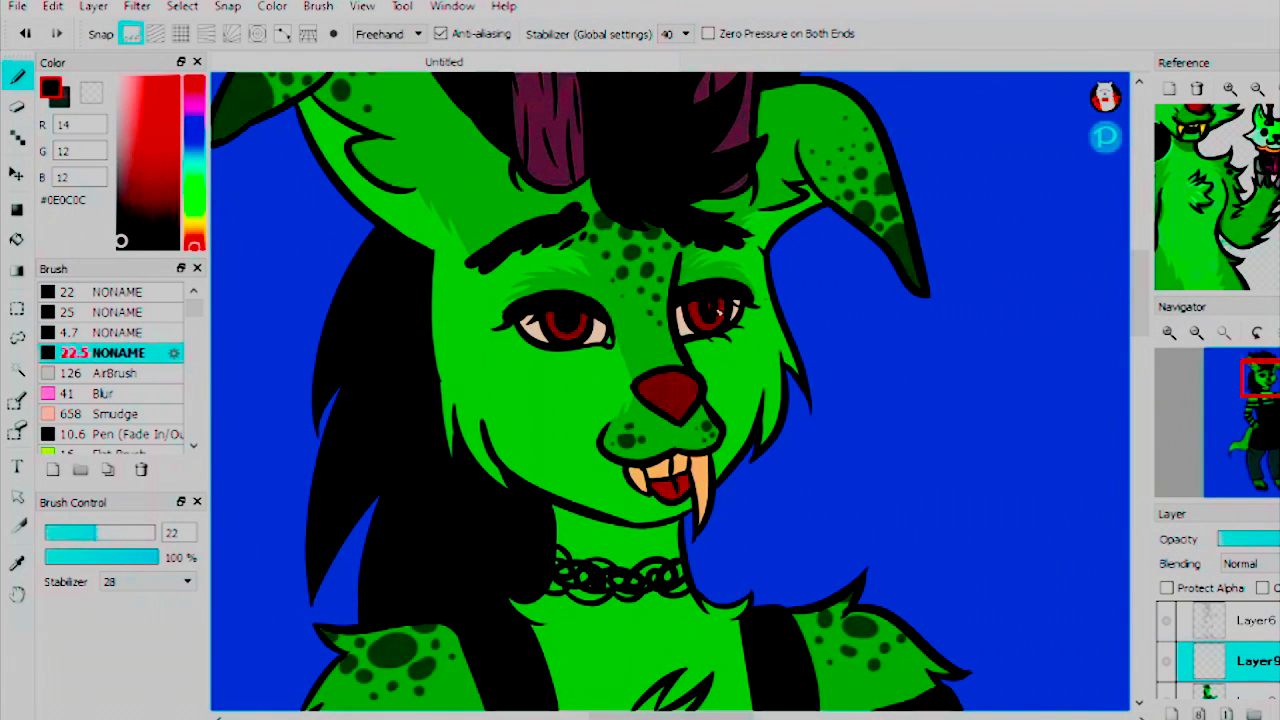
pyautogui.moveTo(716, 325); pyautogui.dragTo(706, 312)
pyautogui.moveTo(556, 334); pyautogui.dragTo(568, 324)
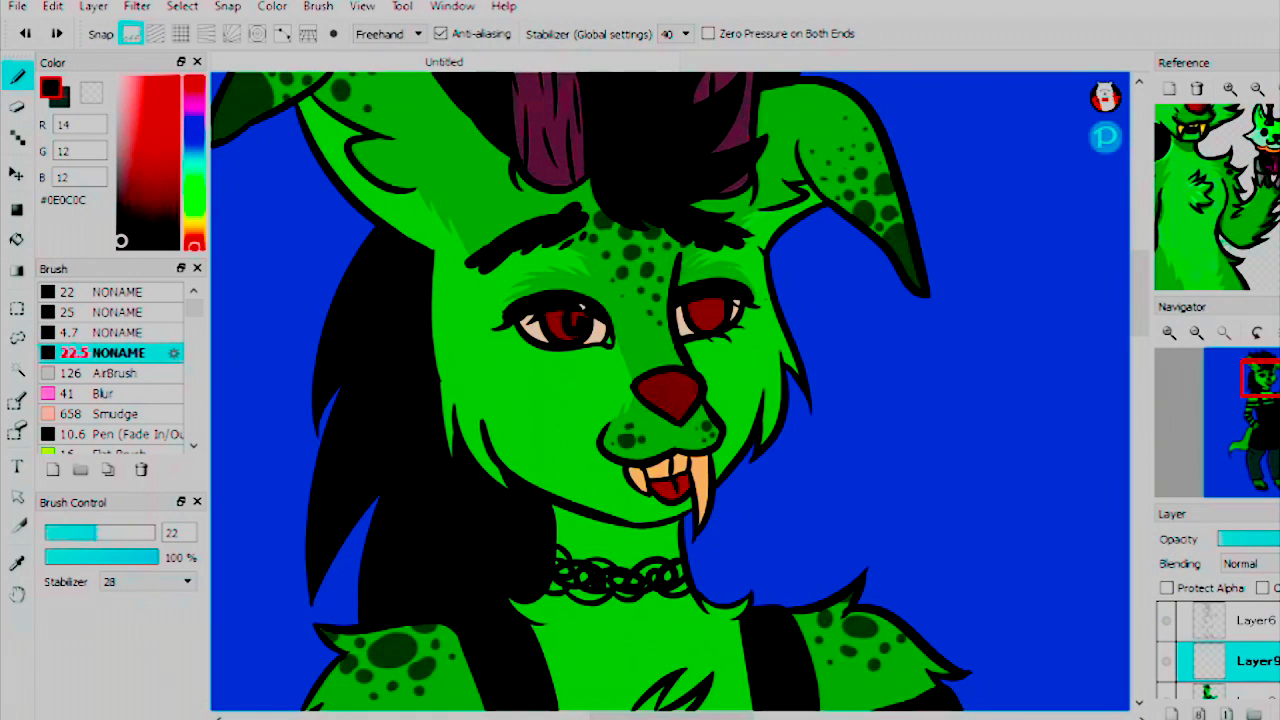
pyautogui.hotkey('ctrl', 'z')
pyautogui.moveTo(556, 332); pyautogui.dragTo(570, 318)
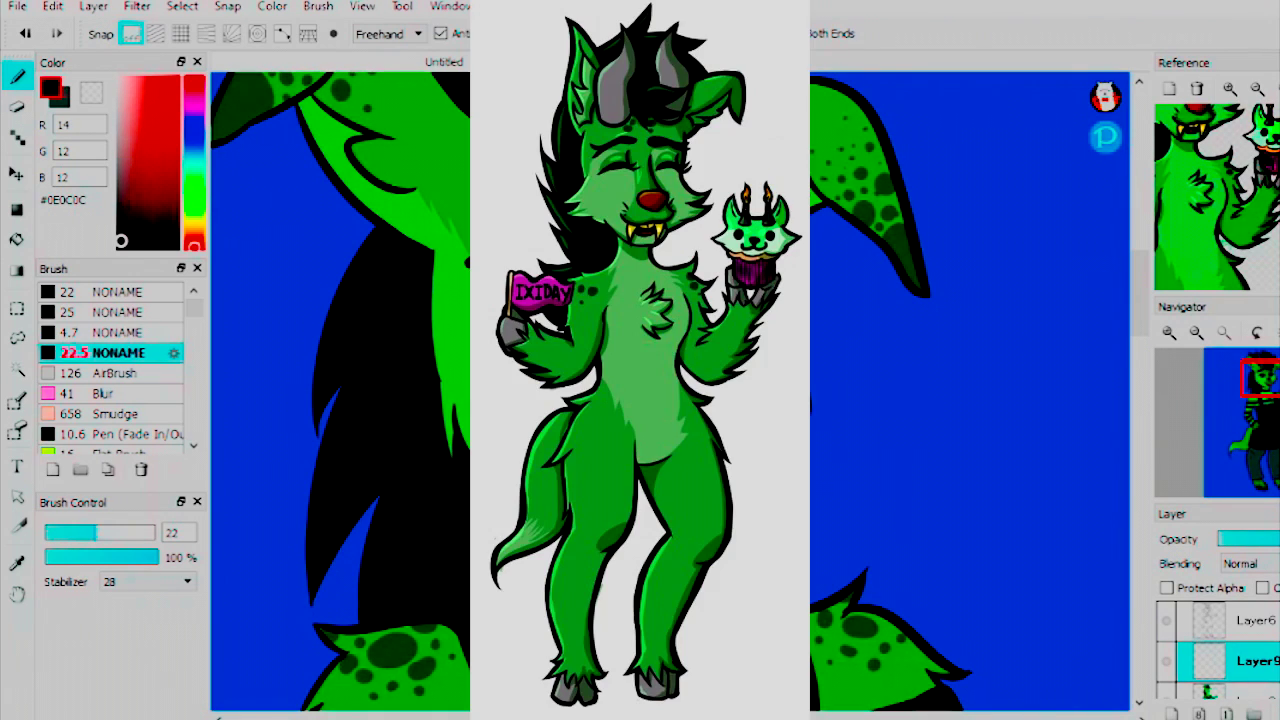
# Step: Paint bright red highlights in both irises and select the top layer with Add blending
pyautogui.click(171, 147)
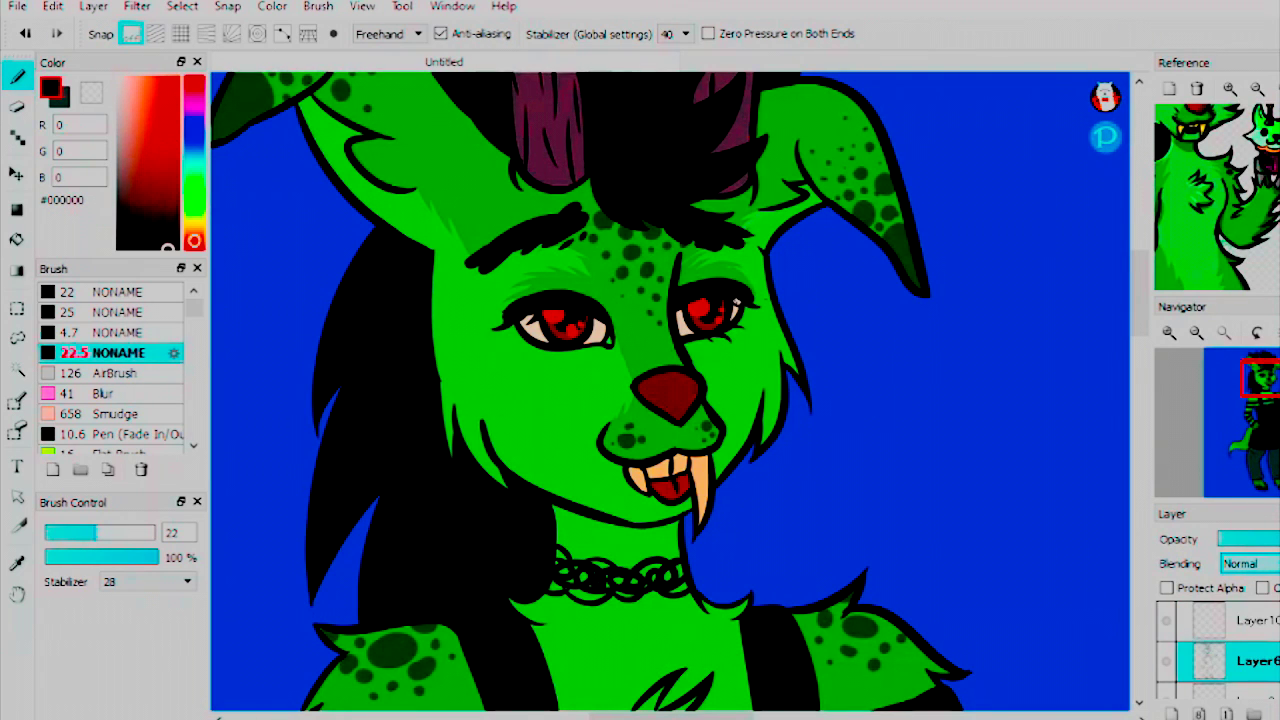
pyautogui.click(1205, 620)
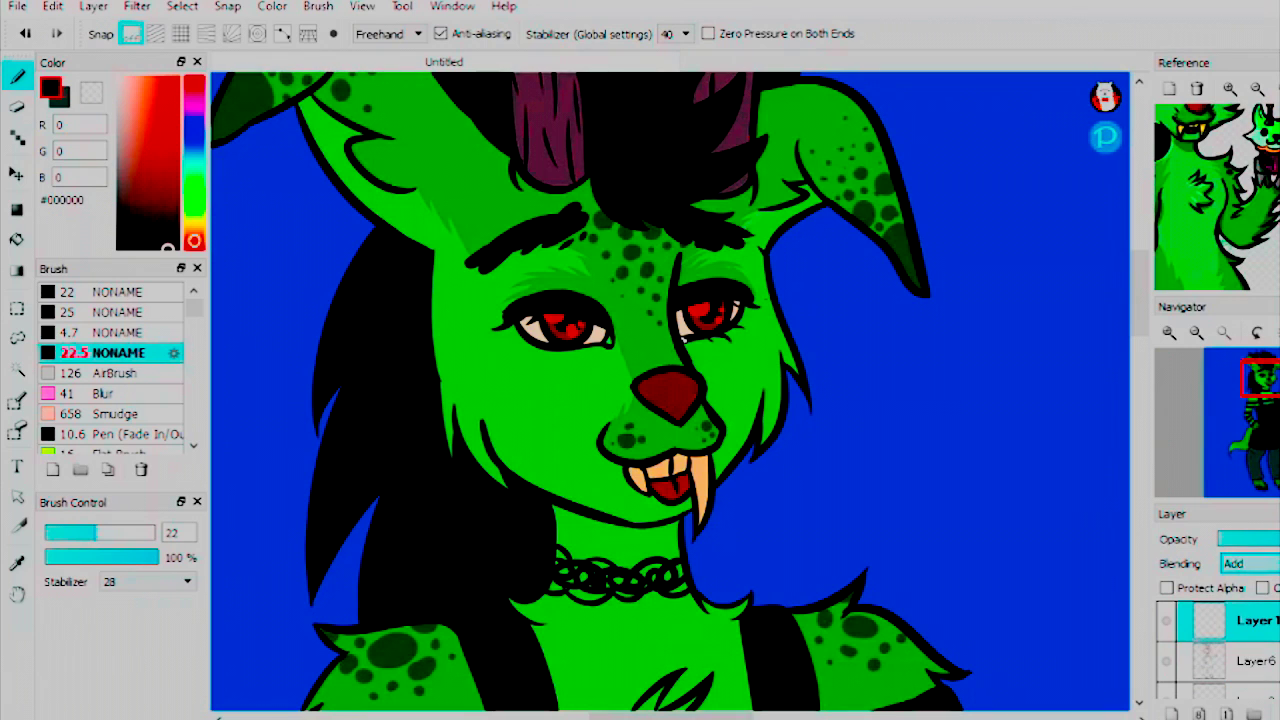
# Step: Choose yellow #D2B857 and bucket-fill the character's teeth and fangs on the color layer
pyautogui.click(1215, 660)
pyautogui.click(146, 108)
pyautogui.click(17, 240)
pyautogui.keyDown('alt'); pyautogui.click(668, 462); pyautogui.keyUp('alt')
pyautogui.keyDown('alt'); pyautogui.click(675, 462); pyautogui.keyUp('alt')
pyautogui.keyDown('alt'); pyautogui.click(711, 467); pyautogui.keyUp('alt')
# Step: Select the background around the figure with the Magic Wand and invert the selection to the character's silhouette
pyautogui.click(1226, 333)
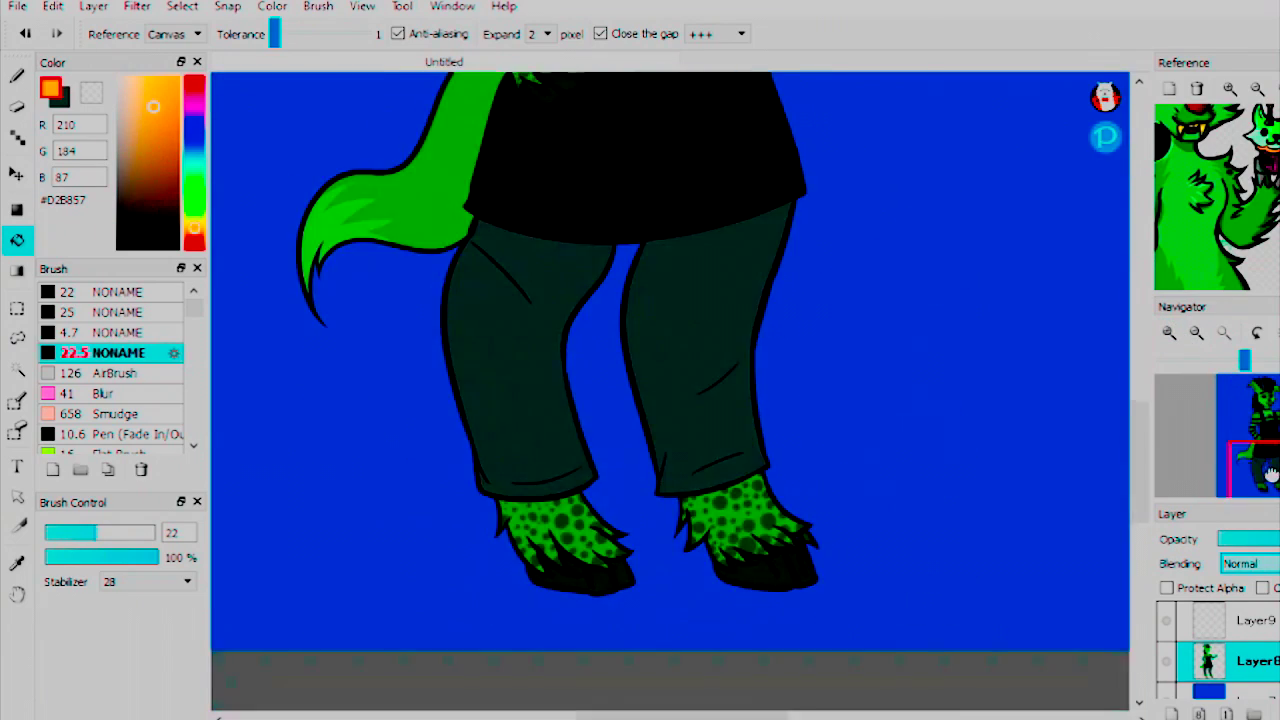
pyautogui.click(1215, 660)
pyautogui.click(17, 370)
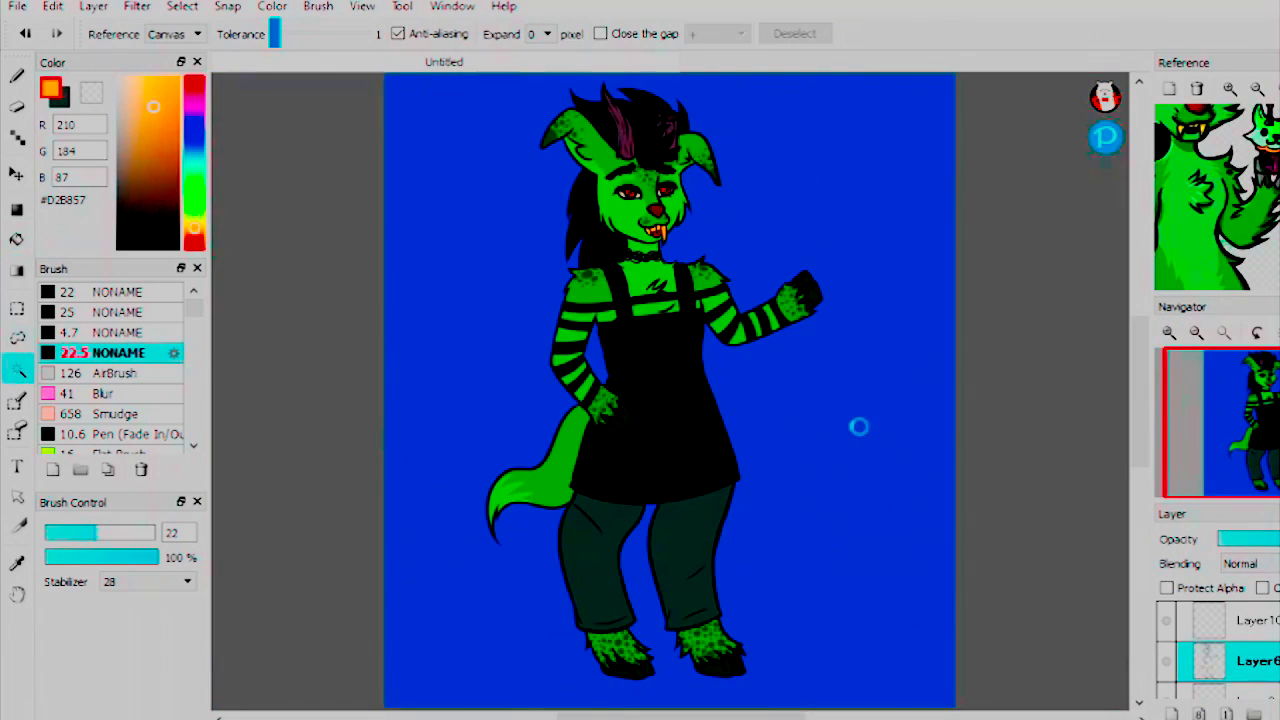
pyautogui.click(859, 427)
pyautogui.click(182, 6)
pyautogui.click(200, 71)
# Step: Fill the silhouette with black on a new layer beneath the figure, add a white #FFFFFF outline behind it, and clear the selection
pyautogui.click(17, 240)
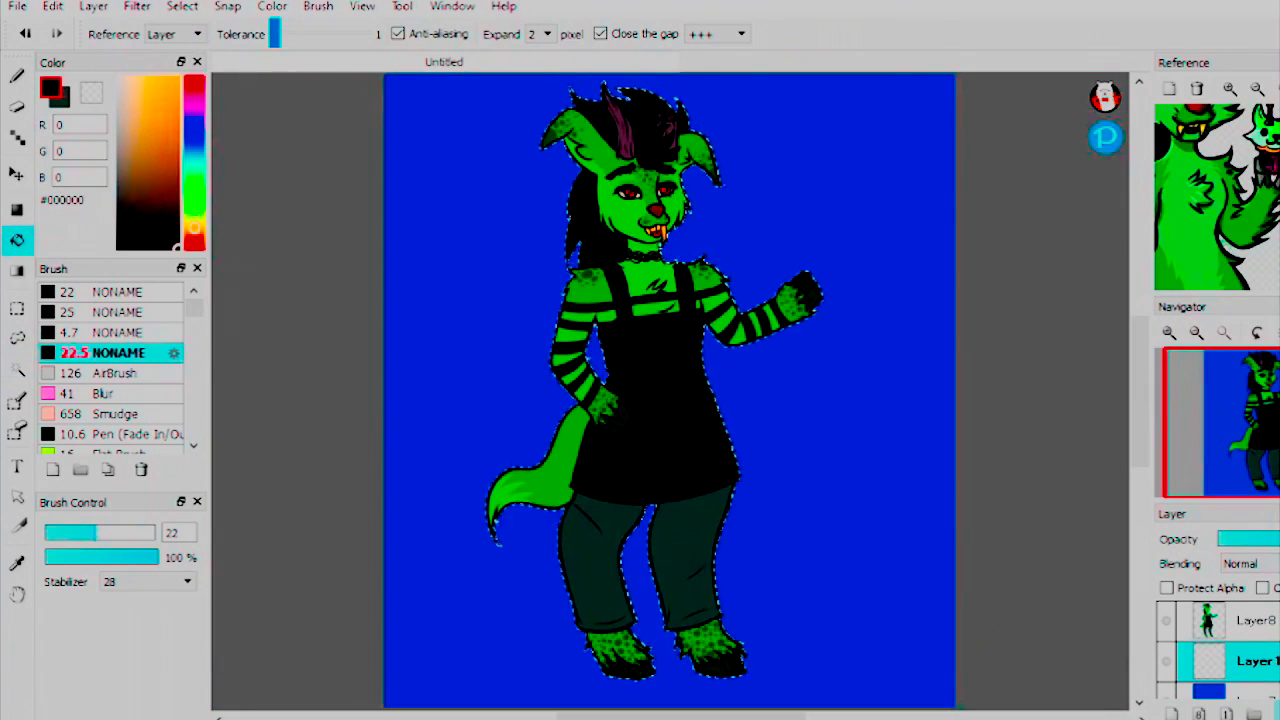
pyautogui.click(676, 443)
pyautogui.press('x')
pyautogui.hotkey('ctrl', 'd')
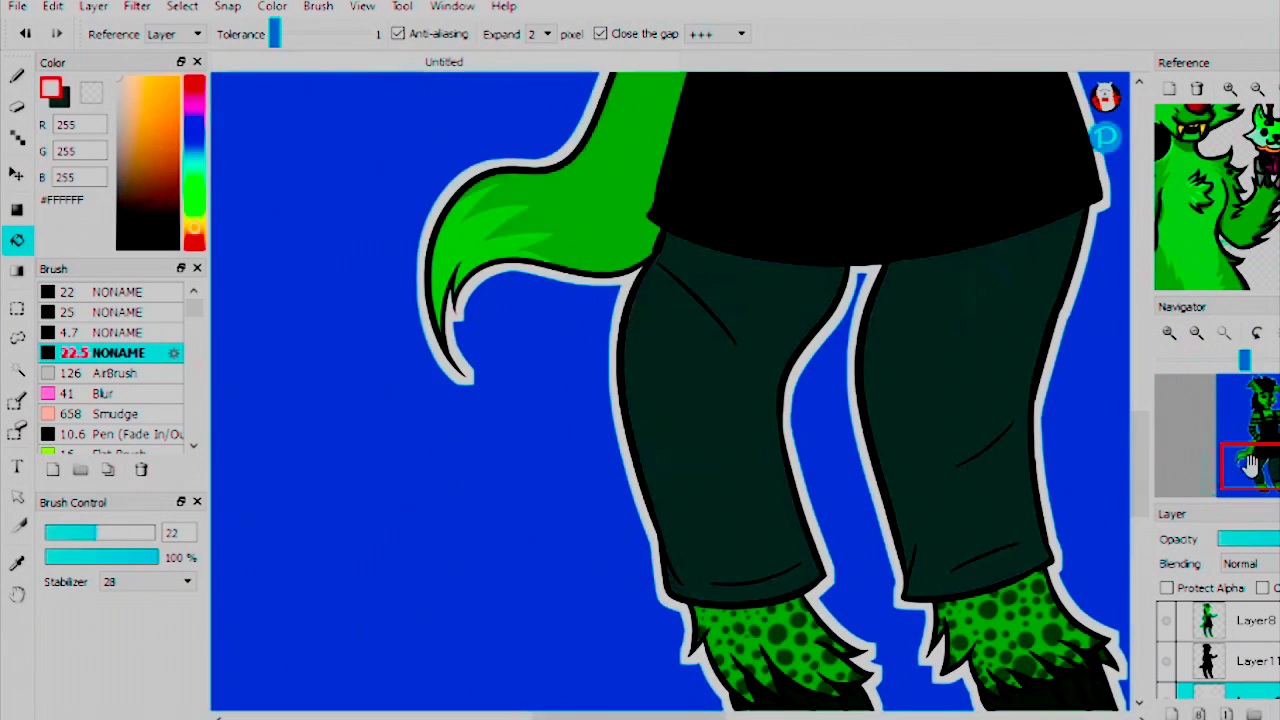
# Step: Touch up the white outline around the tail tip, the hooves and between the trouser legs with the brush
pyautogui.press('b')
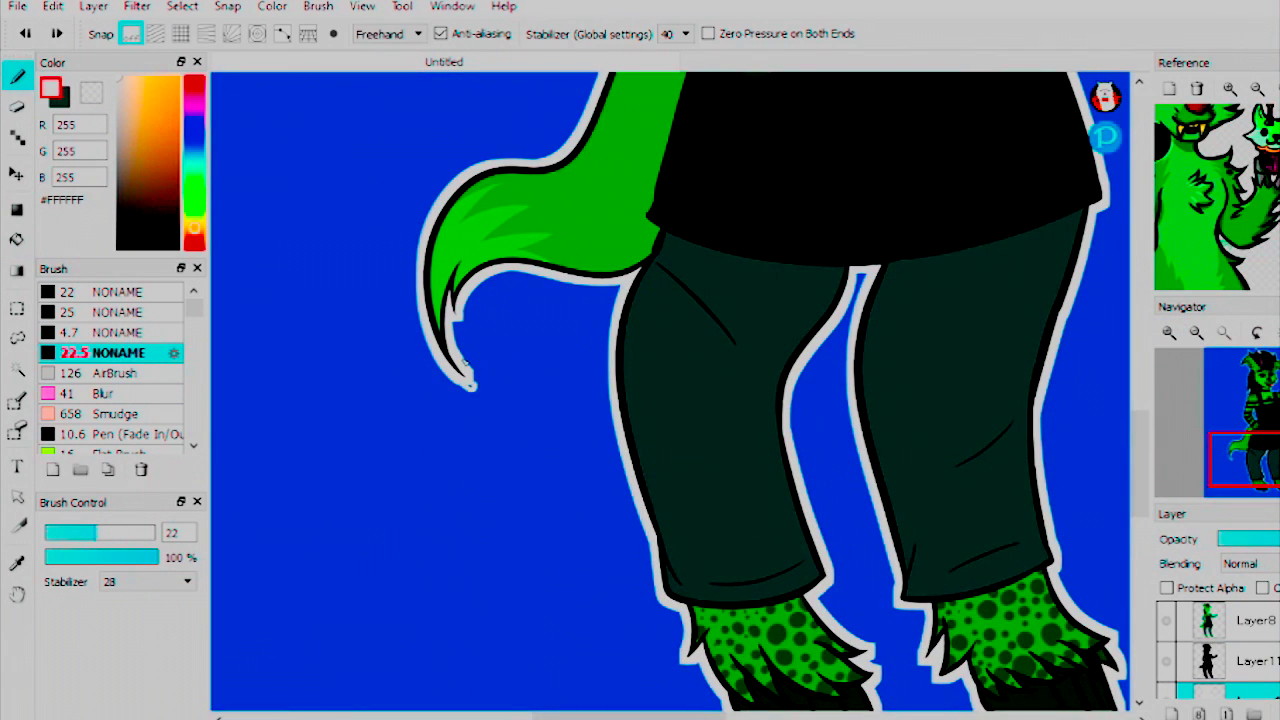
pyautogui.scroll(-3, 703, 403)
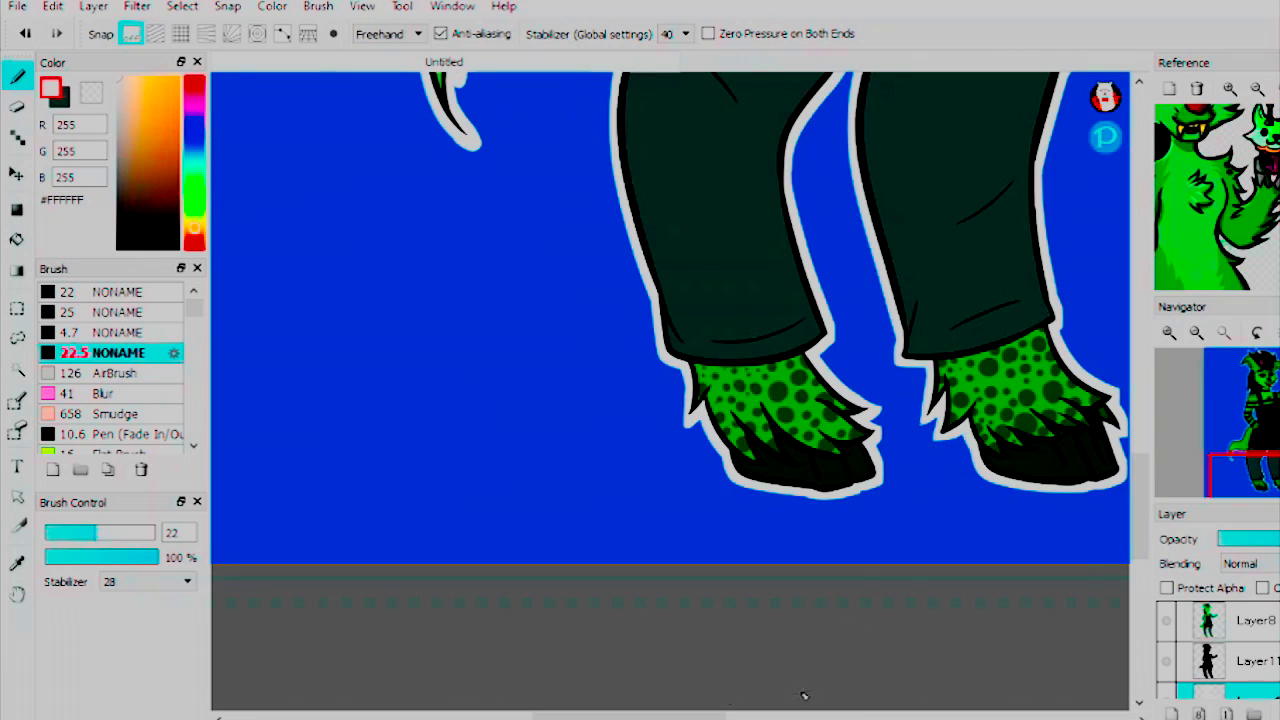
pyautogui.scroll(2, 851, 617)
pyautogui.scroll(3, 851, 617)
pyautogui.scroll(-3, 675, 553)
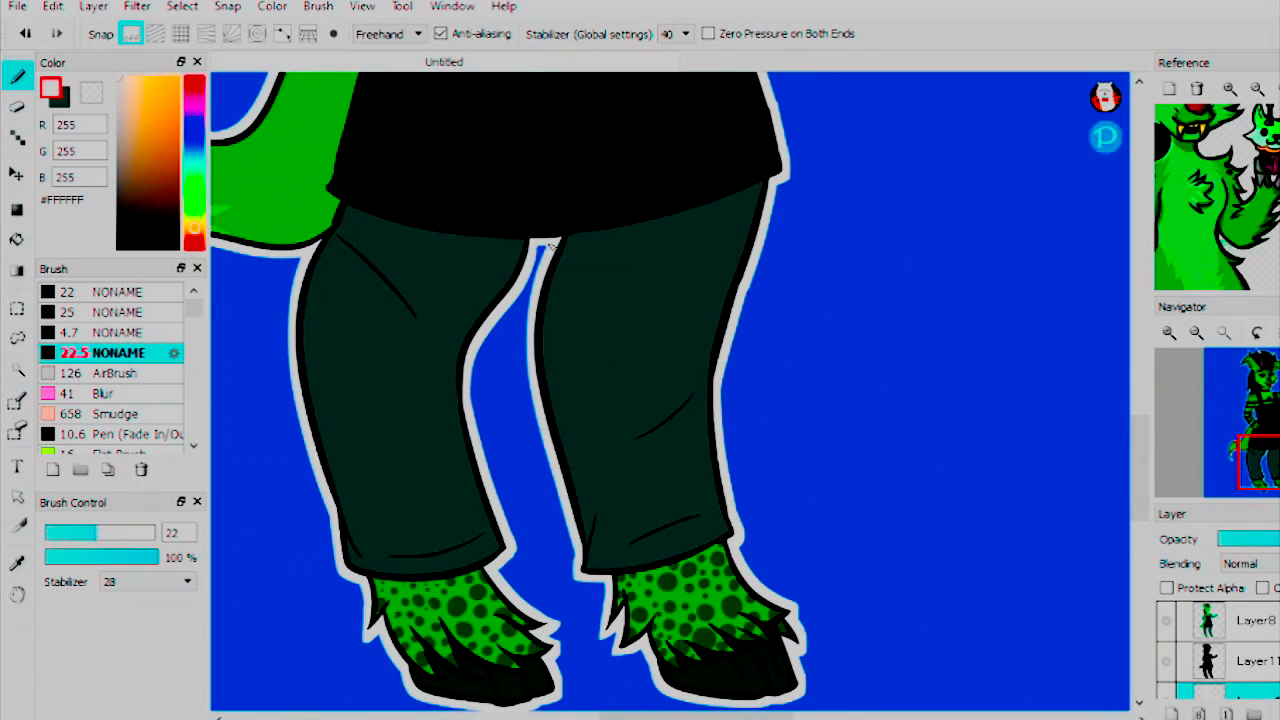
# Step: Touch up the white outline in the gap between the arm on the hip and the body
pyautogui.scroll(4, 550, 242)
pyautogui.keyDown('ctrl'); pyautogui.click(440, 330); pyautogui.keyUp('ctrl')
pyautogui.keyDown('ctrl'); pyautogui.click(440, 328); pyautogui.keyUp('ctrl')
pyautogui.keyDown('ctrl'); pyautogui.click(522, 266); pyautogui.keyUp('ctrl')
pyautogui.keyDown('ctrl'); pyautogui.click(481, 298); pyautogui.keyUp('ctrl')
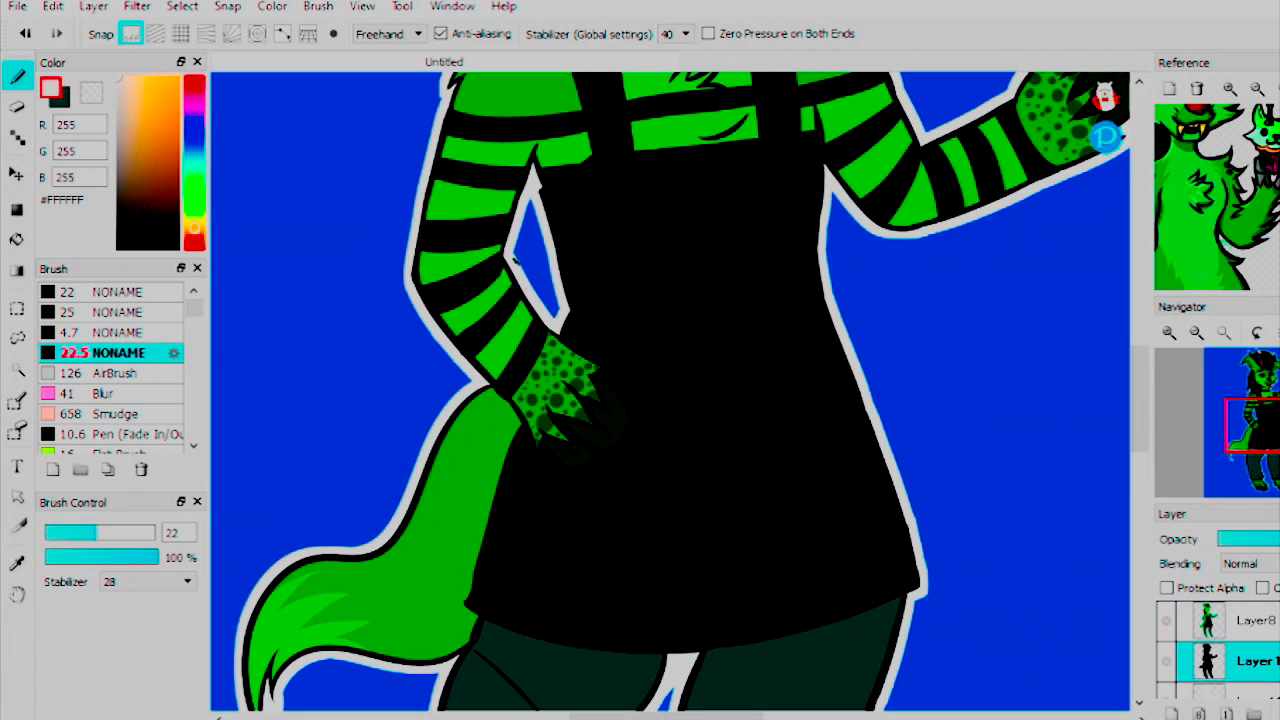
# Step: Brush white into the outline's rough spots around the shoulders, raised hand, hair and head on the outline layer
pyautogui.scroll(4, 513, 257)
pyautogui.keyDown('ctrl'); pyautogui.click(703, 270); pyautogui.keyUp('ctrl')
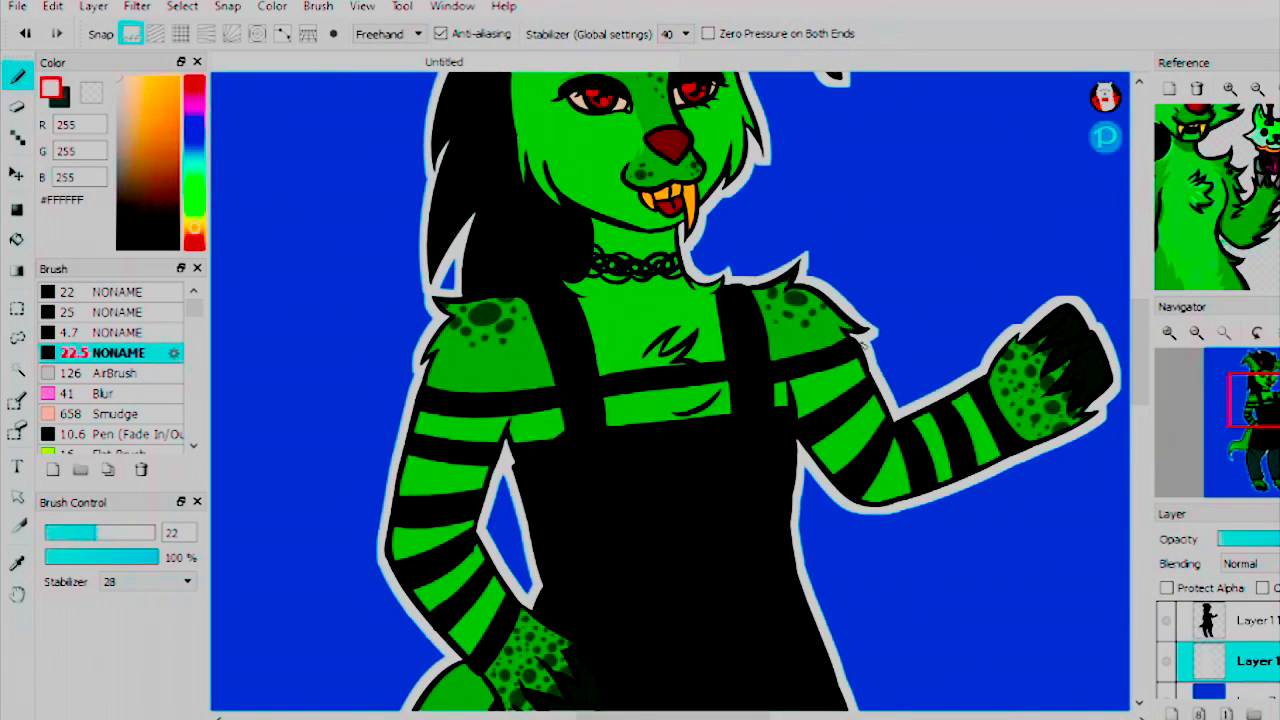
pyautogui.moveTo(1106, 404); pyautogui.dragTo(1114, 412)
pyautogui.scroll(3, 757, 451)
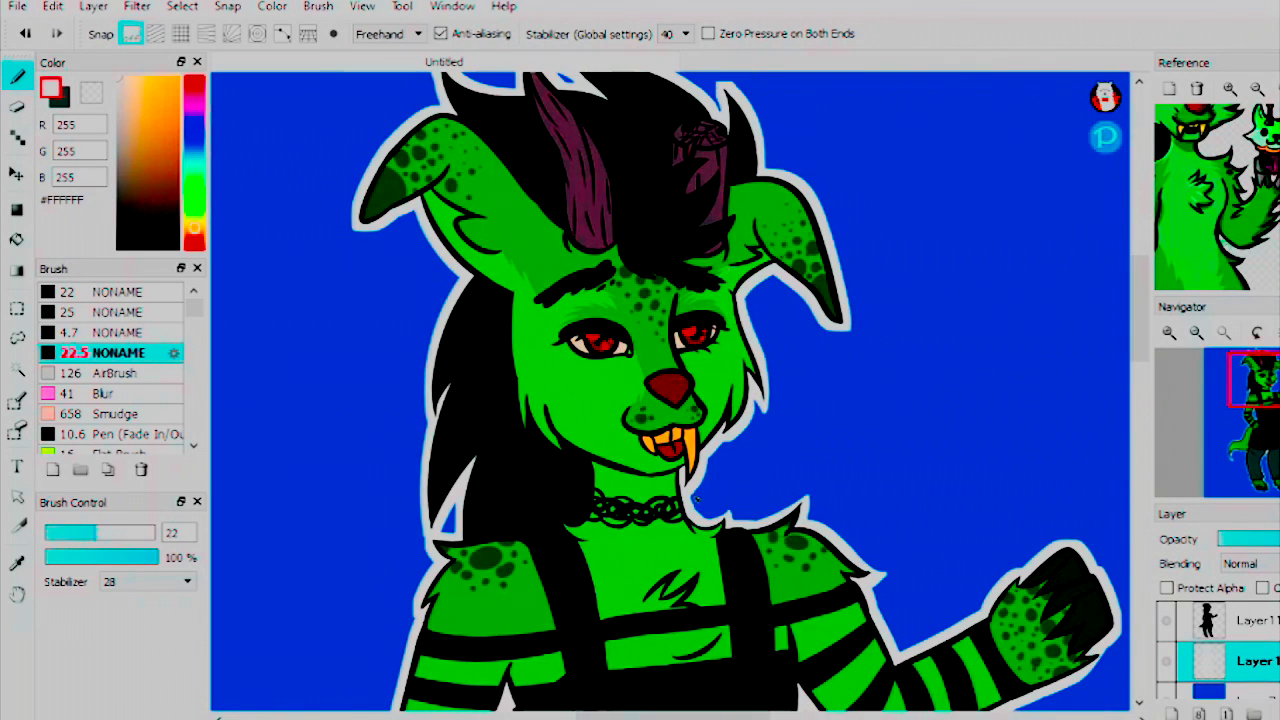
pyautogui.scroll(3, 453, 221)
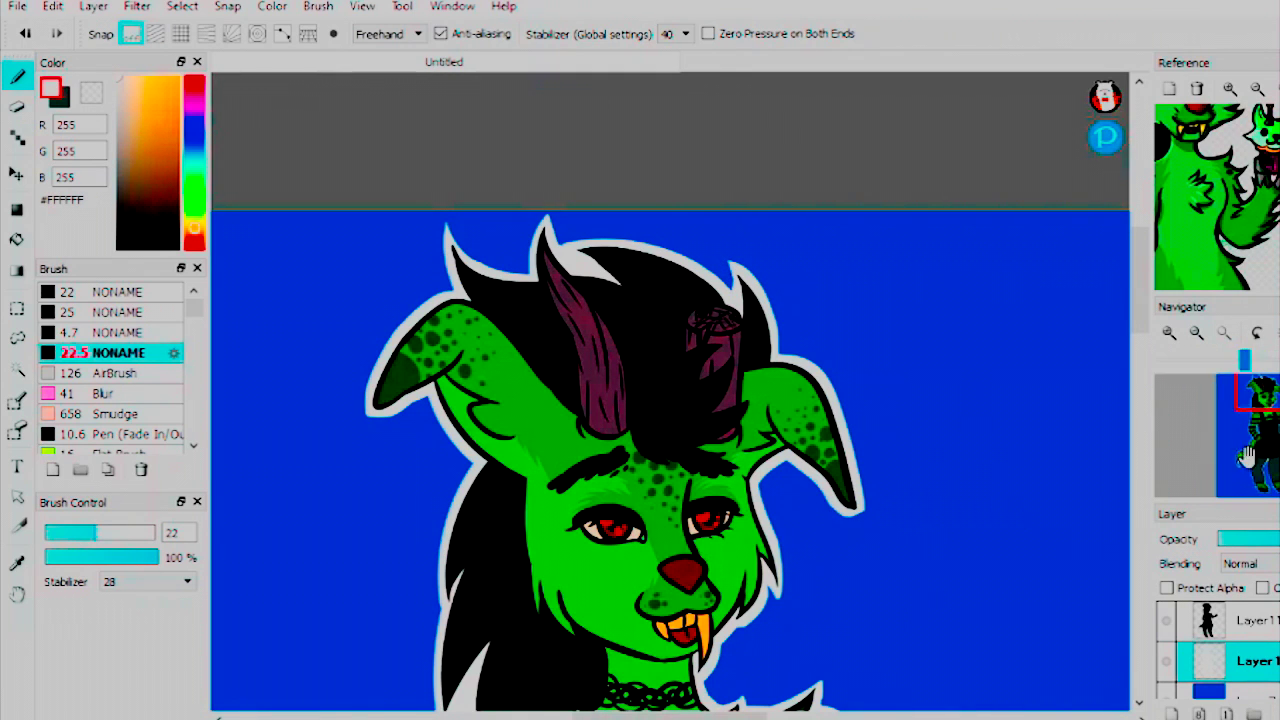
pyautogui.scroll(-5, 923, 597)
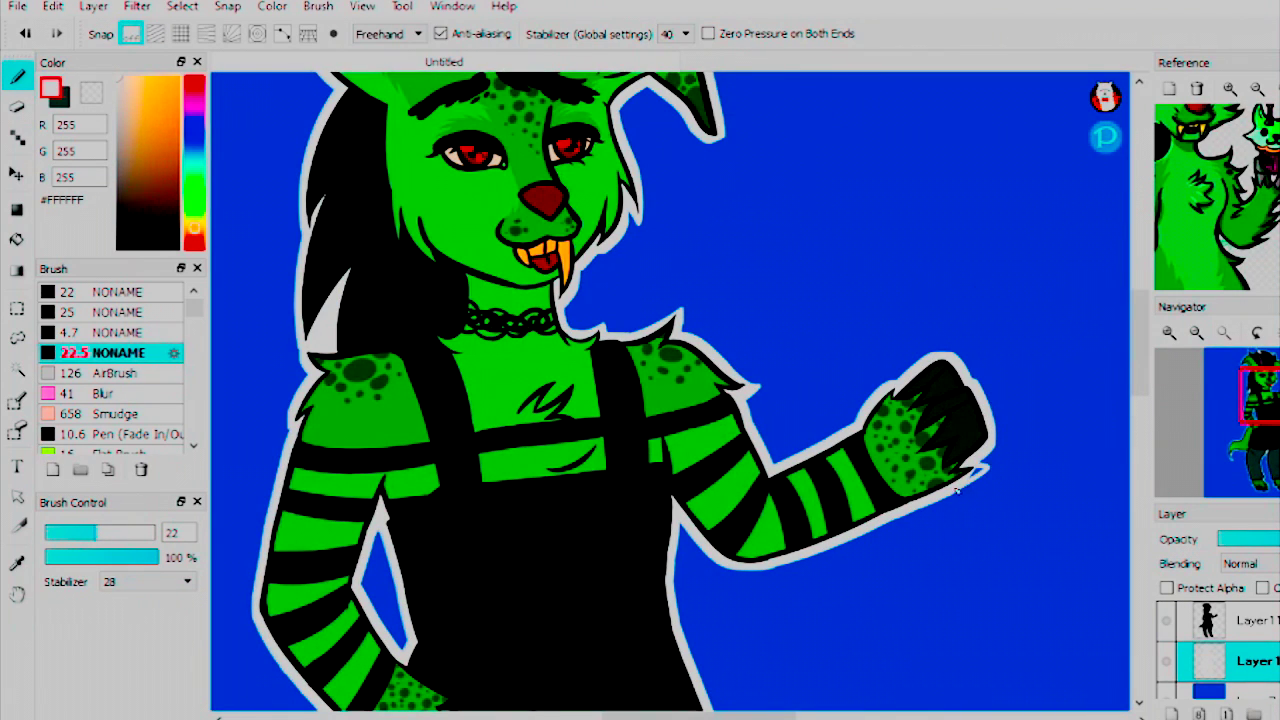
# Step: Select a rectangular area beside the character's head and bucket-fill it with white #FFFFFF
pyautogui.click(1229, 333)
pyautogui.press('m')
pyautogui.moveTo(434, 161); pyautogui.dragTo(561, 245)
pyautogui.press('g')
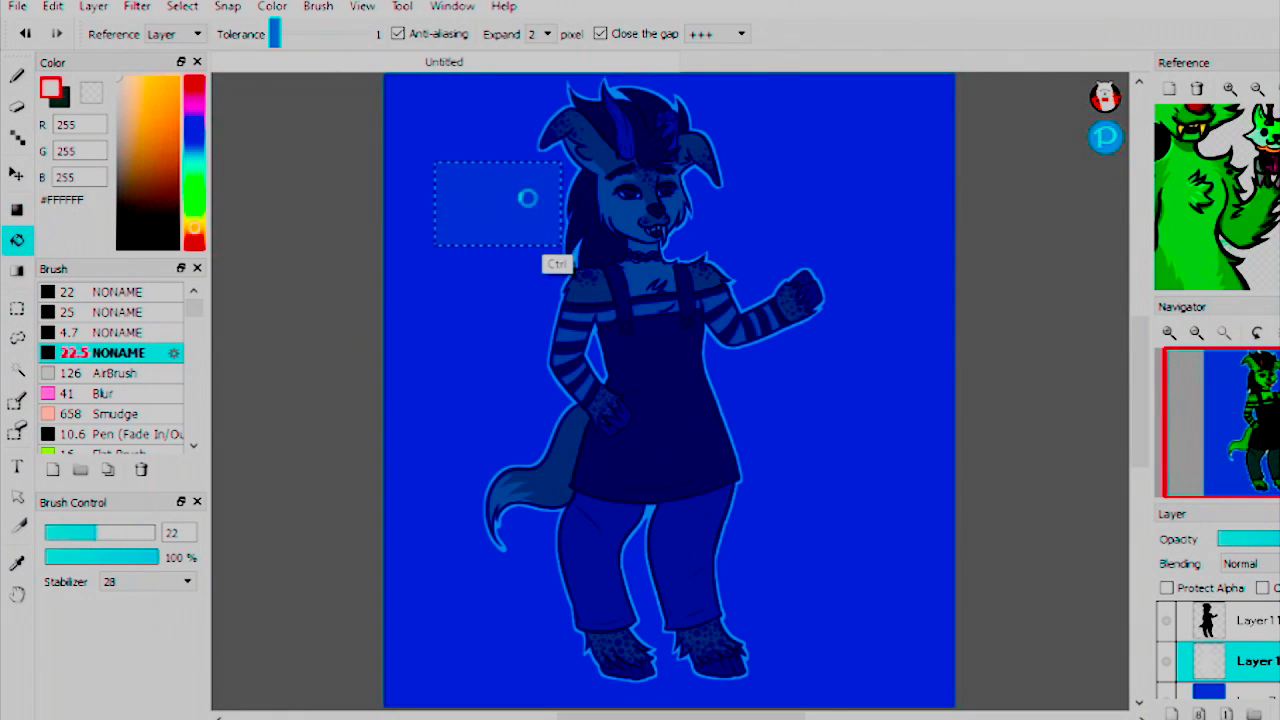
pyautogui.press('h')
pyautogui.press('h')
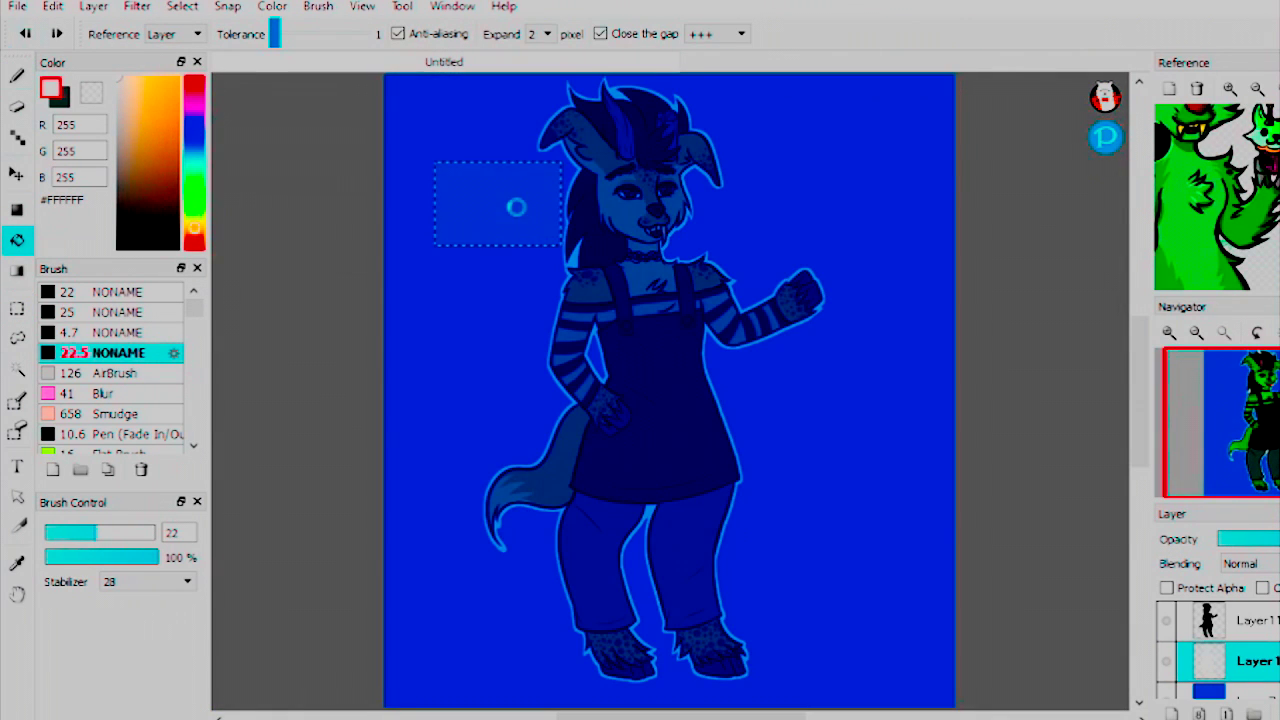
pyautogui.click(516, 206)
# Step: Hand-letter "October 2020", "Day28 ModernAu" and "Ebony" in black on three lines of the white box
pyautogui.press('x')
pyautogui.press('b')
pyautogui.scroll(5, 516, 206)
pyautogui.moveTo(412, 329); pyautogui.dragTo(428, 330)
pyautogui.moveTo(470, 332)
pyautogui.mouseDown()
pyautogui.moveTo(472, 360)
pyautogui.moveTo(490, 362)
pyautogui.mouseUp()
pyautogui.moveTo(505, 345); pyautogui.dragTo(598, 348)
pyautogui.moveTo(604, 340); pyautogui.dragTo(625, 365)
pyautogui.moveTo(630, 348)
pyautogui.mouseDown()
pyautogui.moveTo(648, 345)
pyautogui.moveTo(689, 424)
pyautogui.moveTo(451, 400)
pyautogui.moveTo(484, 420)
pyautogui.moveTo(548, 398)
pyautogui.moveTo(714, 396)
pyautogui.mouseUp()
pyautogui.moveTo(446, 440)
pyautogui.mouseDown()
pyautogui.moveTo(472, 483)
pyautogui.moveTo(466, 462)
pyautogui.moveTo(572, 483)
pyautogui.mouseUp()
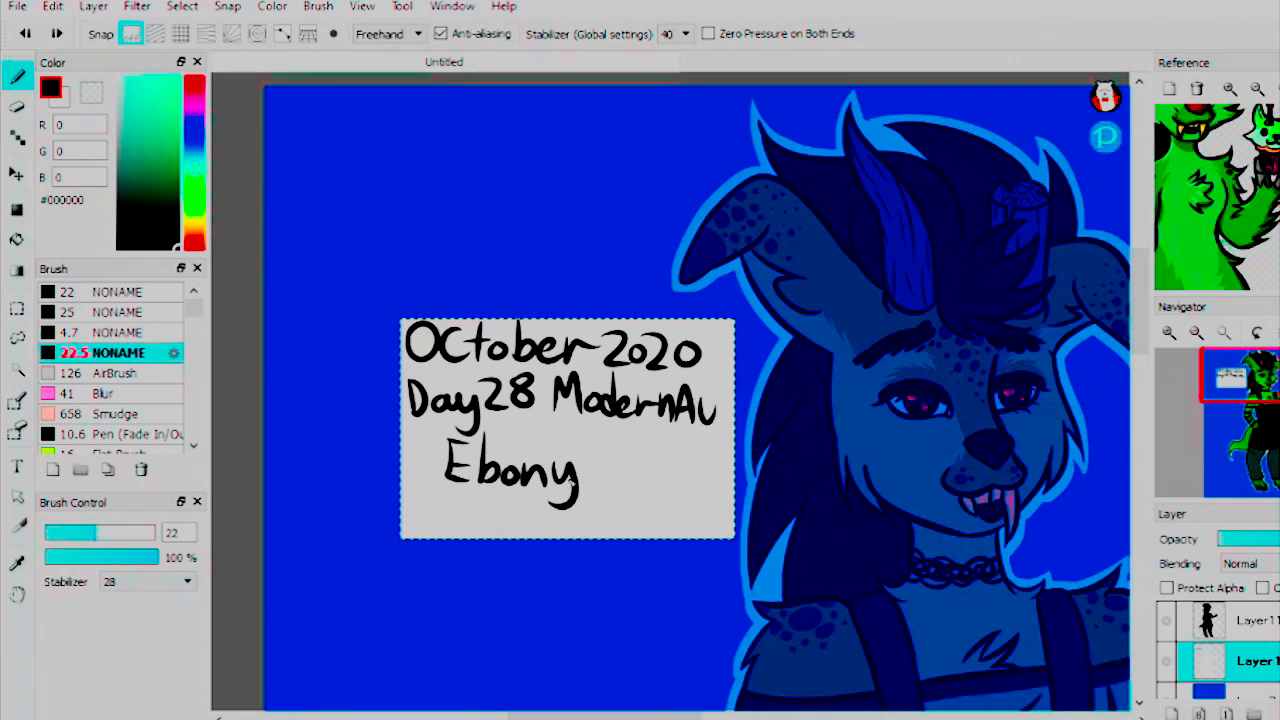
# Step: Lasso the word "Ebony", move it toward the middle beneath the other two lines, and clear the selection
pyautogui.press('l')
pyautogui.click(182, 6)
pyautogui.click(214, 51)
pyautogui.moveTo(450, 445)
pyautogui.mouseDown()
pyautogui.moveTo(600, 505)
pyautogui.moveTo(438, 487)
pyautogui.moveTo(485, 492)
pyautogui.mouseUp()
pyautogui.press('v')
pyautogui.press('x')
pyautogui.press('w')
pyautogui.hotkey('ctrl', 'd')
pyautogui.press('b')
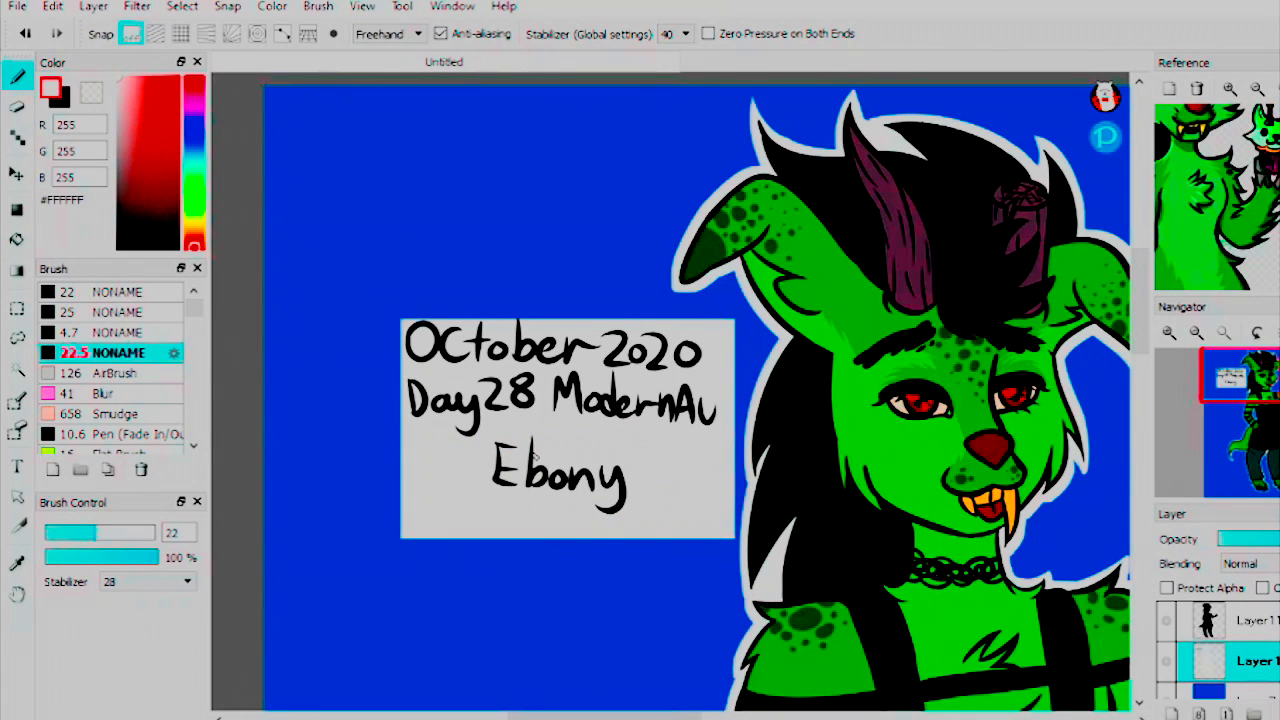
# Step: Finish the "u" of "ModernAu" and shift the lassoed word "Ebony" slightly up and to the left
pyautogui.click(55, 97)
pyautogui.press('l')
pyautogui.moveTo(478, 445); pyautogui.dragTo(516, 469)
pyautogui.press('v')
# Step: Fill the curved gap beneath "Ebony" with white and trim the empty strip off the box's lower edge
pyautogui.press('g')
pyautogui.press('x')
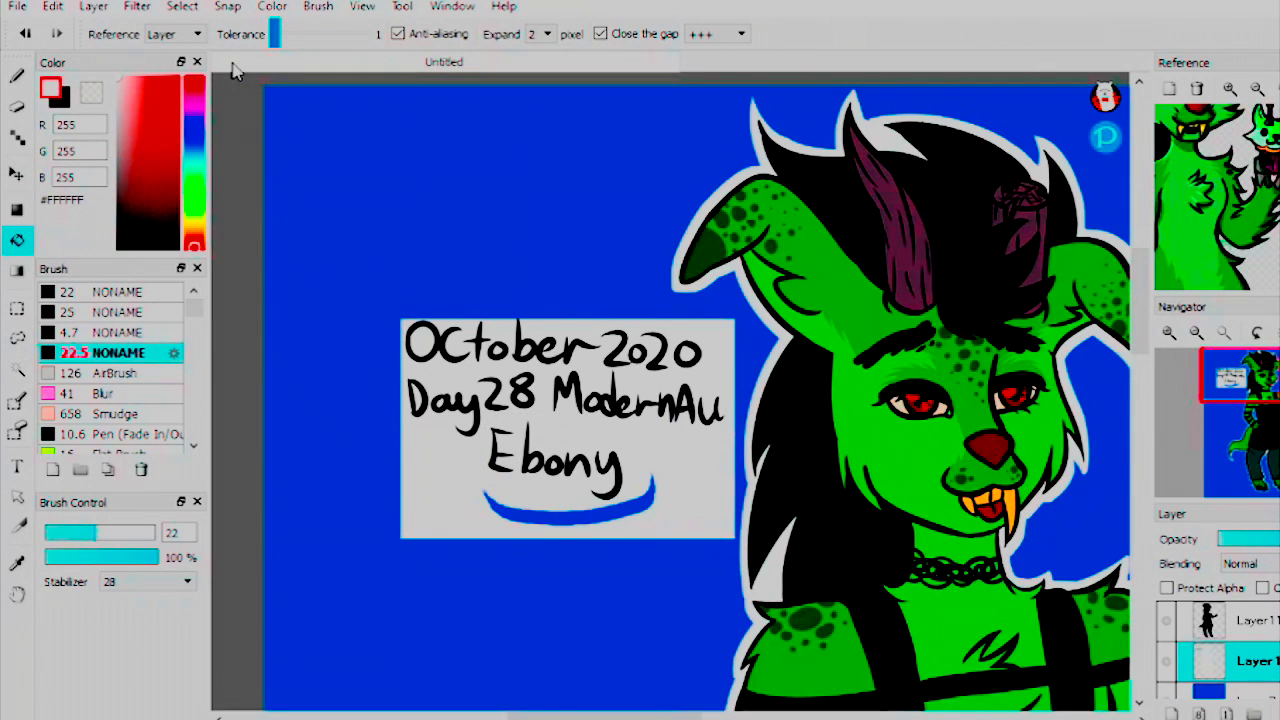
pyautogui.click(607, 508)
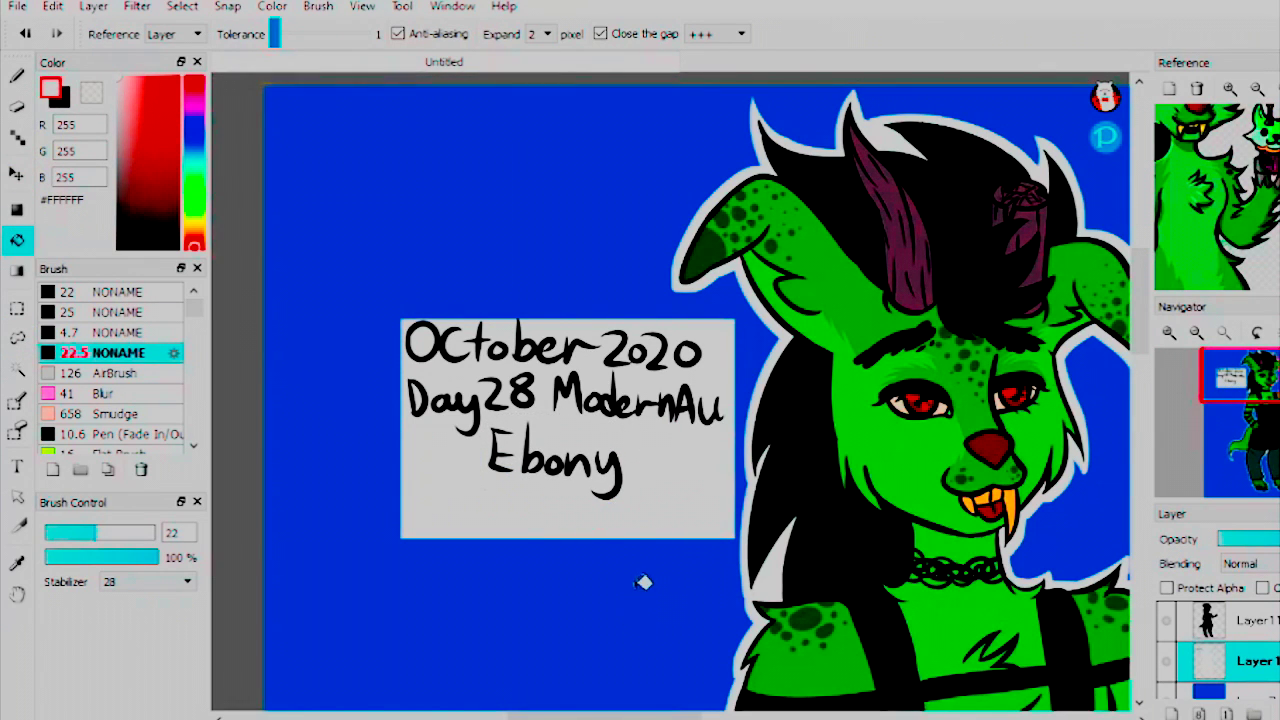
pyautogui.press('m')
pyautogui.moveTo(729, 546); pyautogui.dragTo(406, 514)
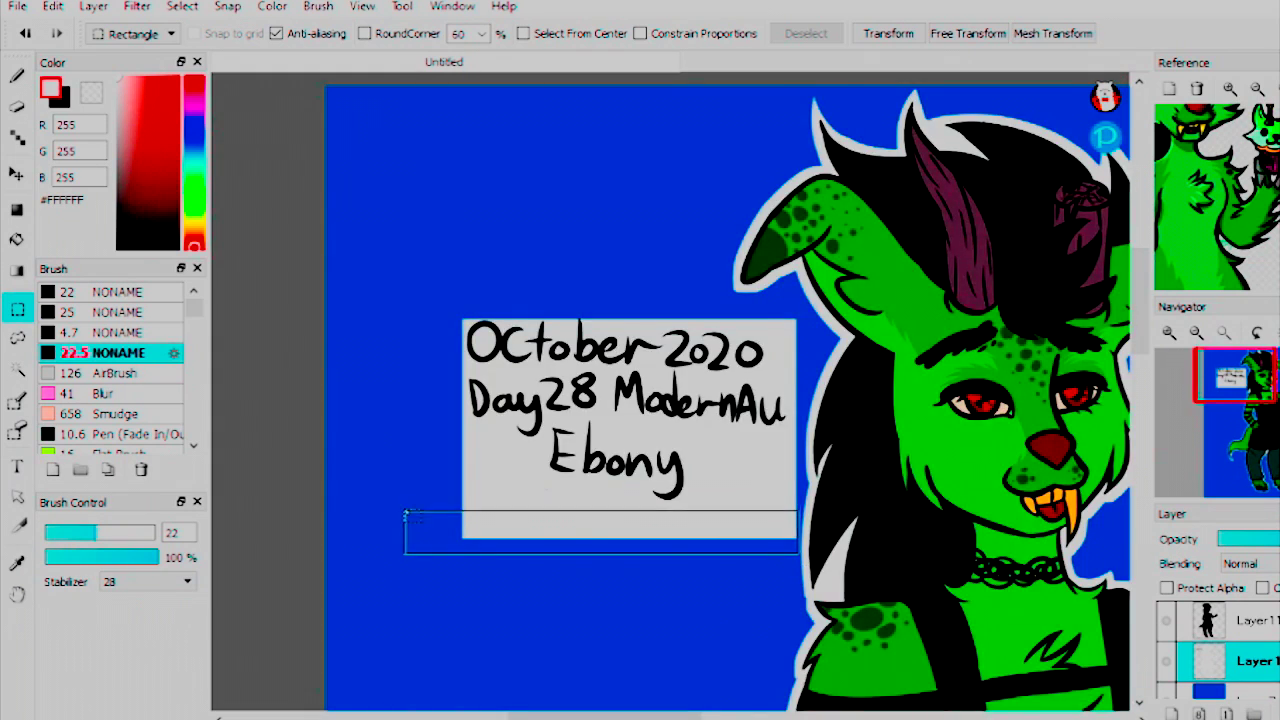
# Step: Open the recent file DAY27.mdp alongside the drawing
pyautogui.hotkey('ctrl', '-')
pyautogui.hotkey('ctrl', '-')
pyautogui.hotkey('ctrl', '-')
pyautogui.click(18, 6)
pyautogui.moveTo(80, 106)
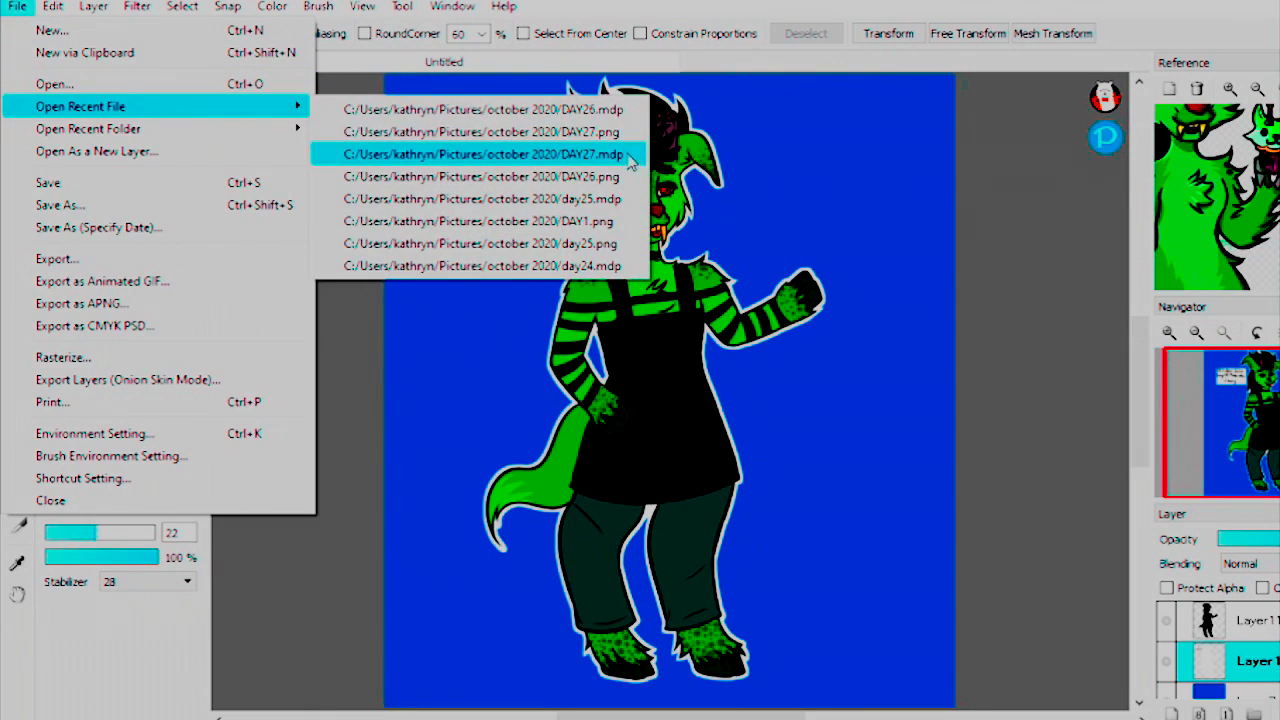
pyautogui.click(628, 155)
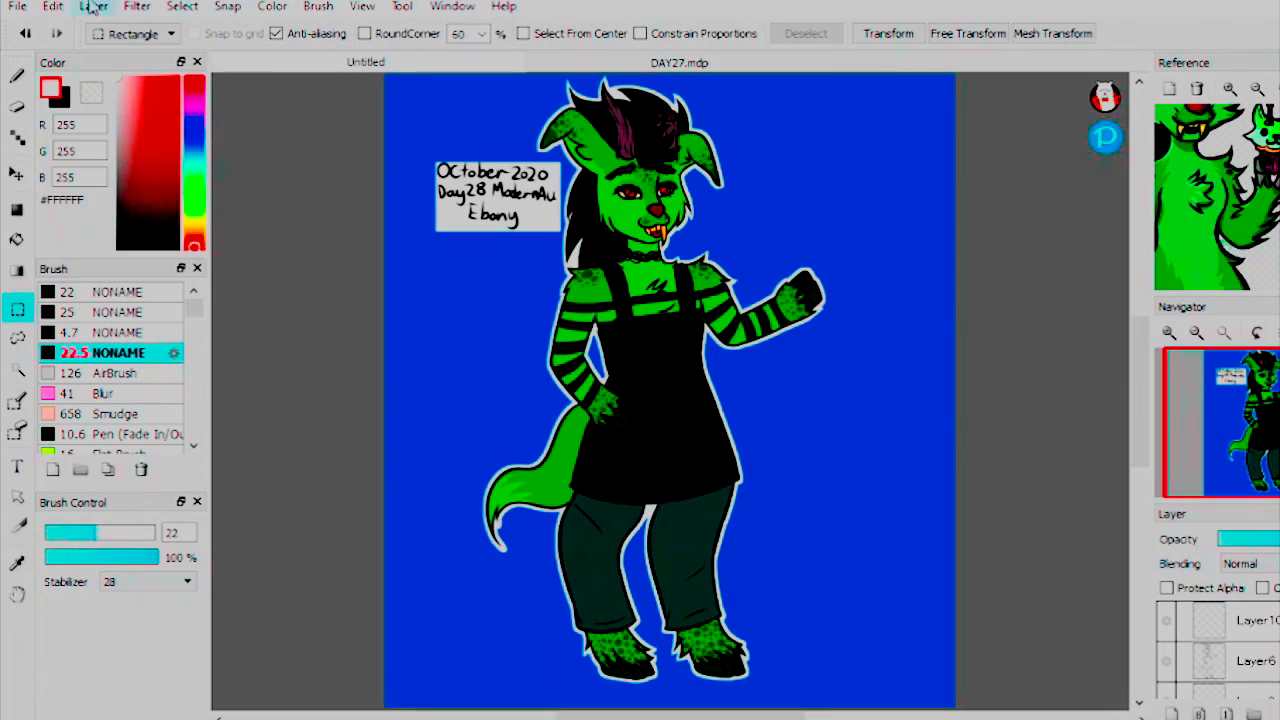
pyautogui.click(93, 6)
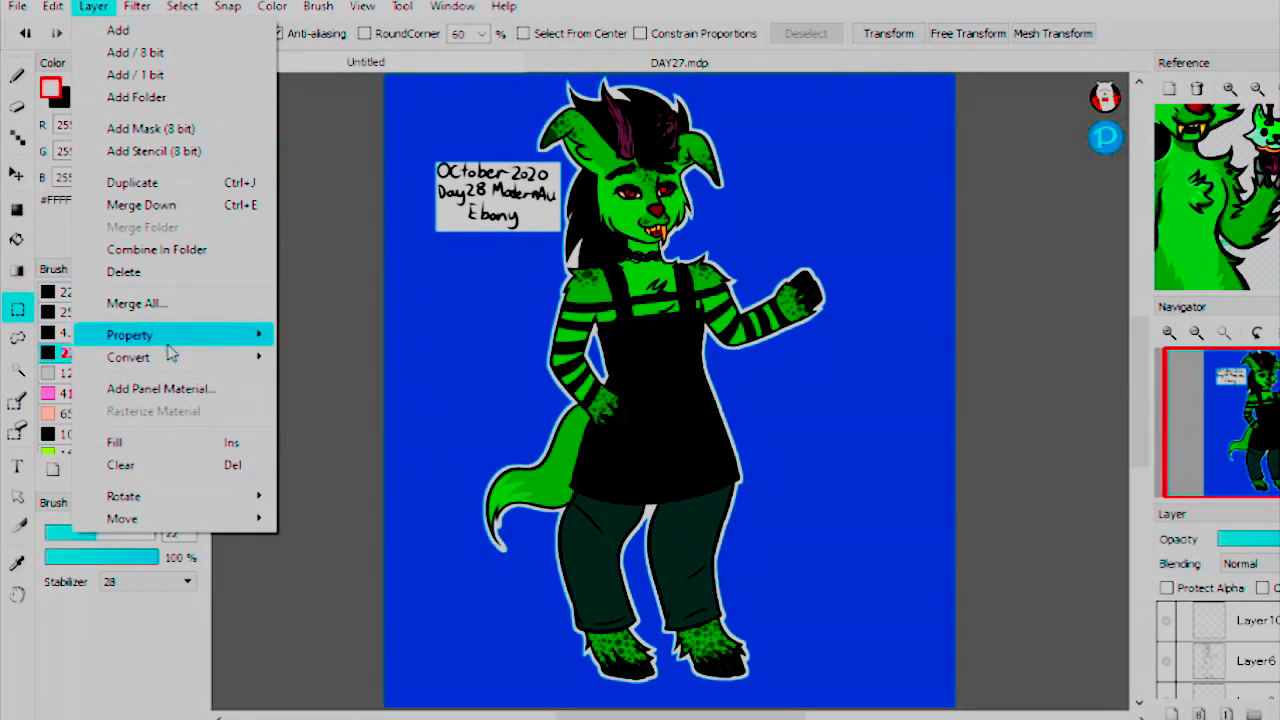
pyautogui.moveTo(170, 357)
pyautogui.click(17, 174)
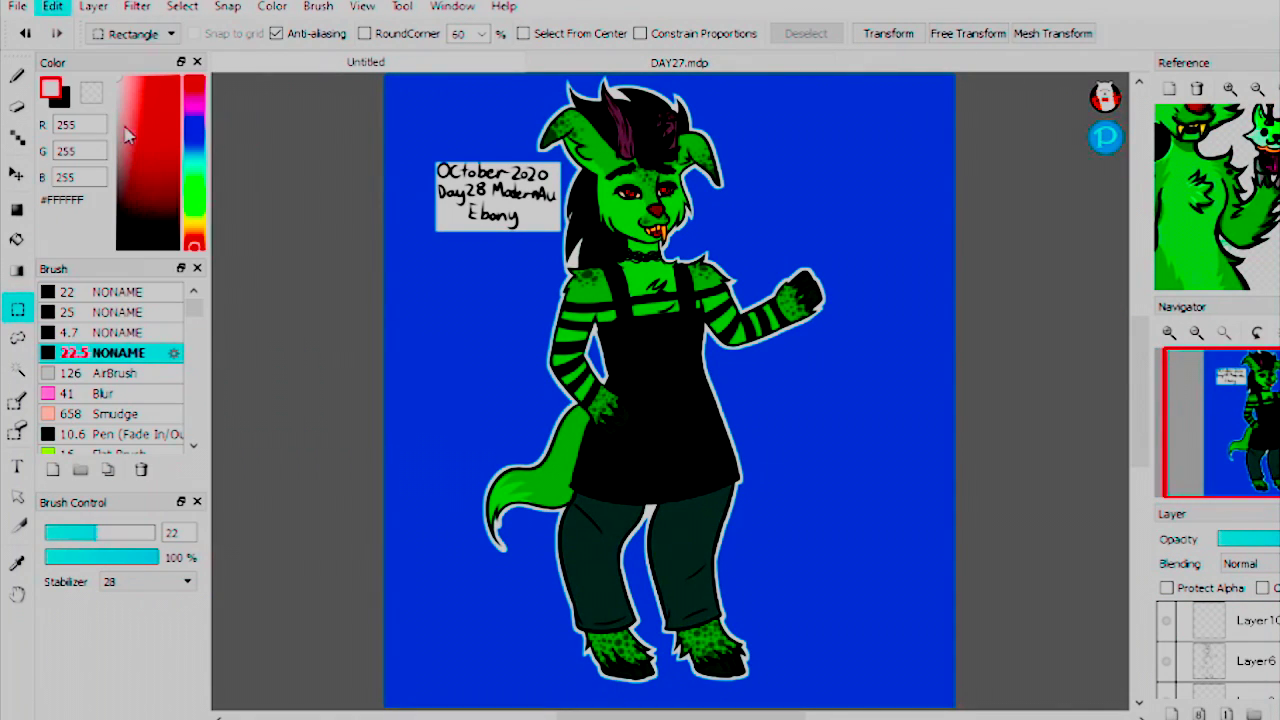
# Step: Move and transform the light-blue signature so it runs steeply along the outer edge of the viewer's-right trouser leg, just below the dress hem
pyautogui.click(17, 174)
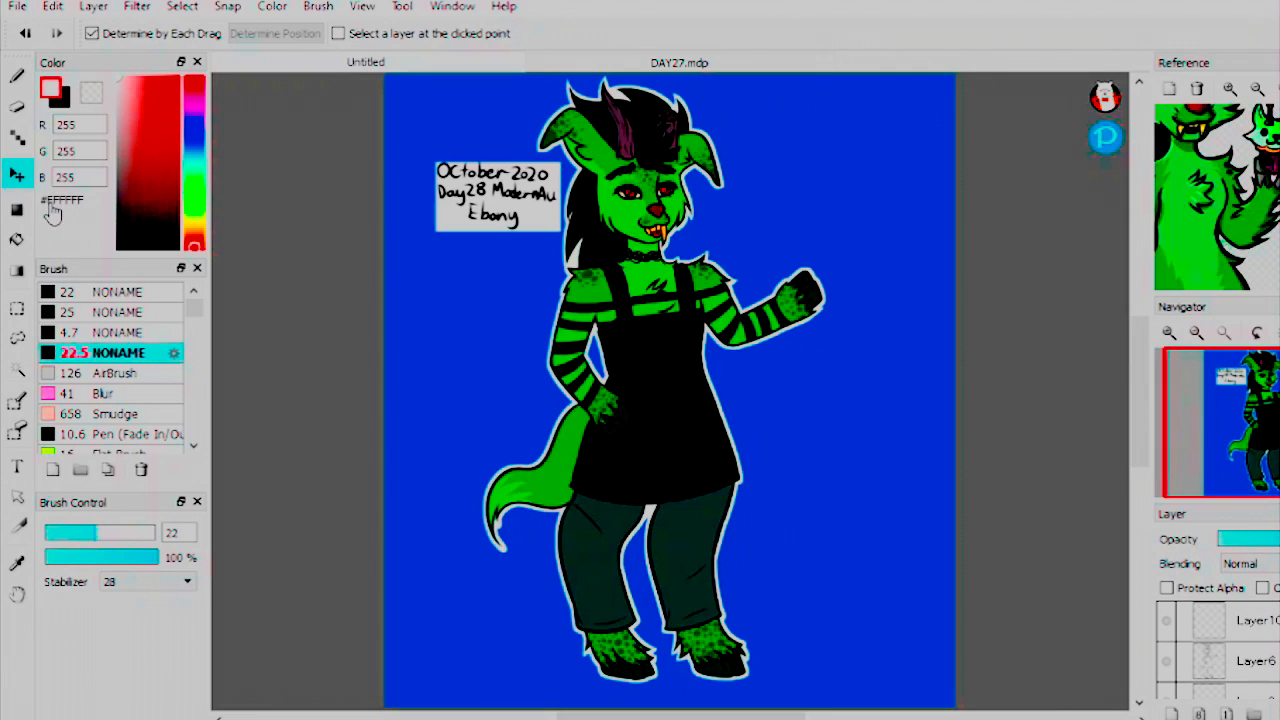
pyautogui.scroll(3, 1228, 415)
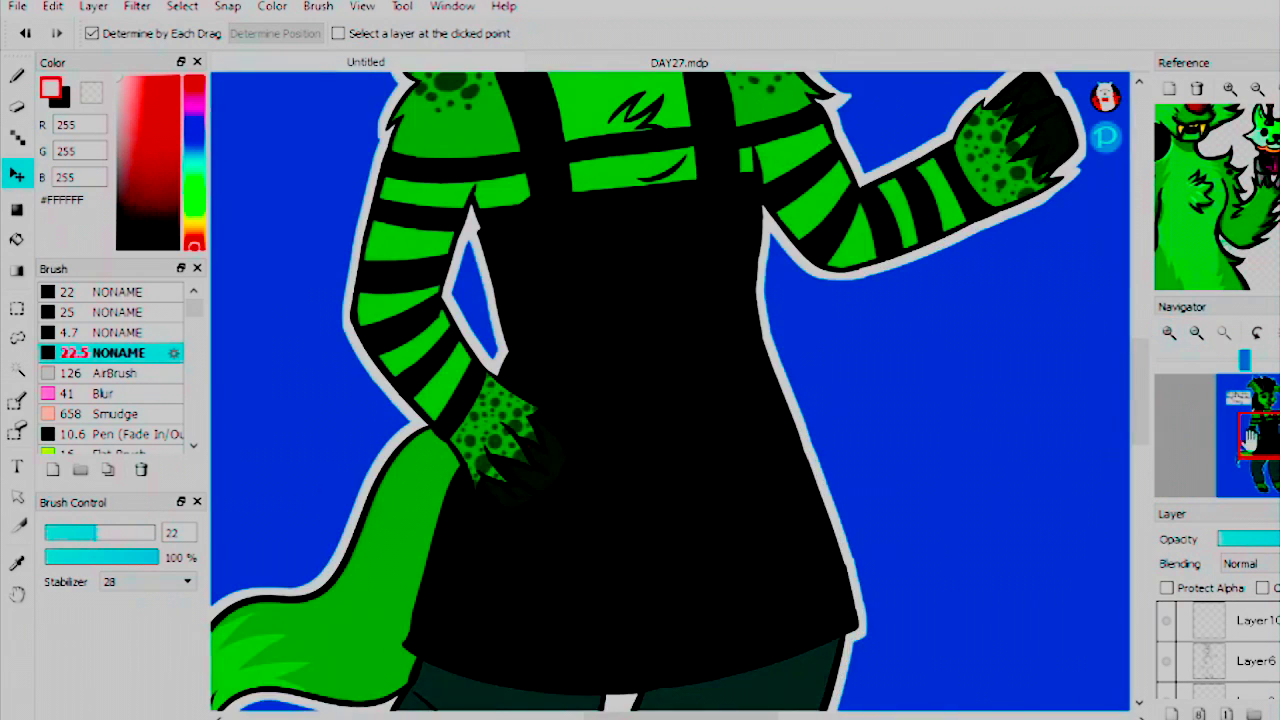
pyautogui.moveTo(1228, 415); pyautogui.dragTo(1226, 442)
pyautogui.moveTo(543, 315); pyautogui.dragTo(823, 205)
pyautogui.click(182, 6)
pyautogui.click(400, 246)
pyautogui.click(1014, 714)
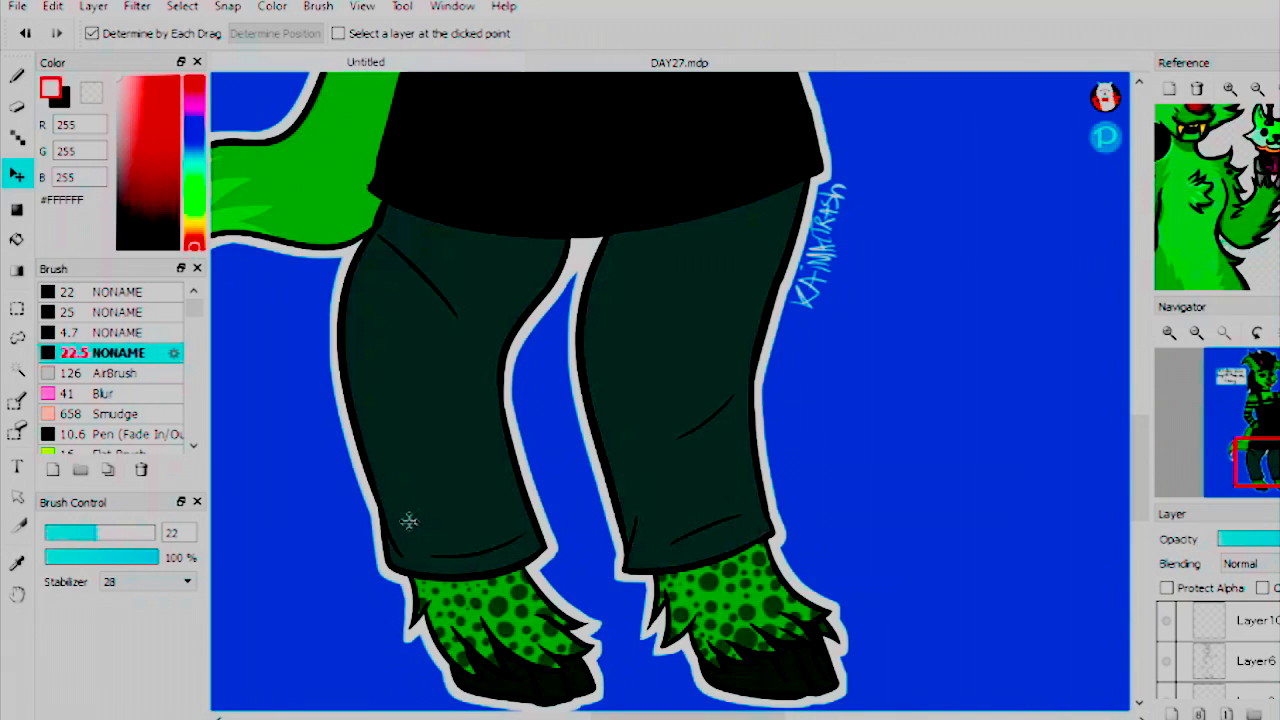
# Step: Crop the canvas to a rectangular selection enclosing the whole character, the caption box and the signature
pyautogui.moveTo(1258, 460); pyautogui.dragTo(1262, 395)
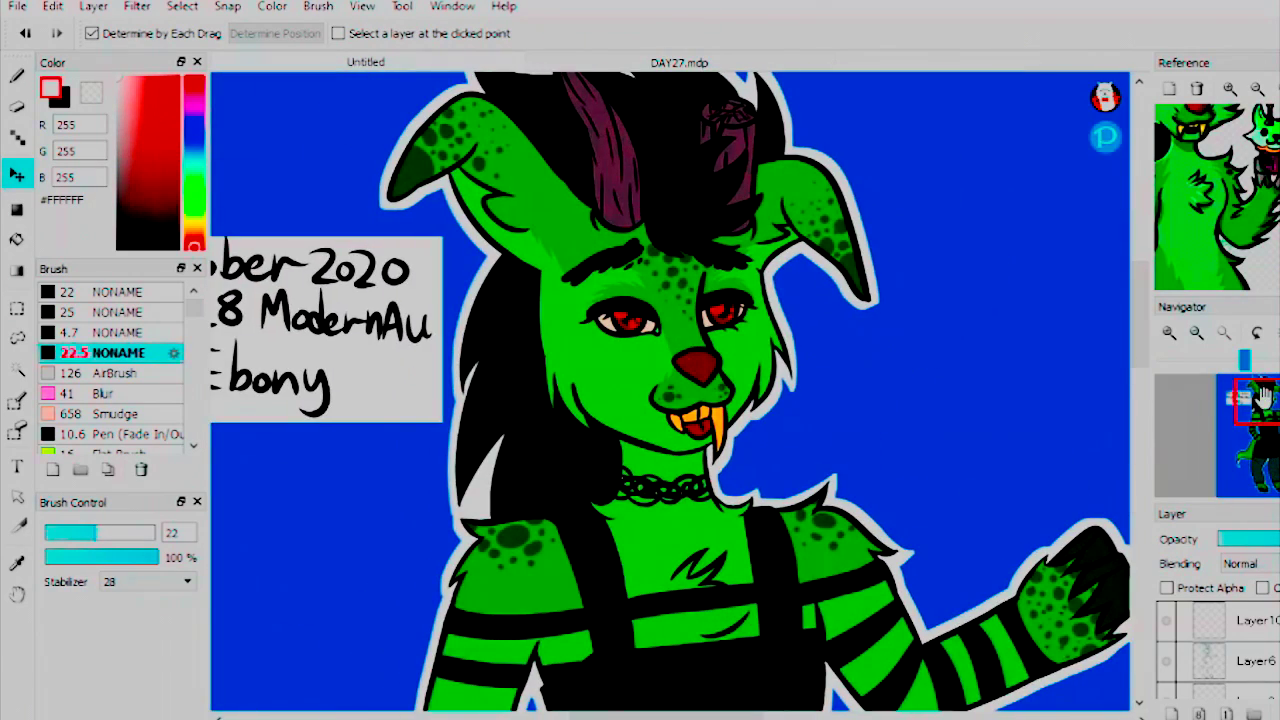
pyautogui.scroll(-3, 1225, 400)
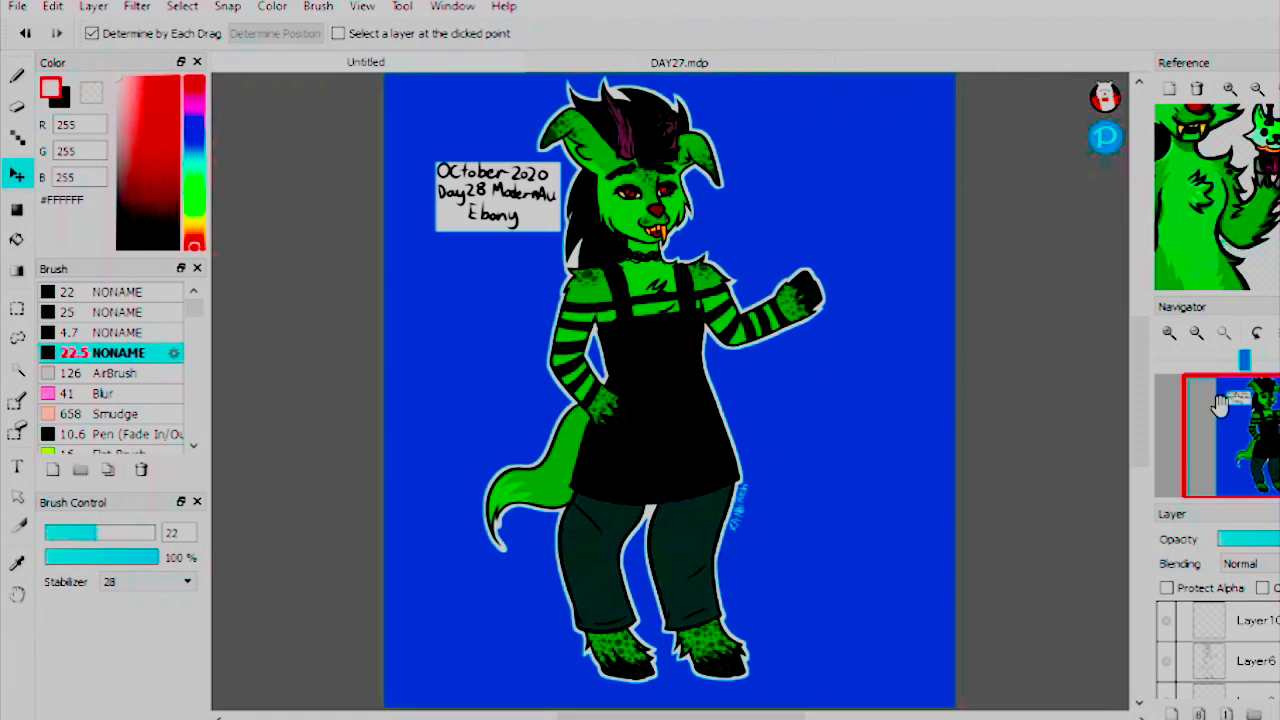
pyautogui.press('m')
pyautogui.scroll(-2, 528, 220)
pyautogui.moveTo(785, 597); pyautogui.dragTo(778, 592)
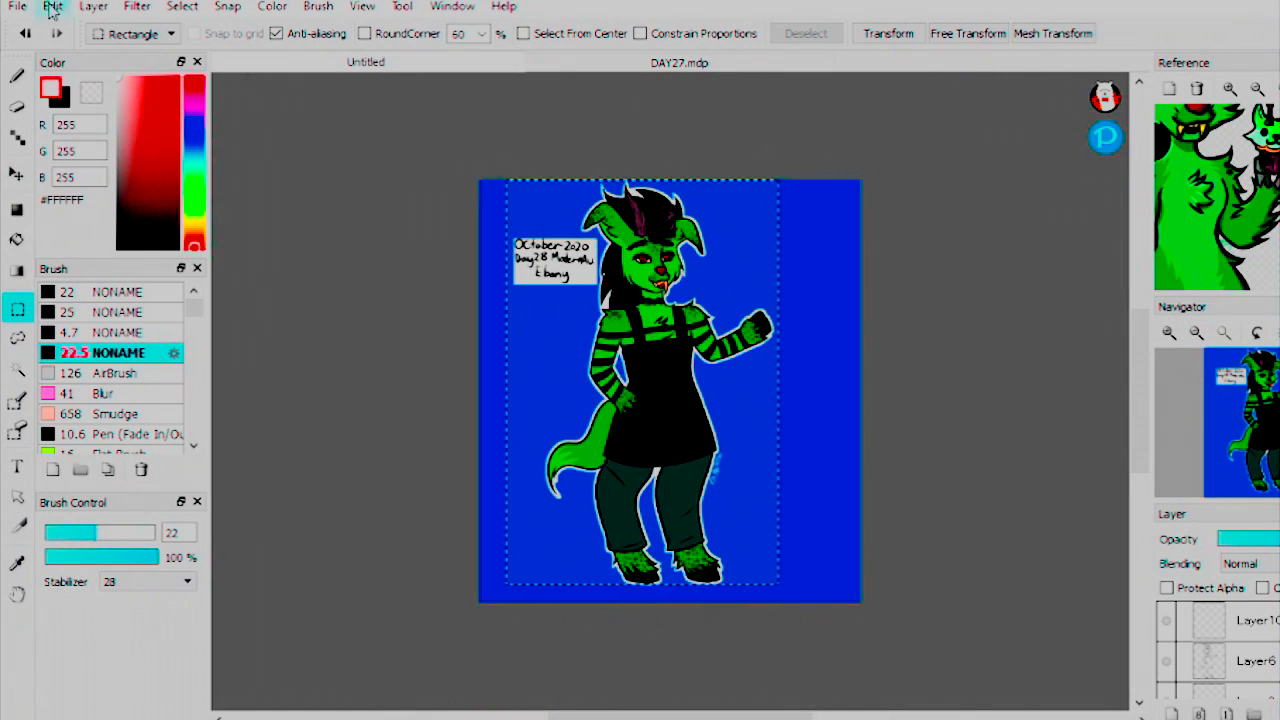
pyautogui.click(50, 6)
pyautogui.click(80, 250)
pyautogui.click(657, 397)
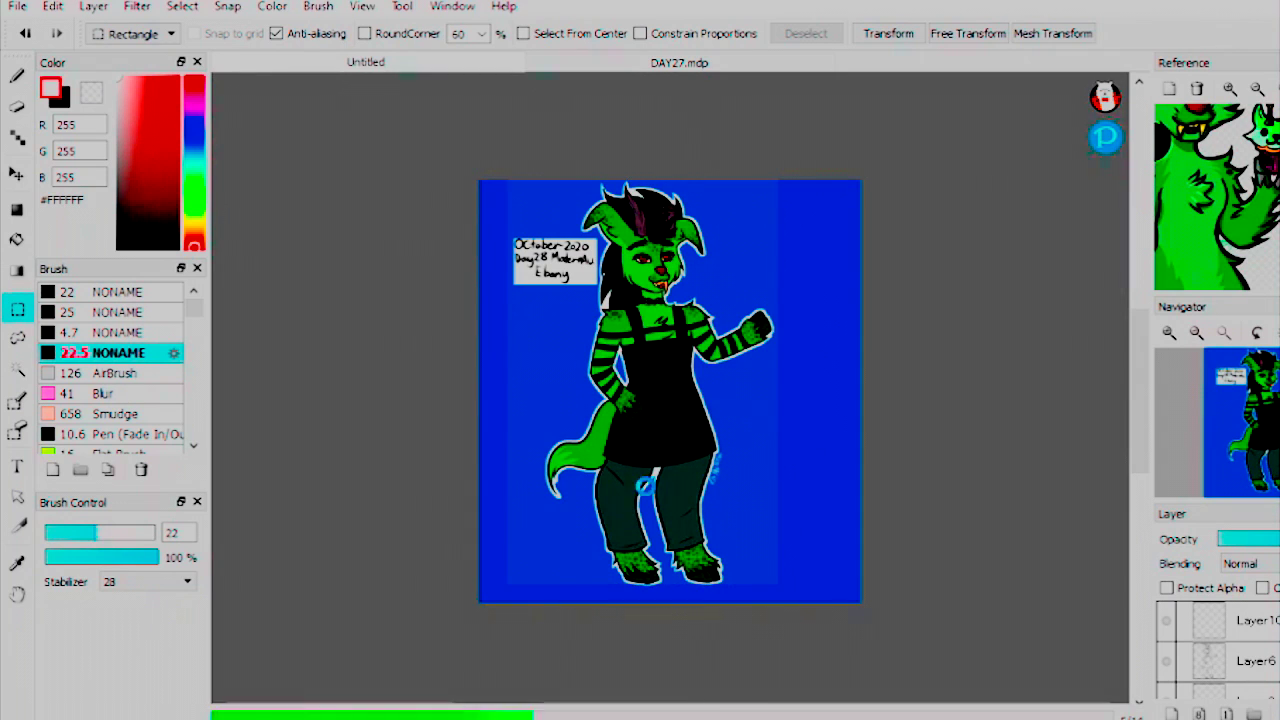